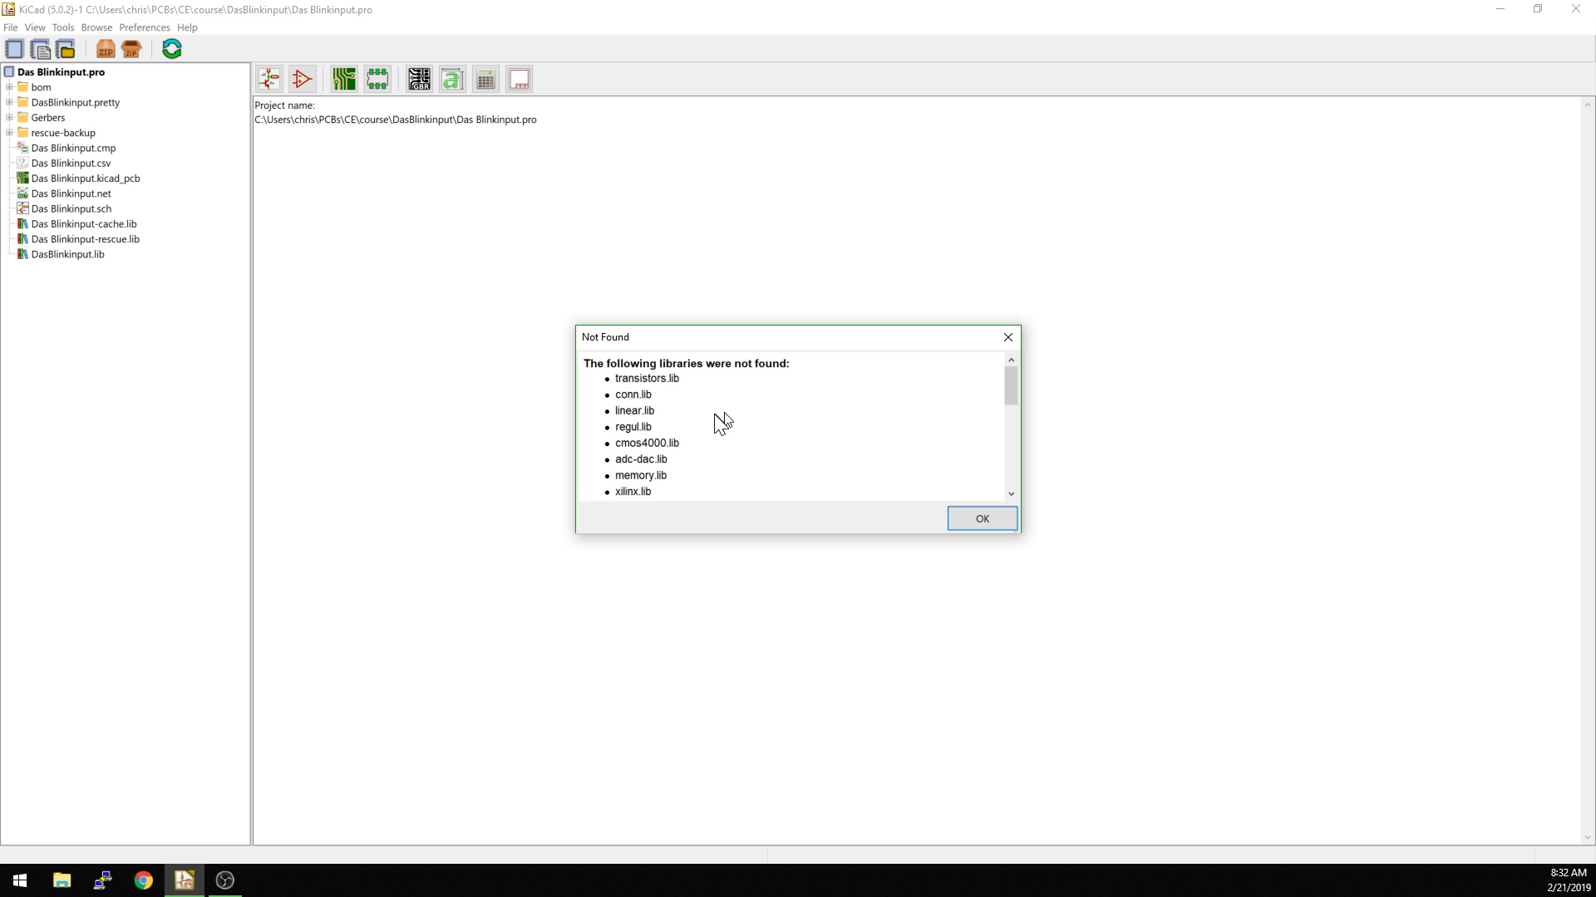
Step: Dismiss the list of missing libraries and remap the schematic's symbols to the new symbol library table
drag(1011, 384, 1004, 493)
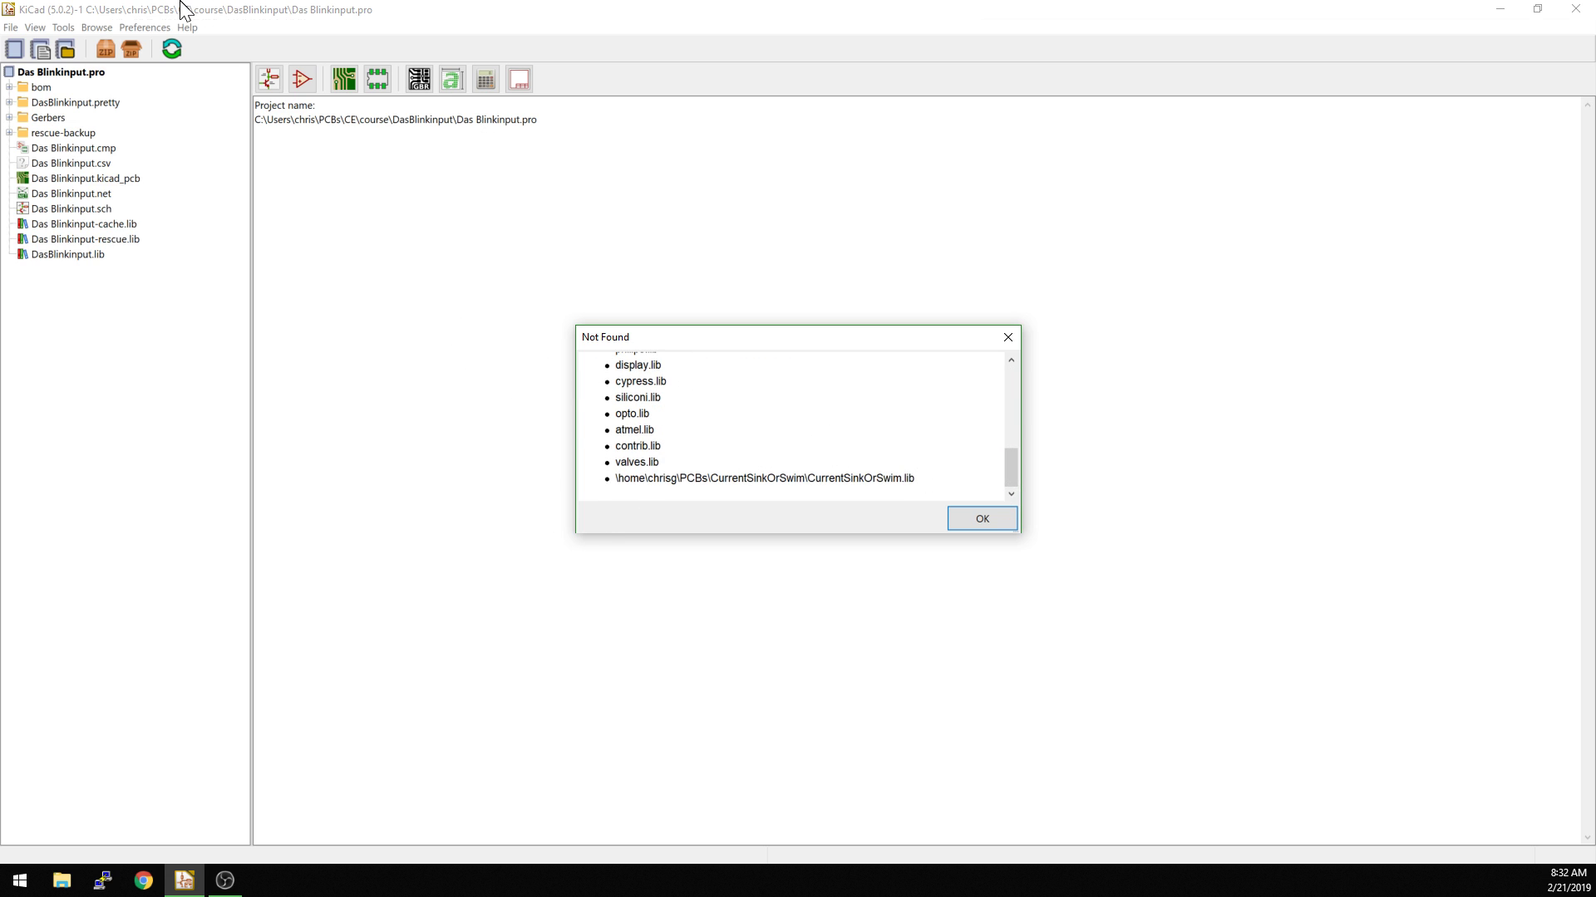
click(974, 518)
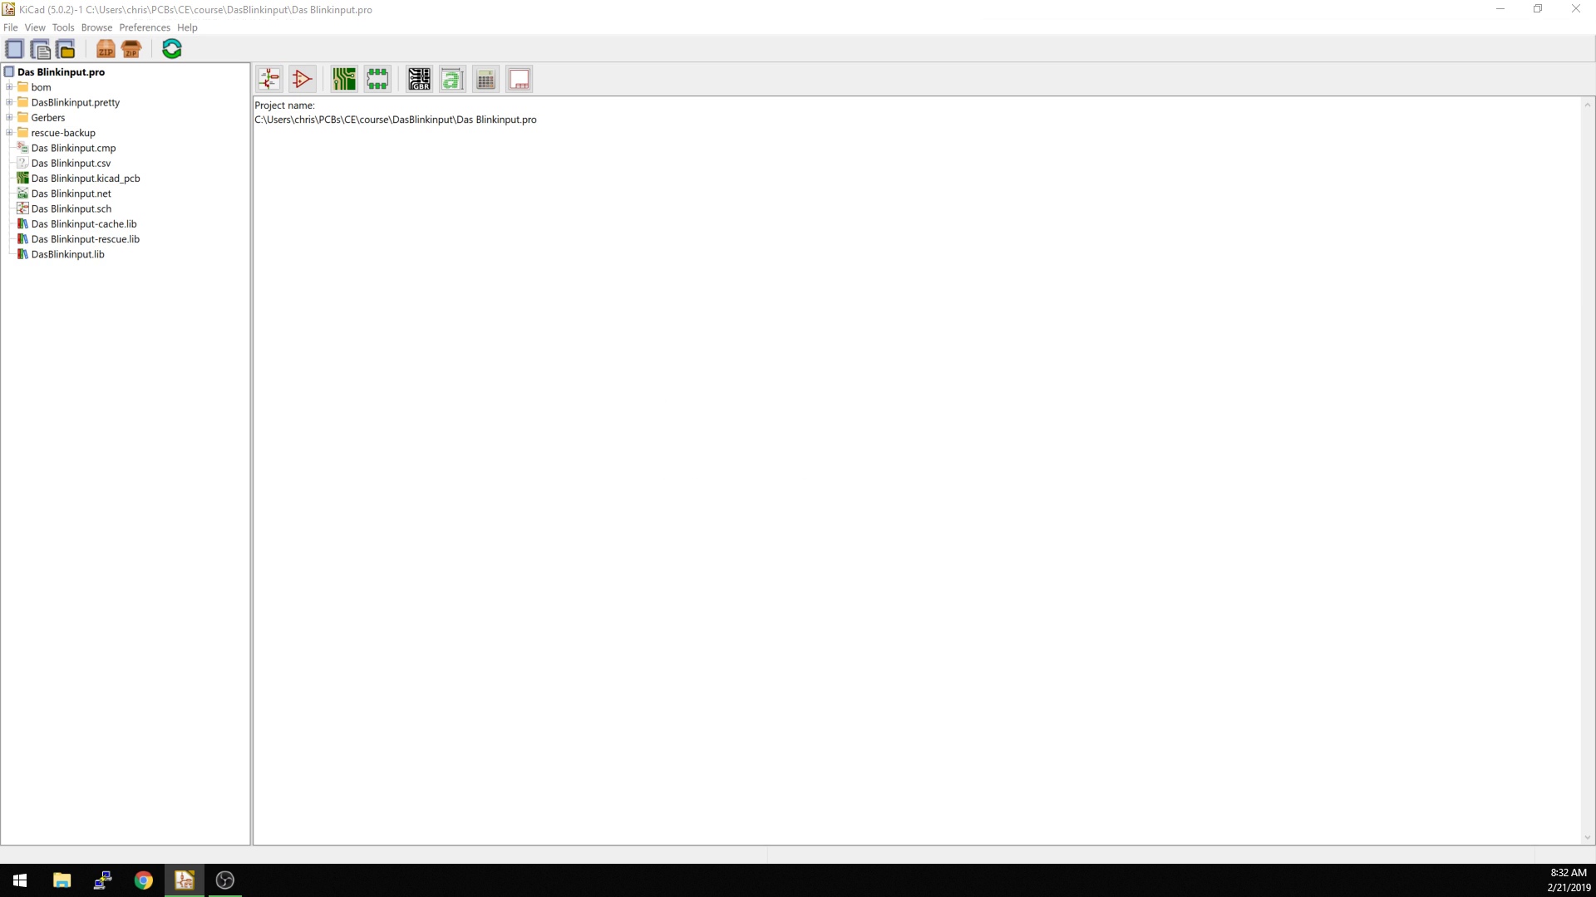
drag(683, 190, 773, 330)
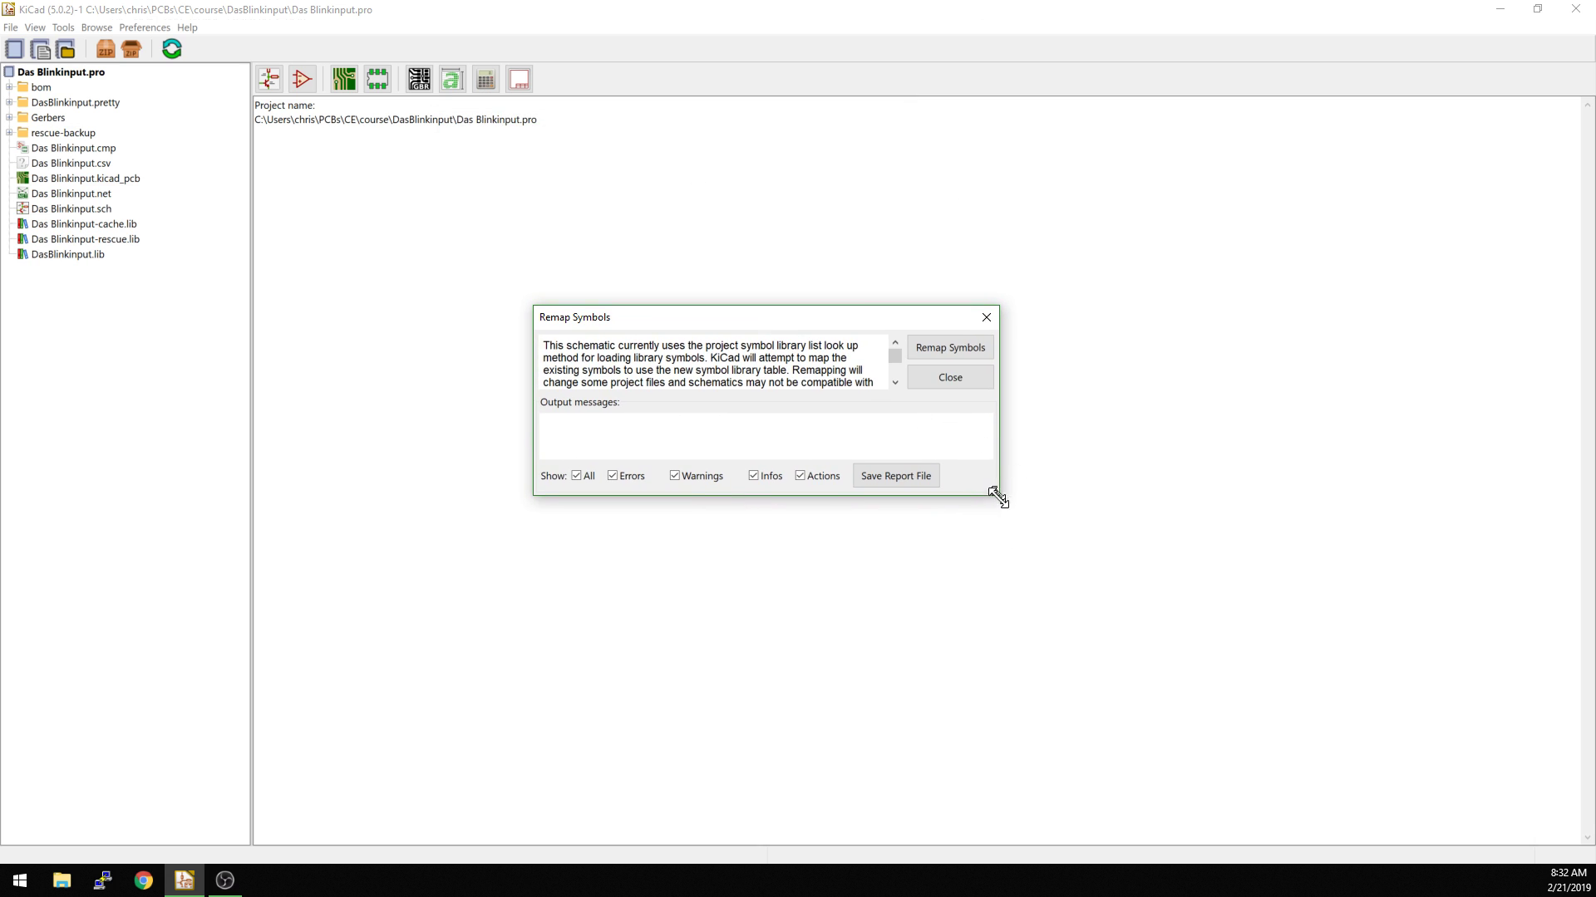
drag(993, 491, 1187, 753)
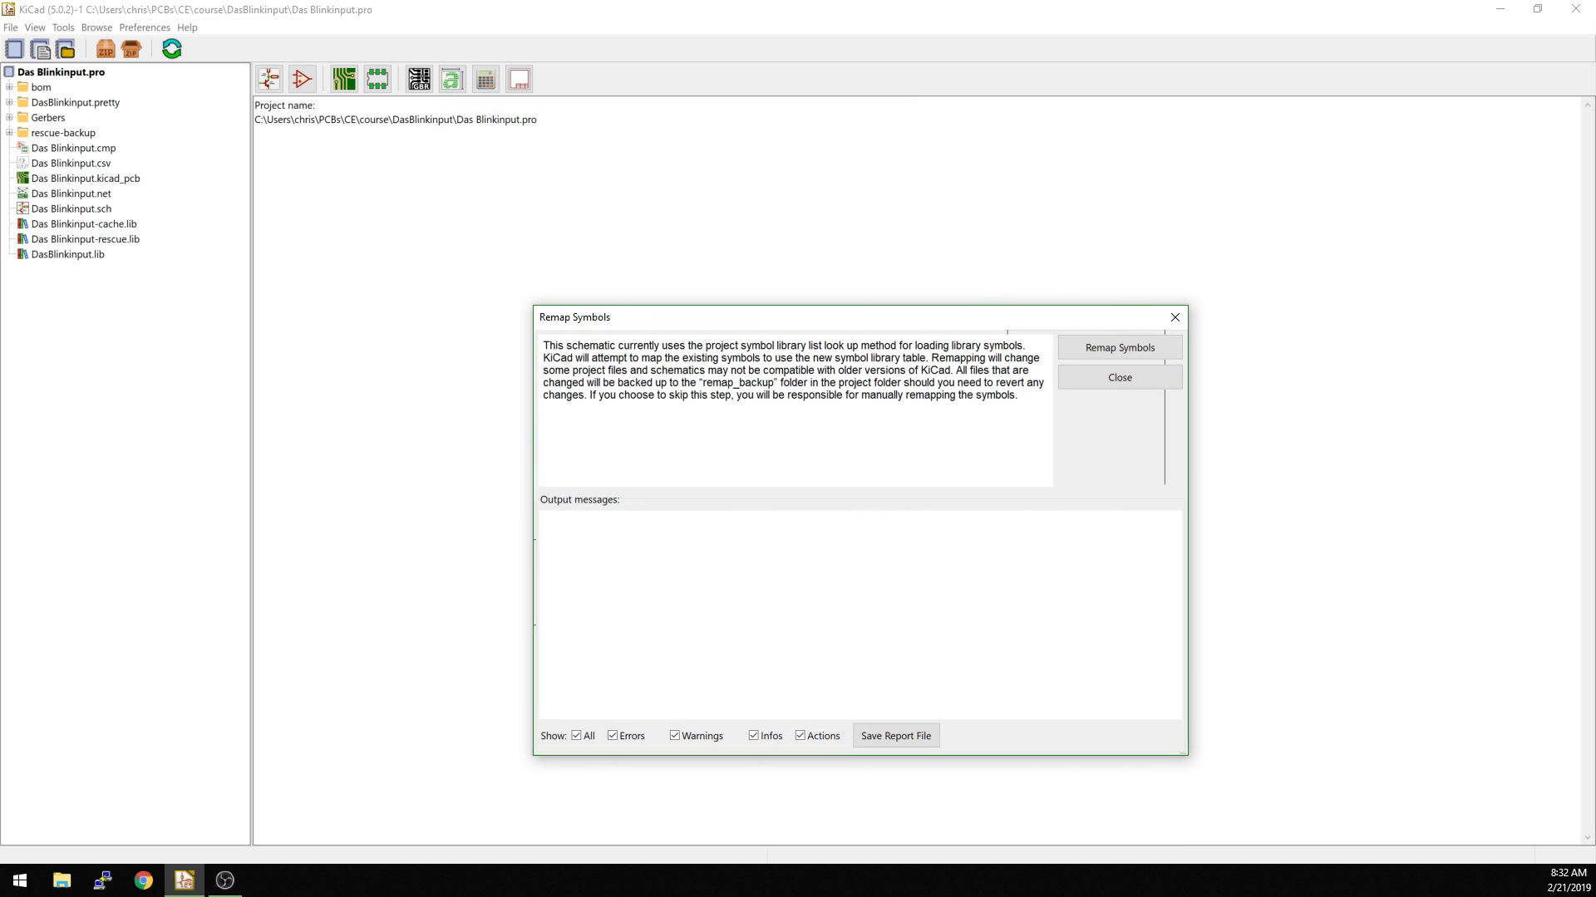
drag(905, 319, 809, 168)
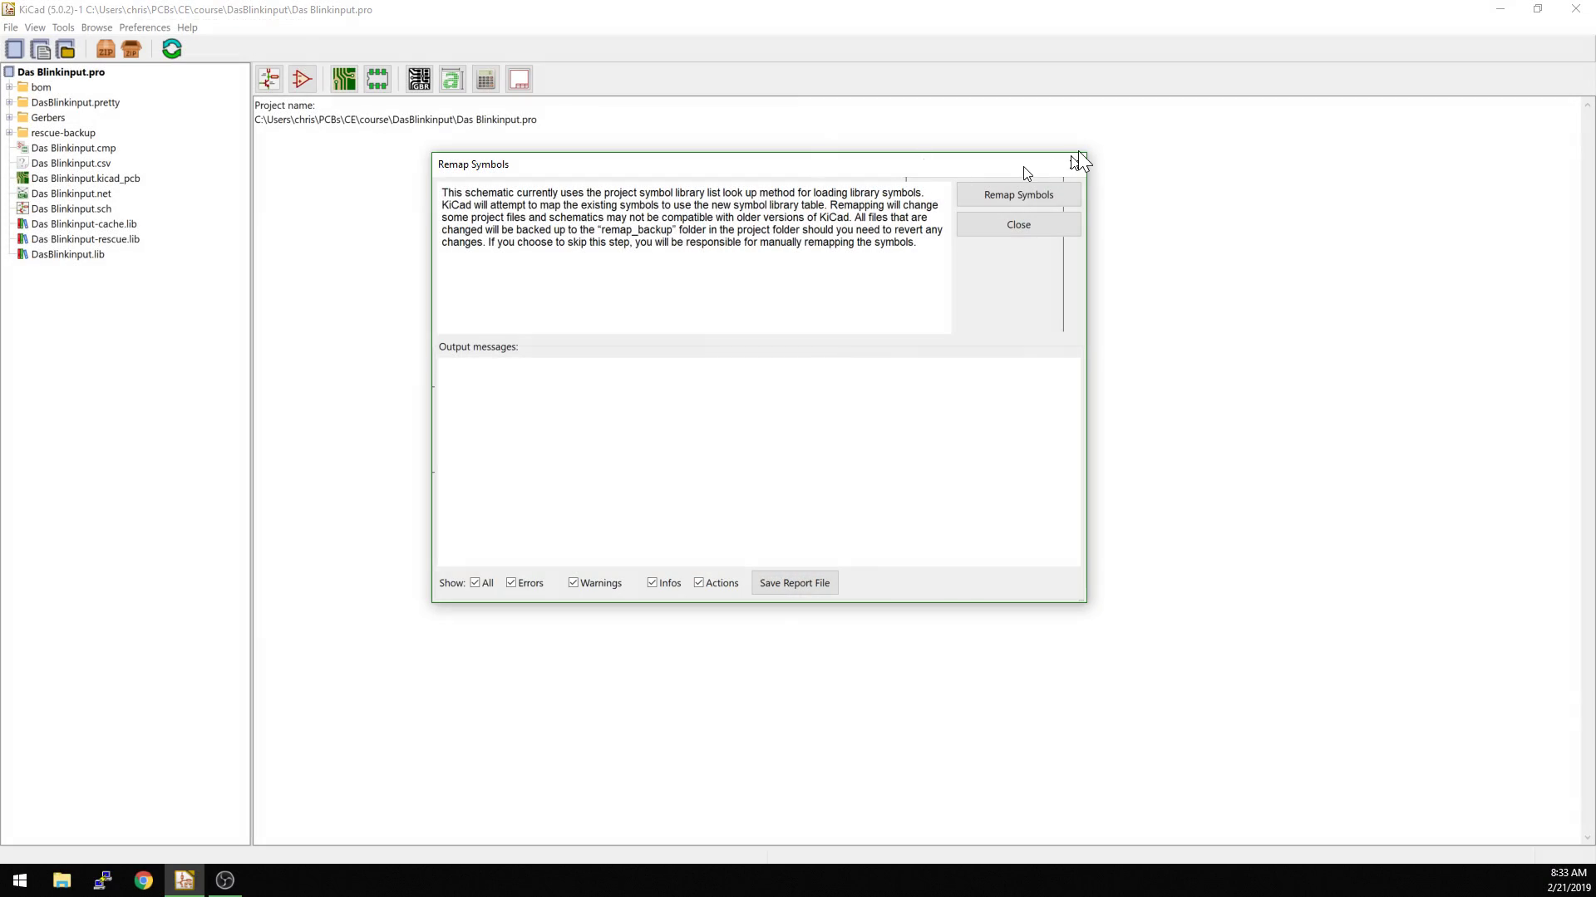
click(1037, 193)
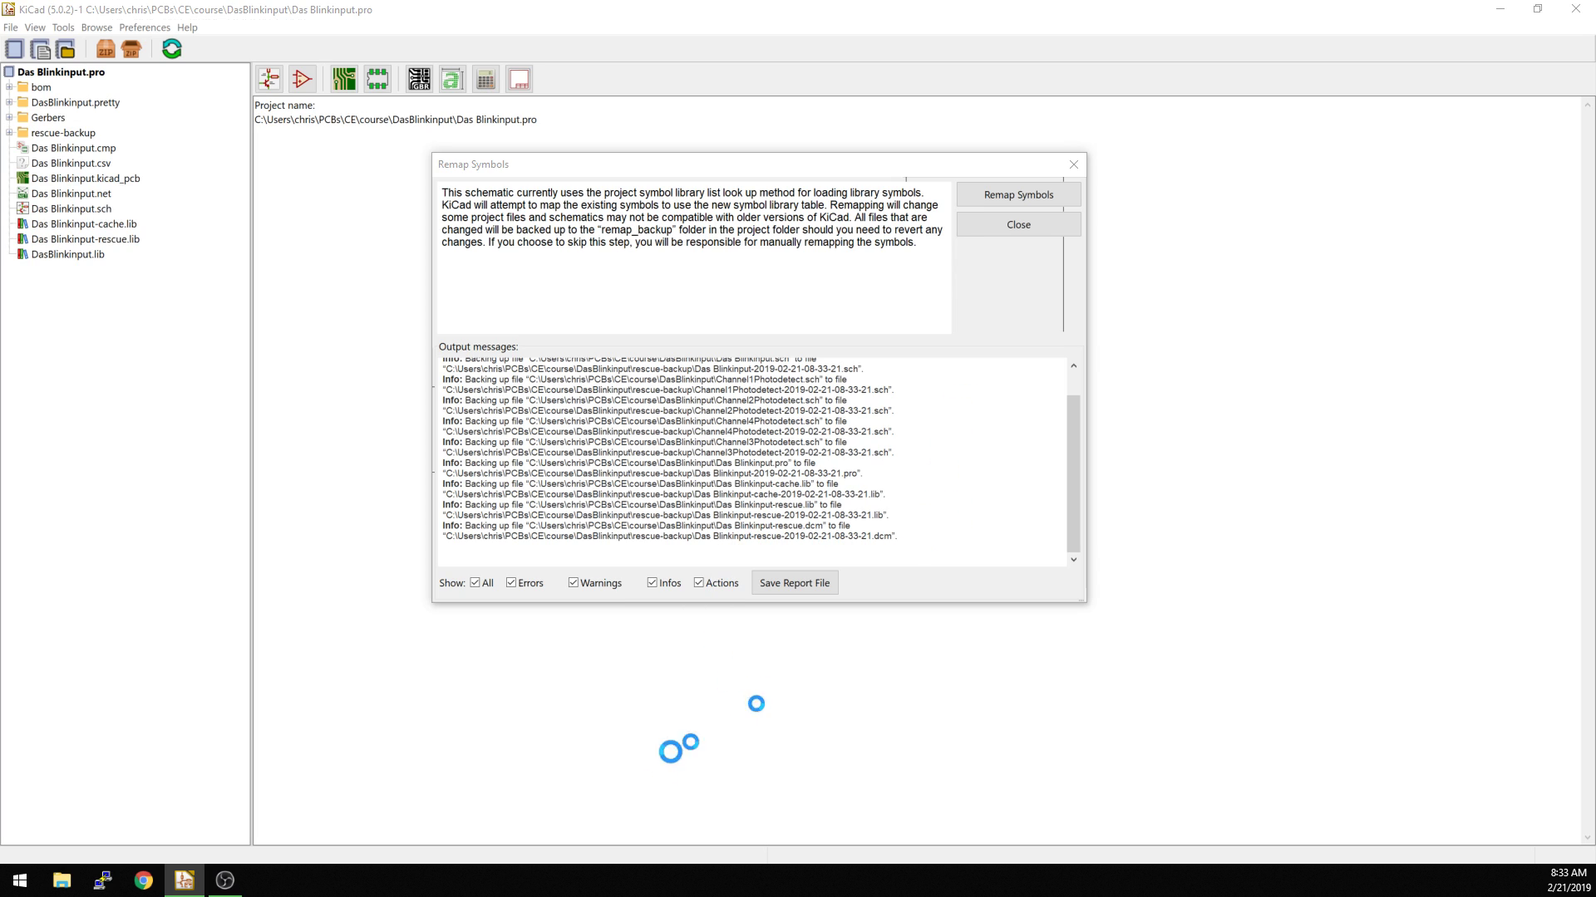
Step: Accept rescuing all listed symbols, from CONN_01X01 to POT, in the Project Rescue Helper
drag(790, 896, 989, 112)
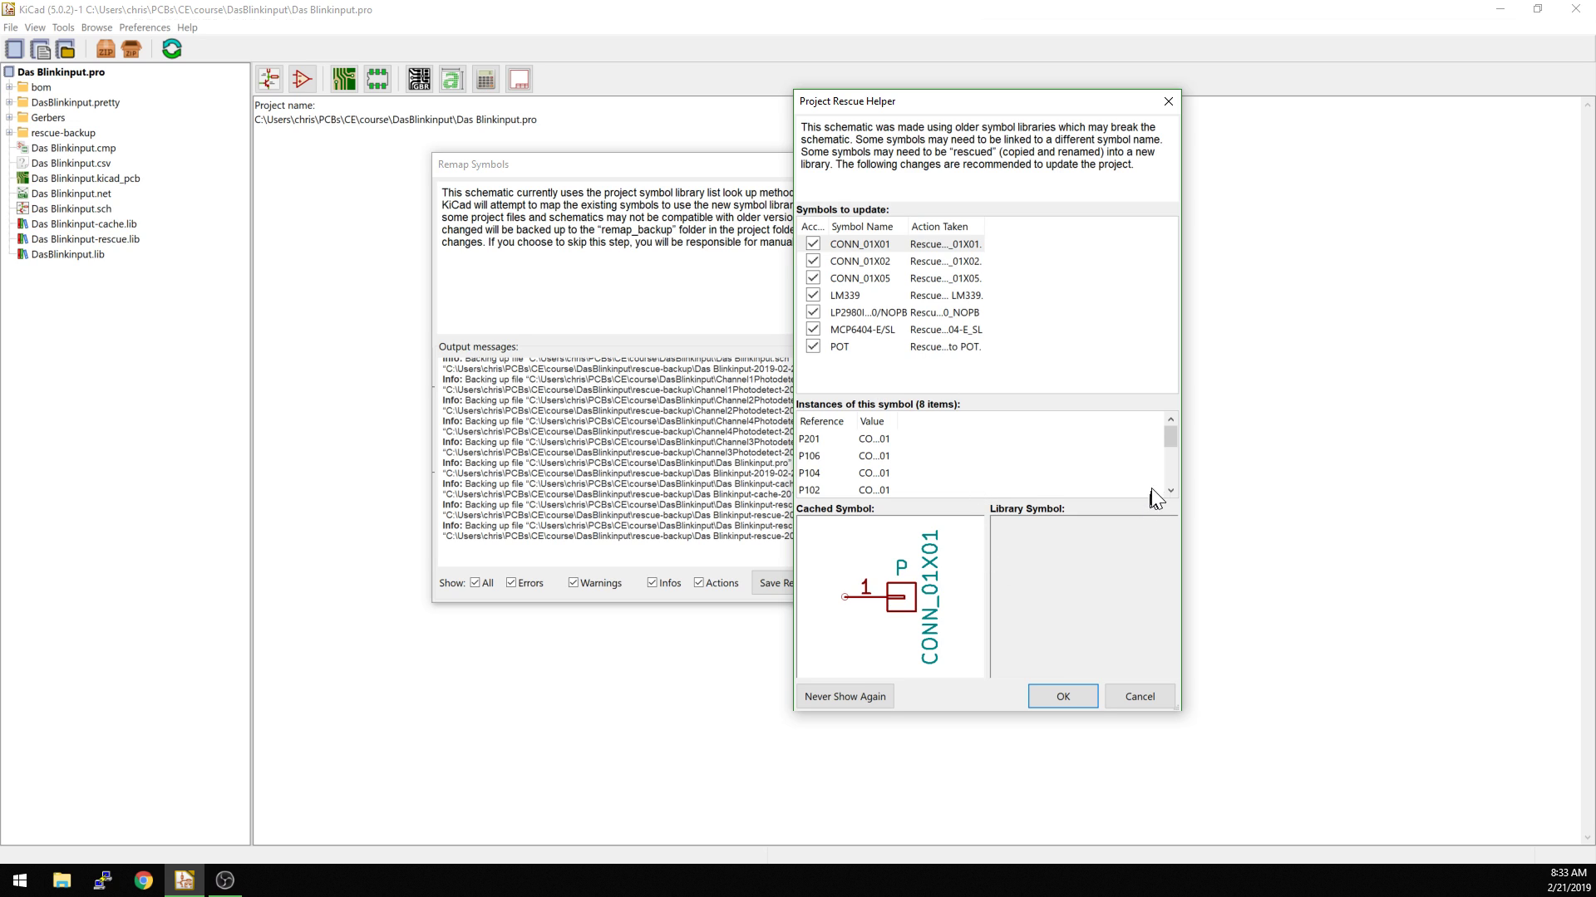
drag(1180, 461, 1352, 462)
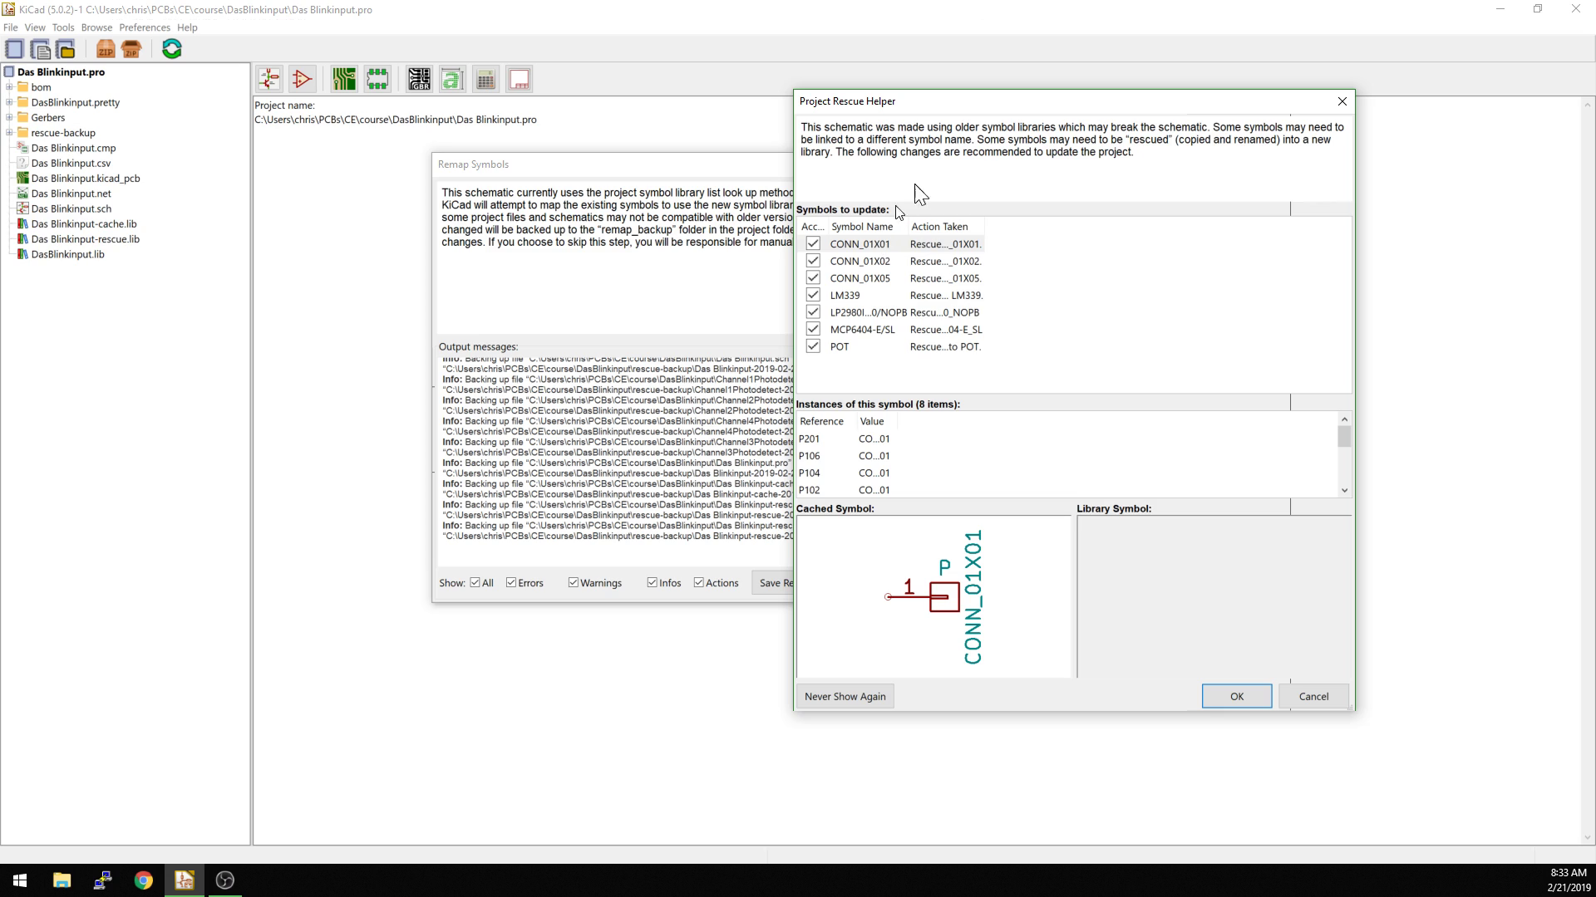
drag(1123, 140, 1172, 139)
click(1236, 696)
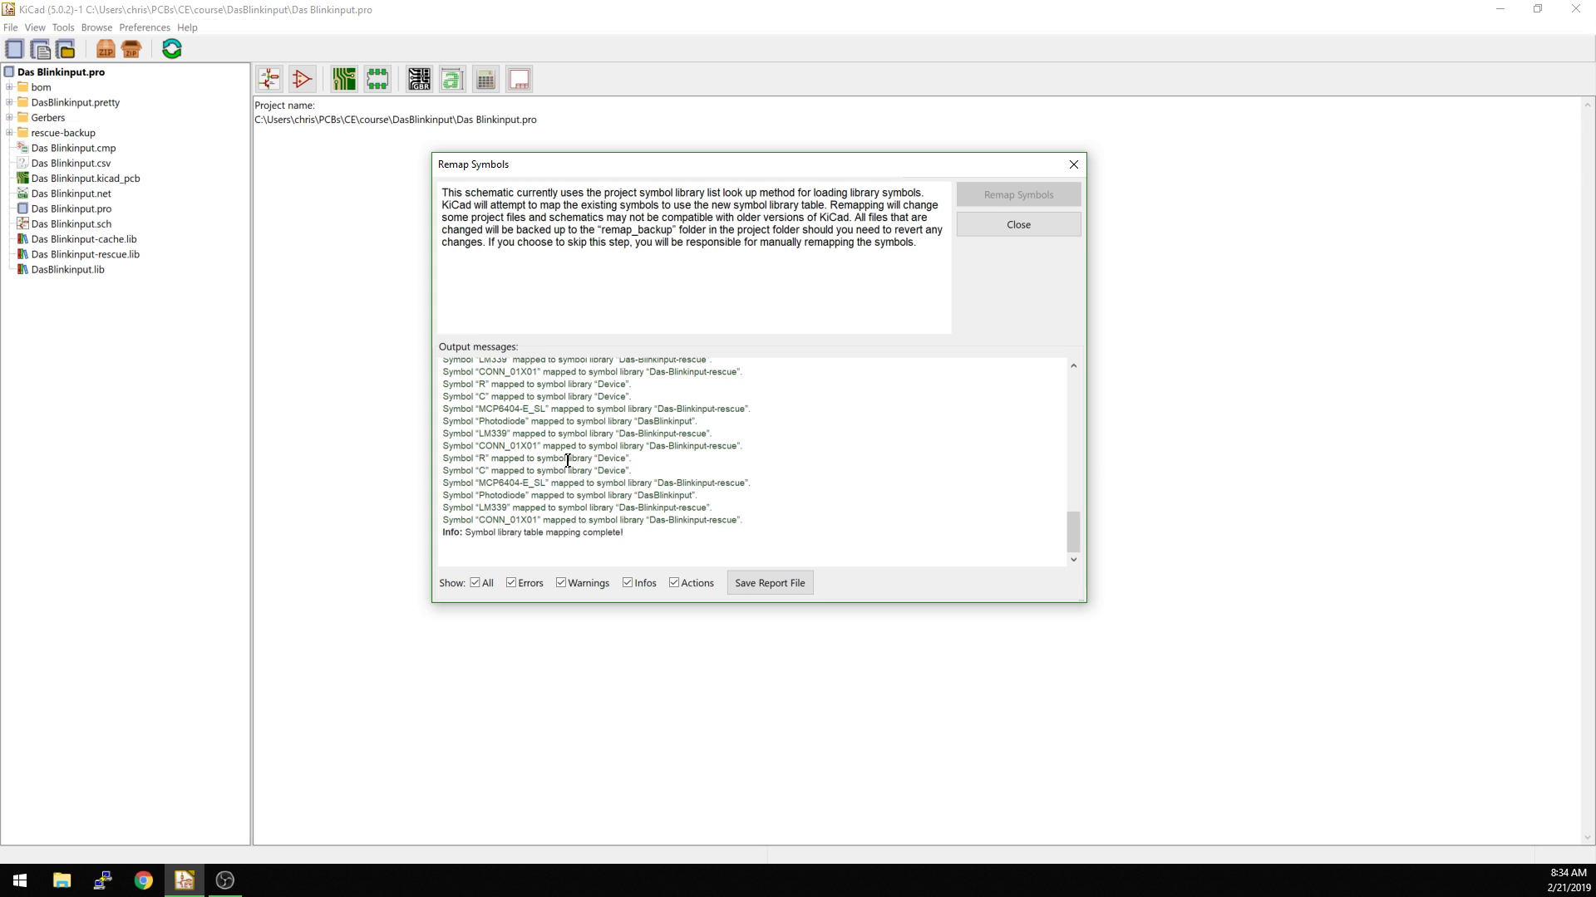
Step: Review the remap output for the R, C, Photodiode and CONN_01X01 symbols, and close the Remap Symbols dialog
drag(642, 464, 452, 458)
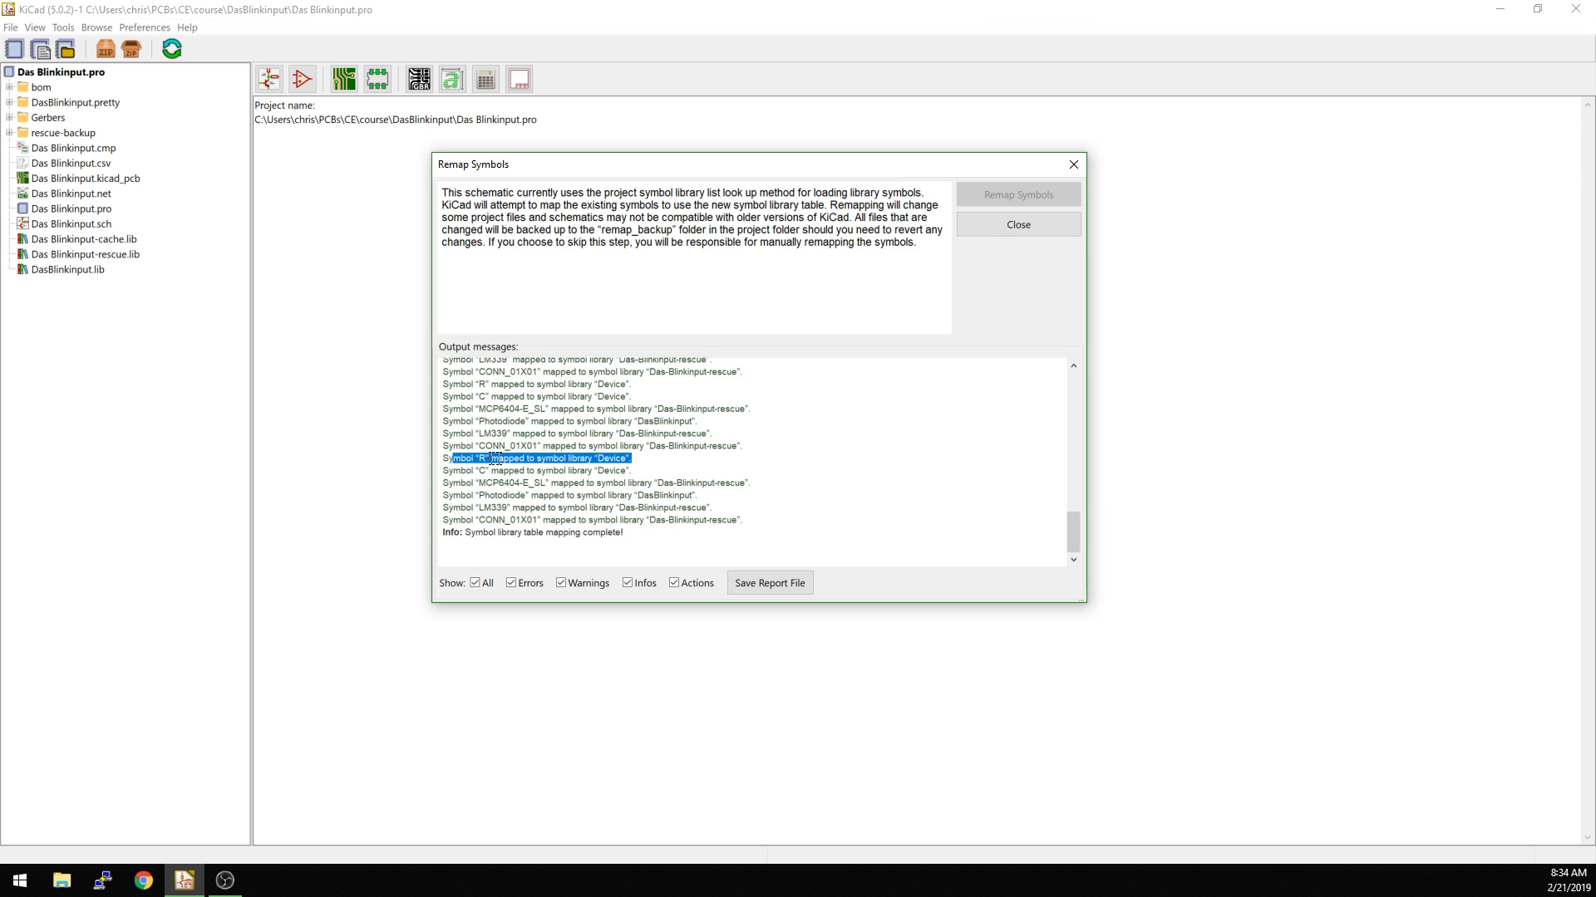
click(576, 462)
drag(651, 474, 523, 471)
click(525, 471)
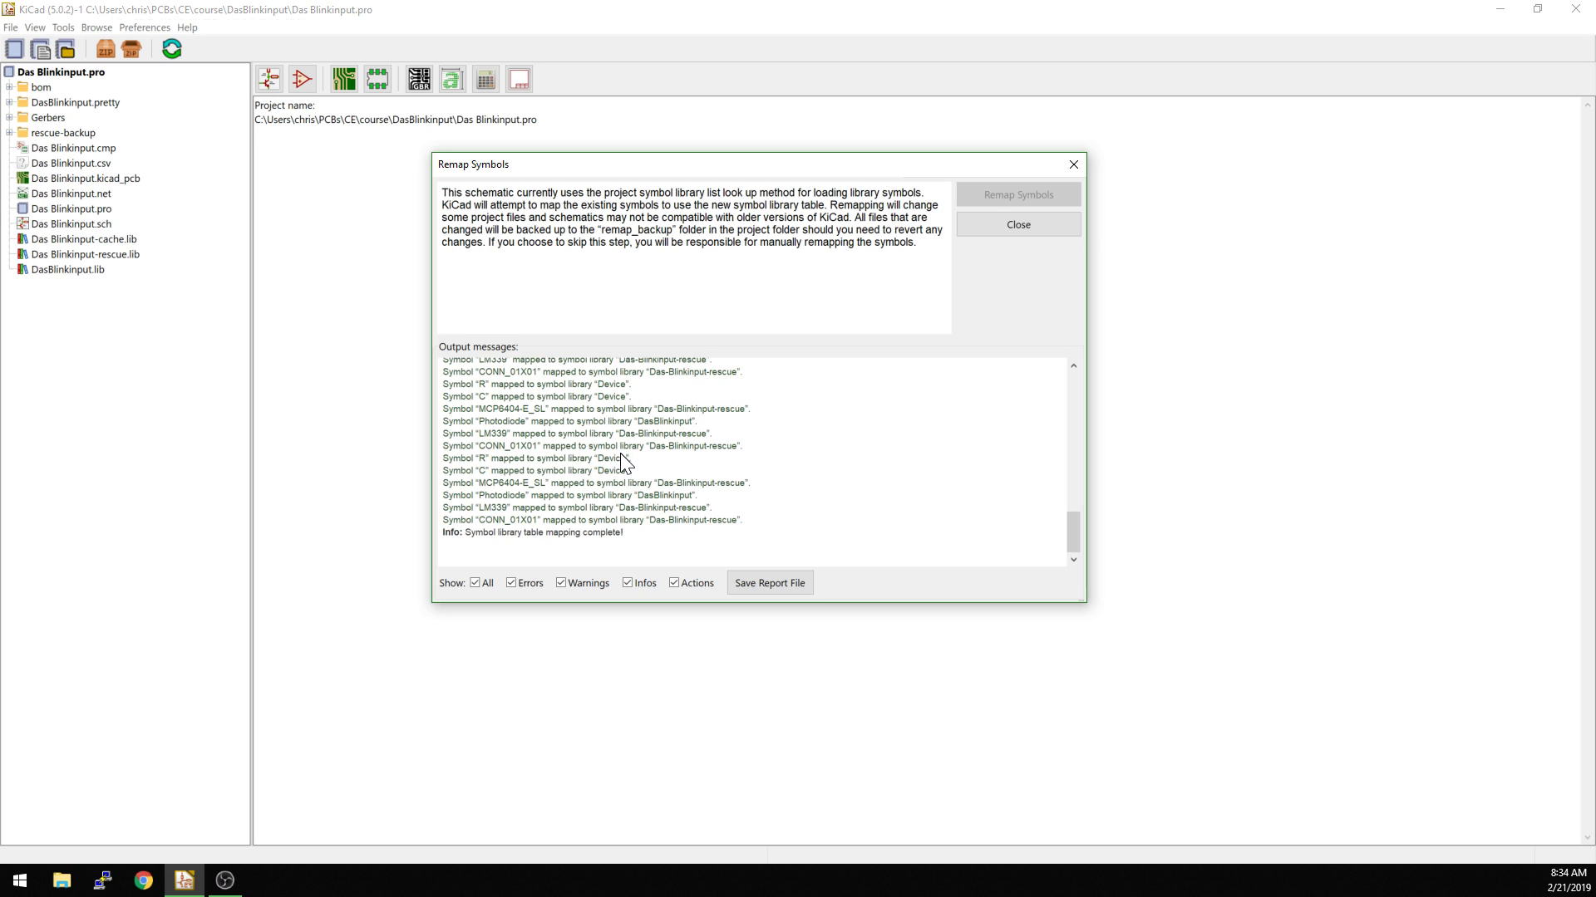
drag(628, 458, 594, 458)
mouse_move(525, 422)
mouse_down()
mouse_move(480, 421)
mouse_move(526, 419)
mouse_up()
mouse_move(698, 421)
mouse_down()
mouse_move(439, 425)
mouse_move(715, 421)
mouse_up()
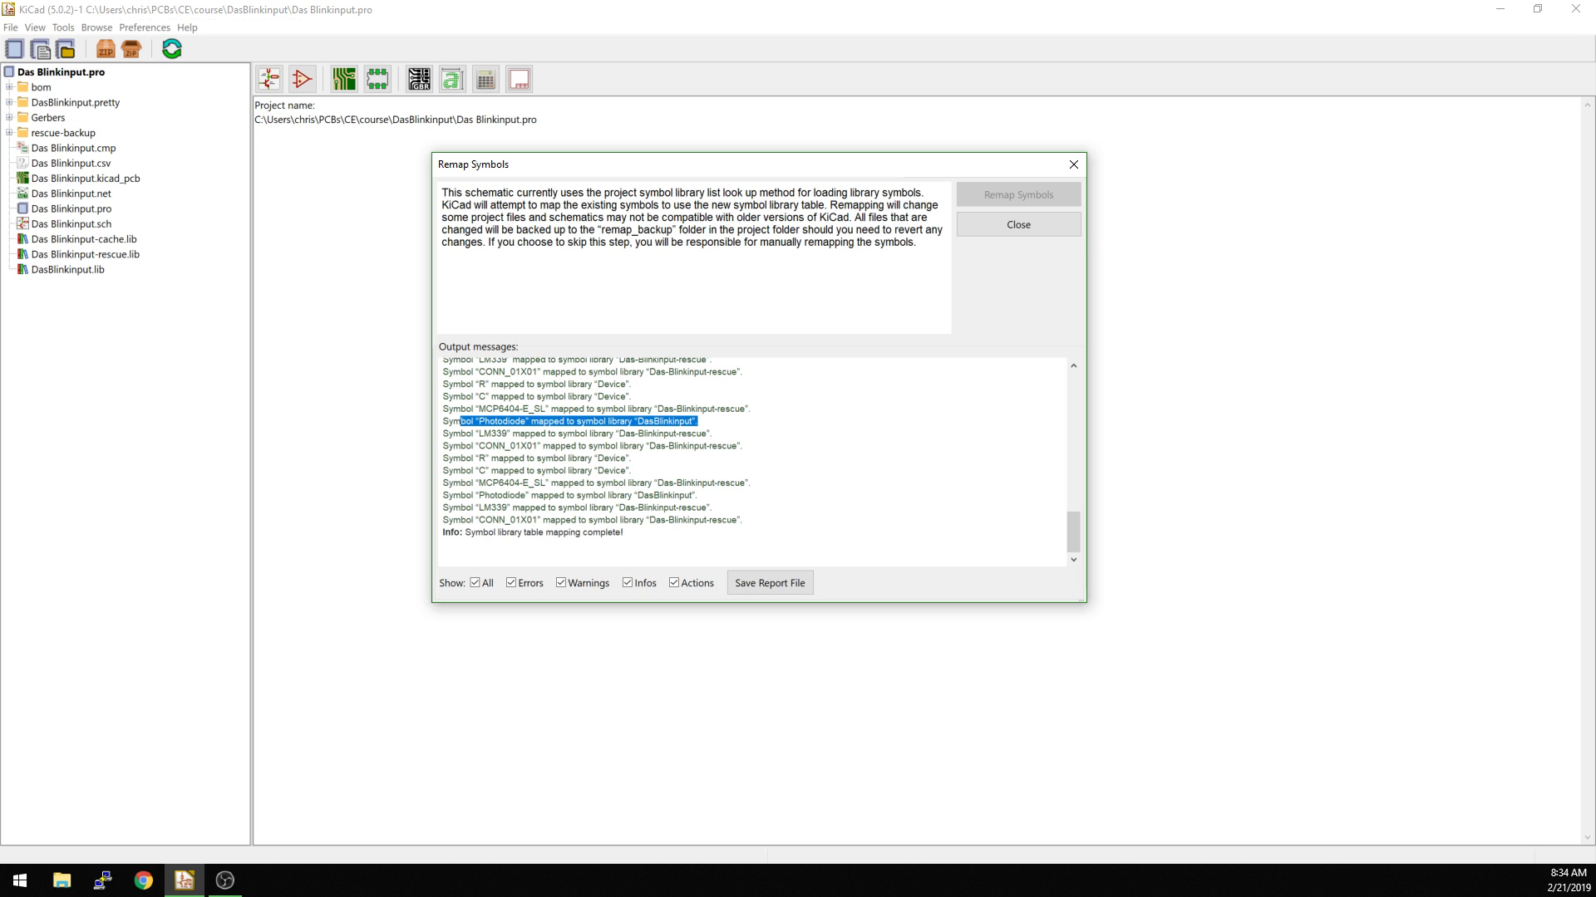
drag(538, 447, 476, 446)
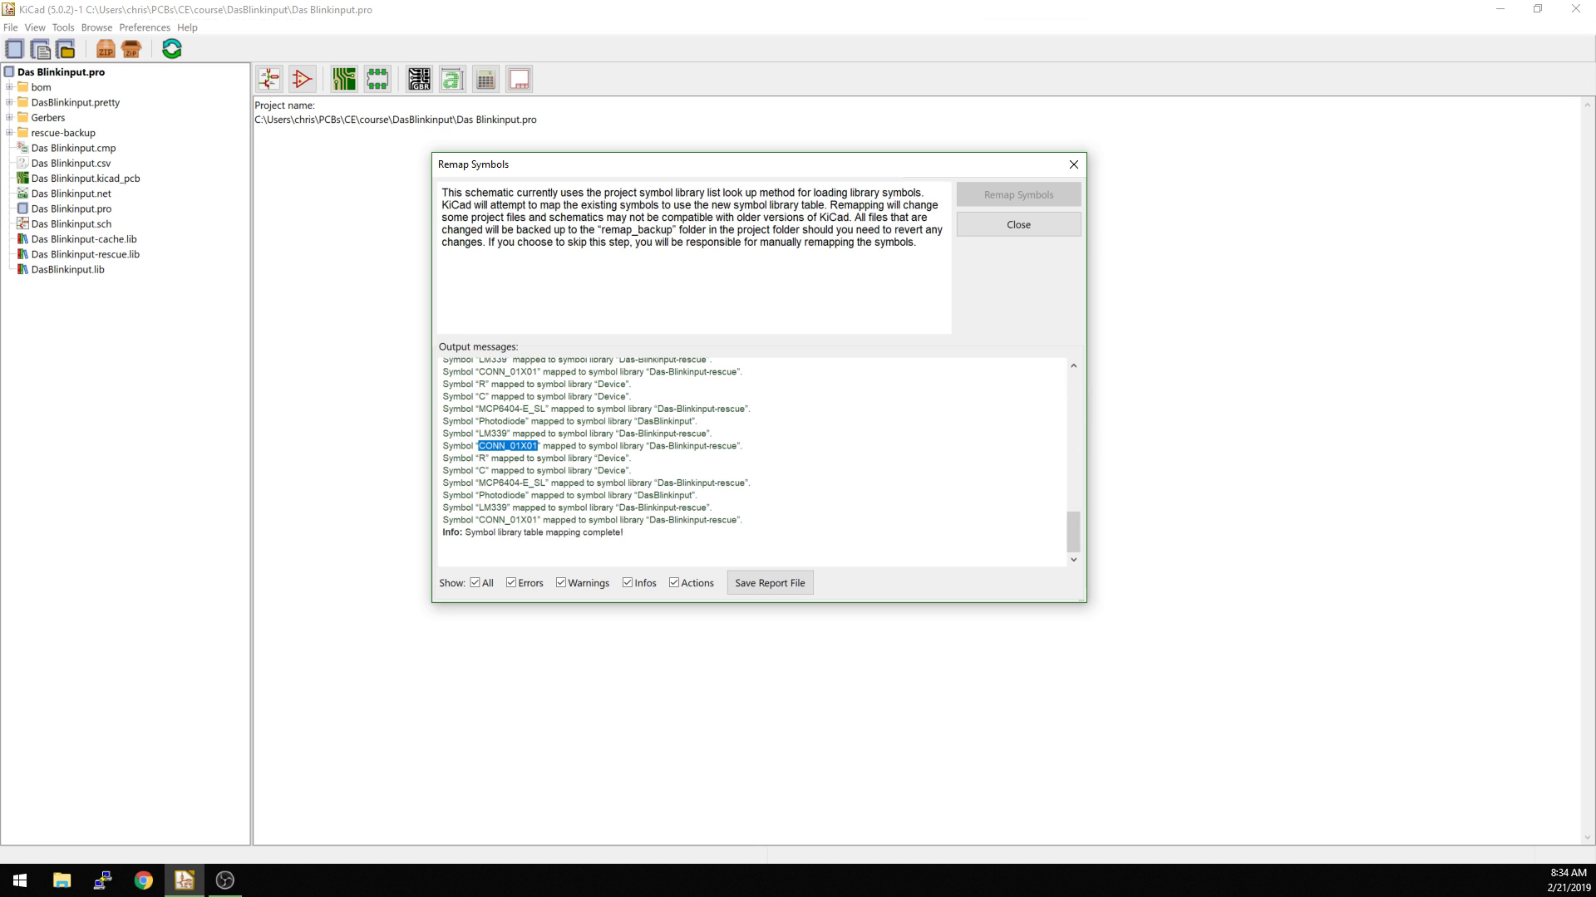
drag(653, 446, 732, 446)
click(1011, 222)
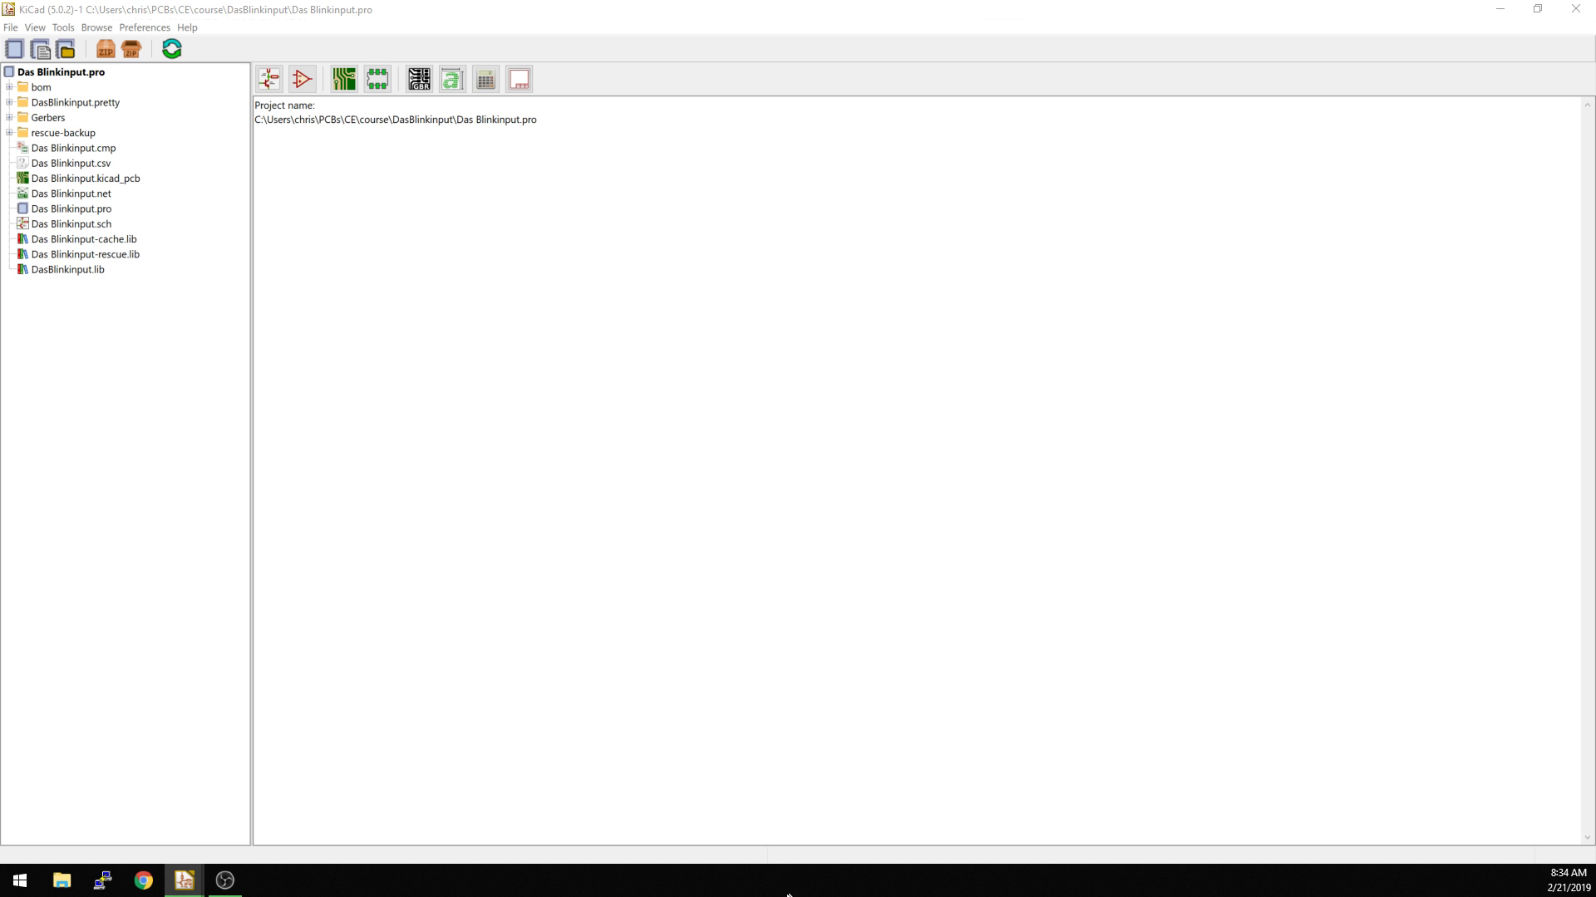
Step: Inspect the root schematic and the Channel1Photodetect sheet's circuit, and return to the root sheet
drag(781, 259, 725, 0)
middle_drag(308, 315, 68, 314)
scroll(799, 437, down, 1)
scroll(788, 435, up, 5)
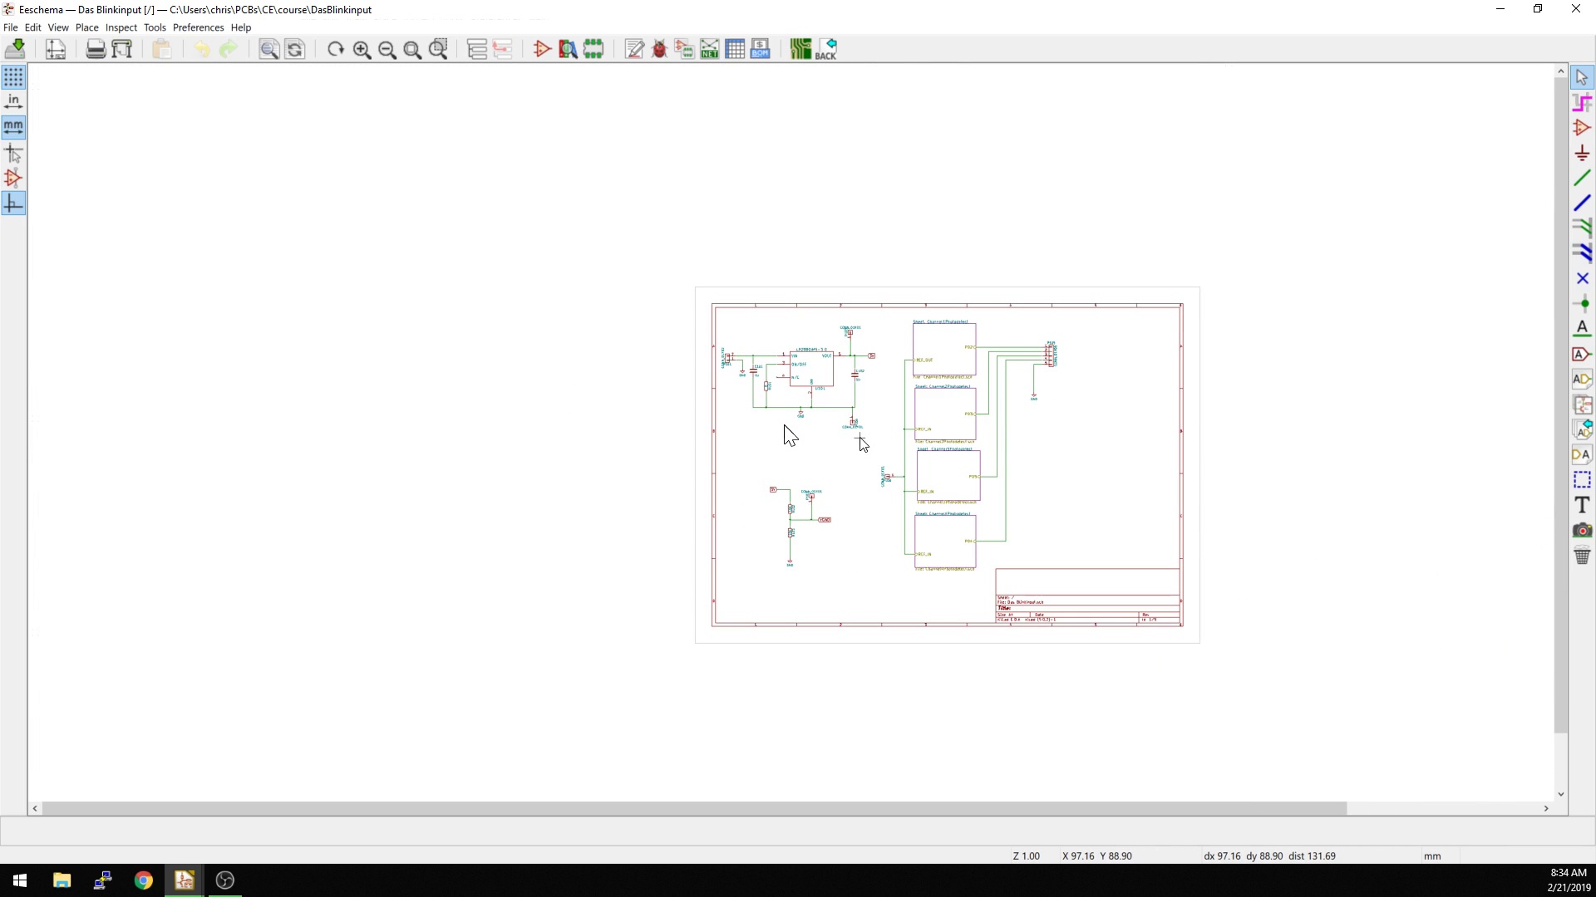
scroll(788, 435, up, 3)
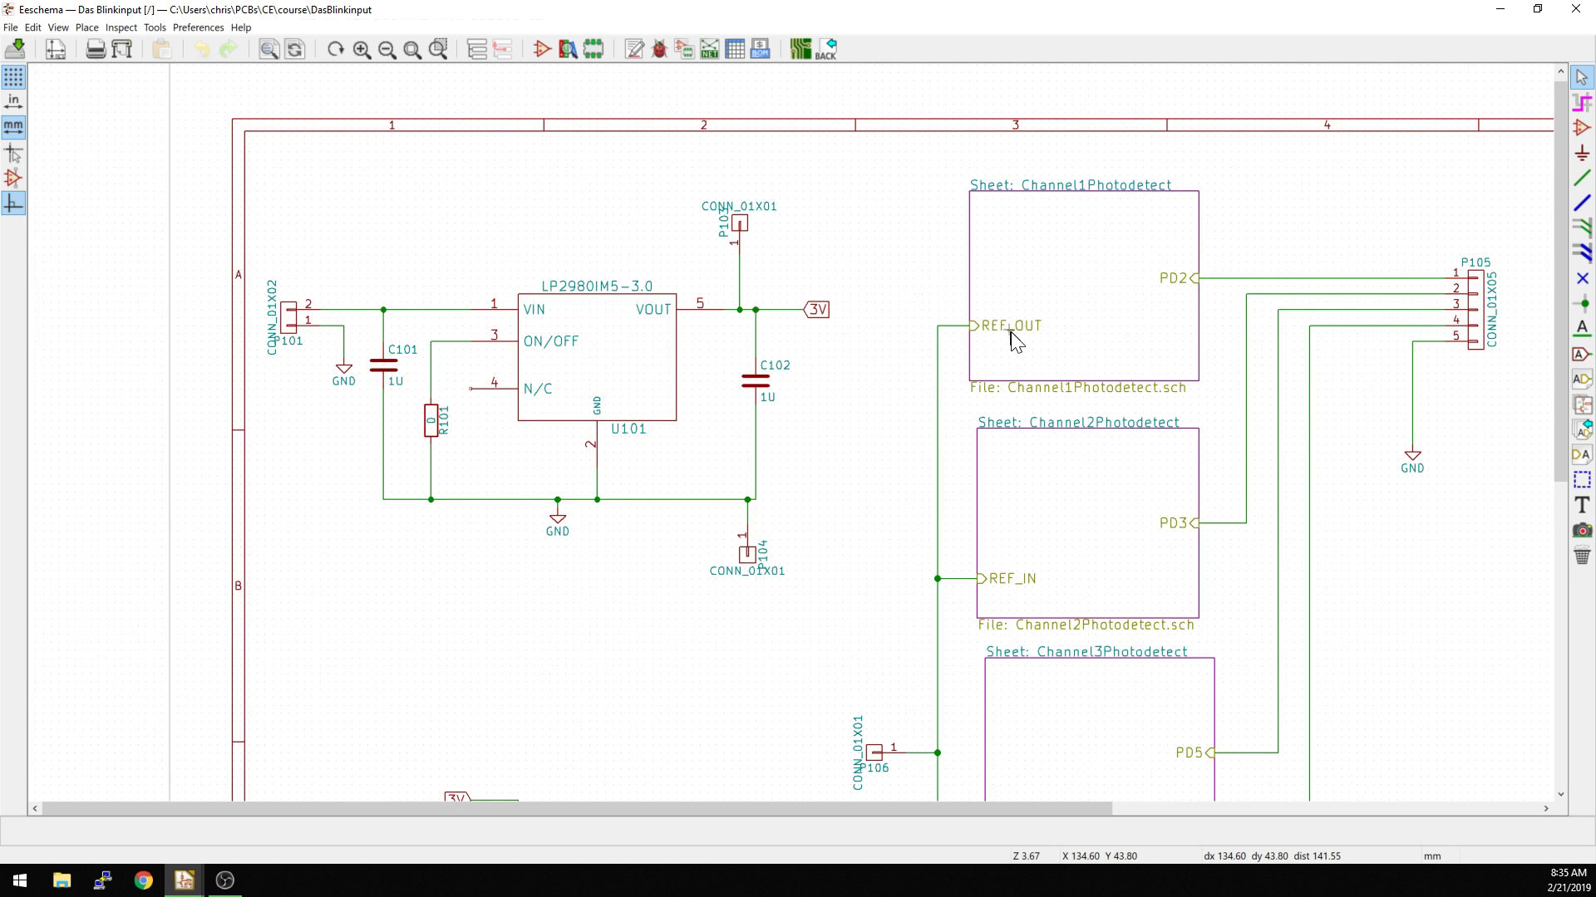
middle_drag(987, 303, 743, 309)
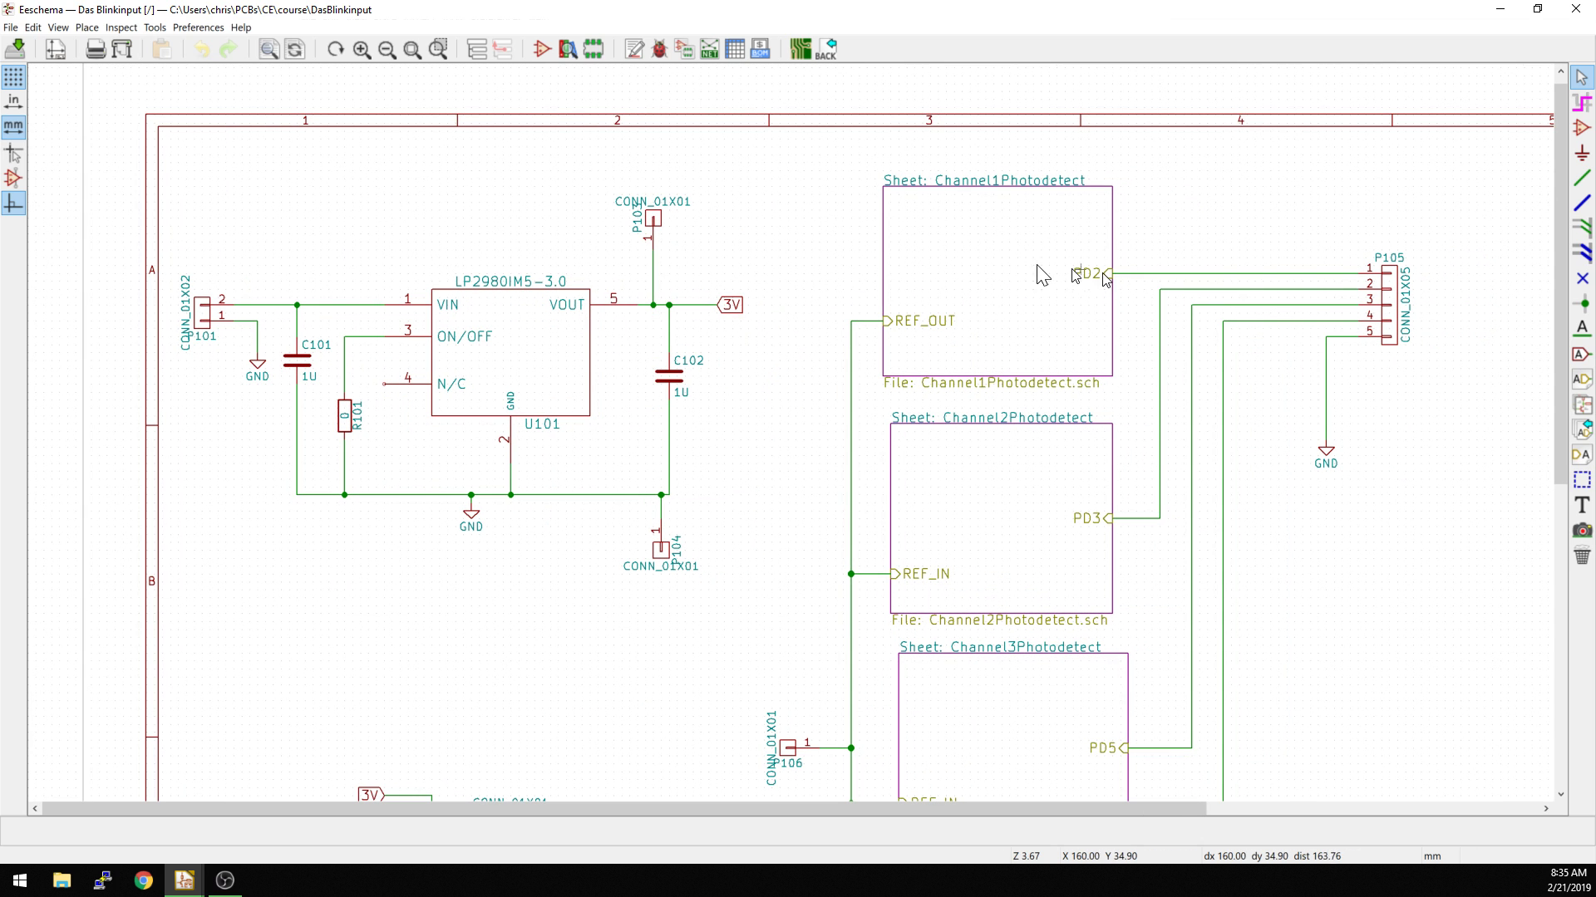
right_click(978, 254)
click(989, 264)
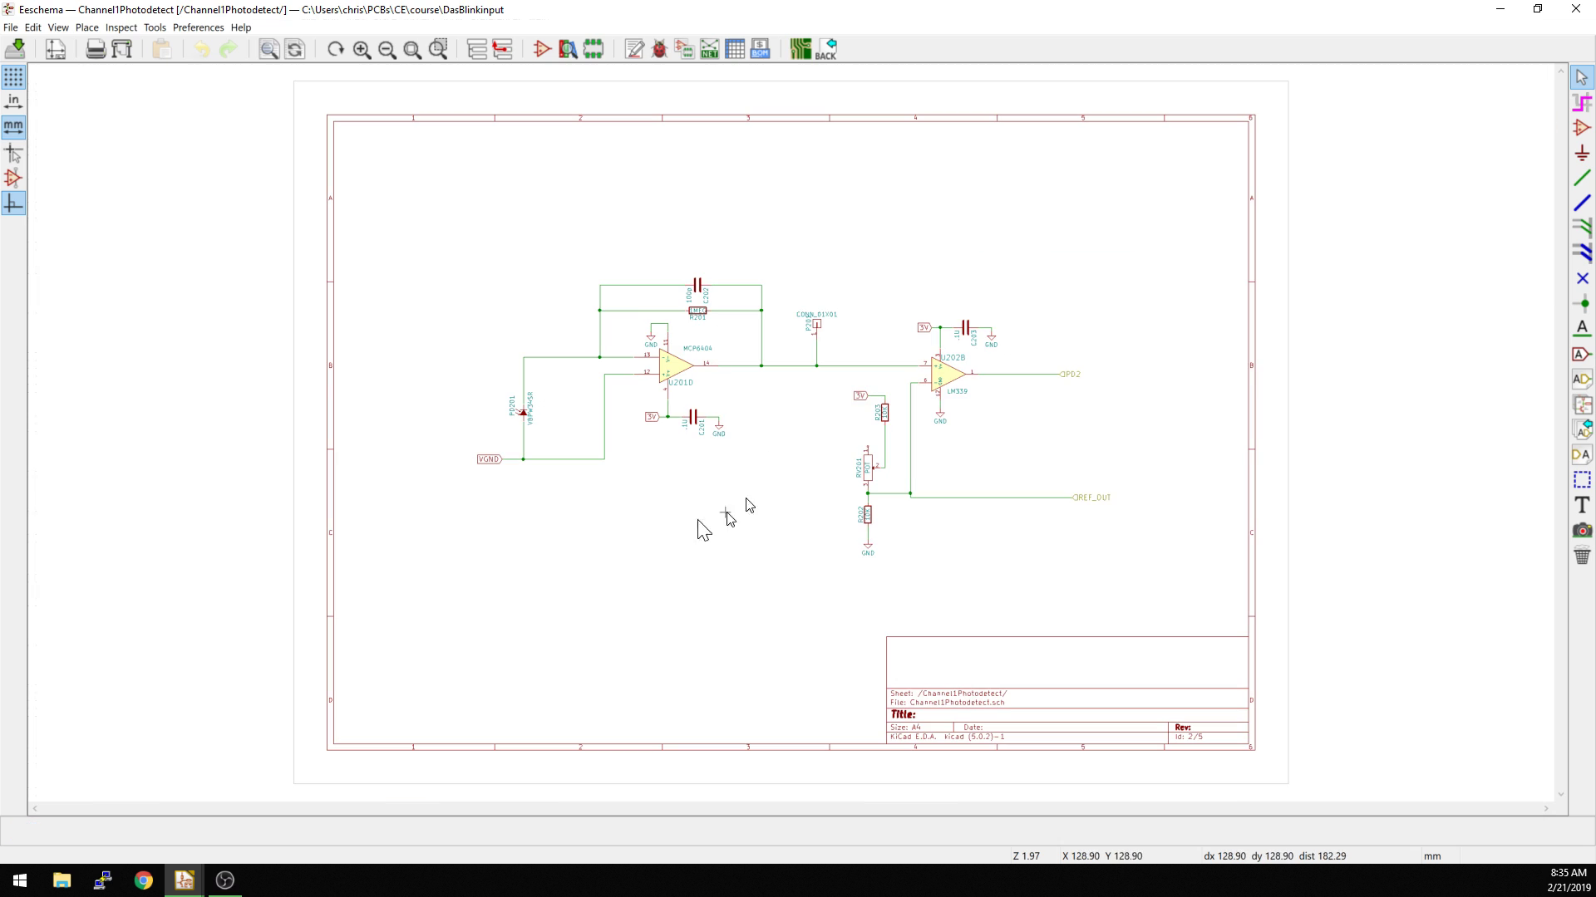
scroll(783, 426, up, 2)
right_click(788, 532)
click(808, 541)
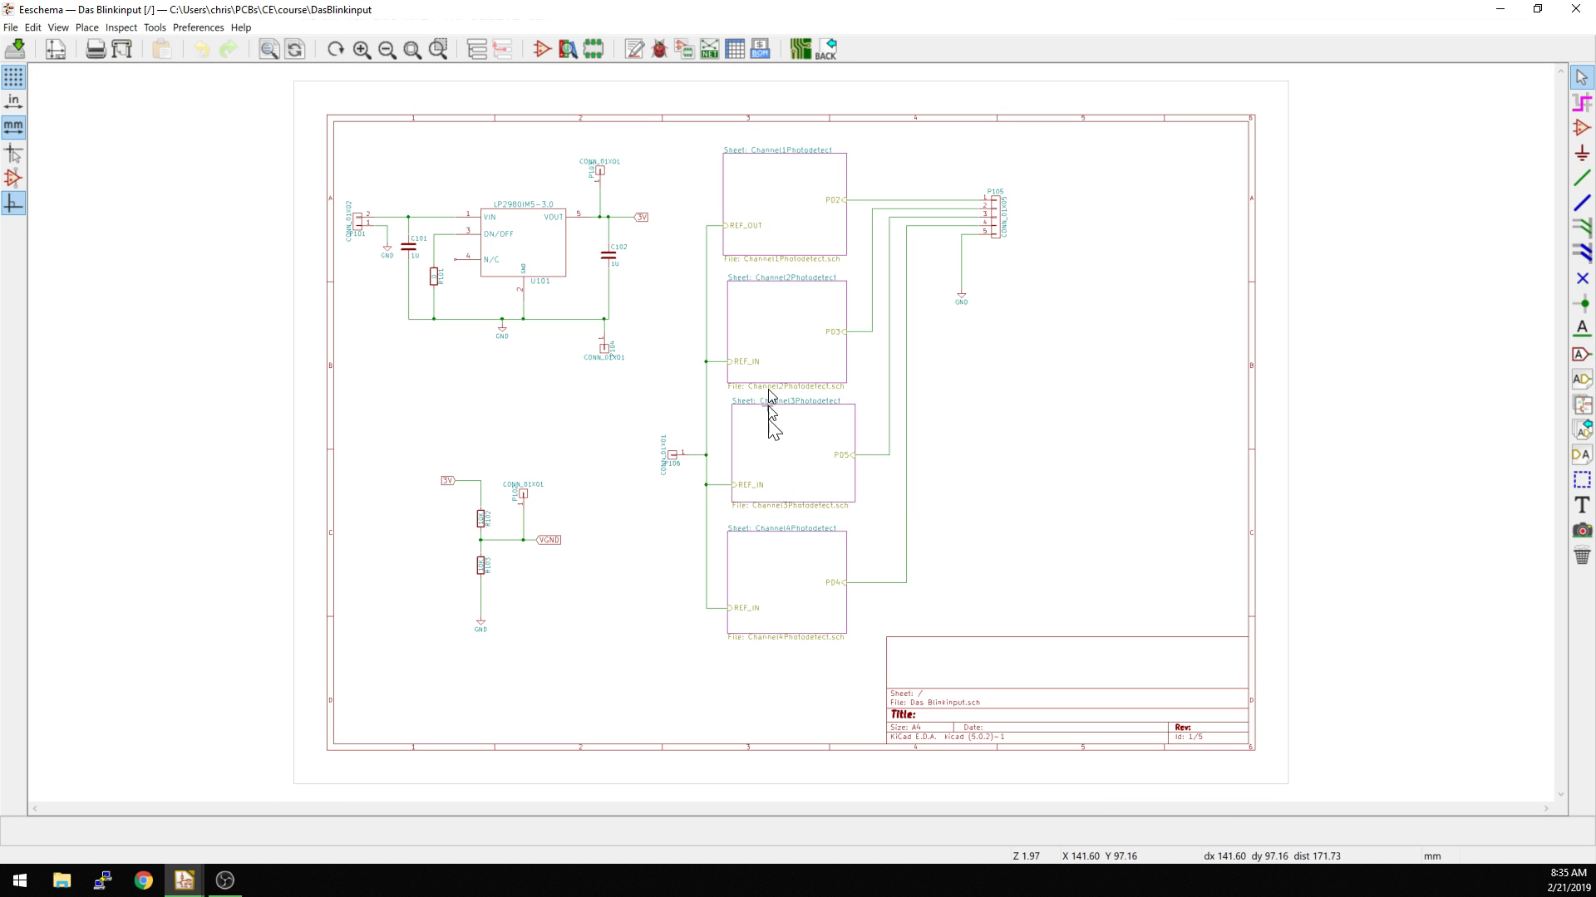
Step: Enter the Channel2Photodetect sheet to view its circuit, and return to the root sheet
right_click(759, 333)
click(802, 342)
right_click(783, 426)
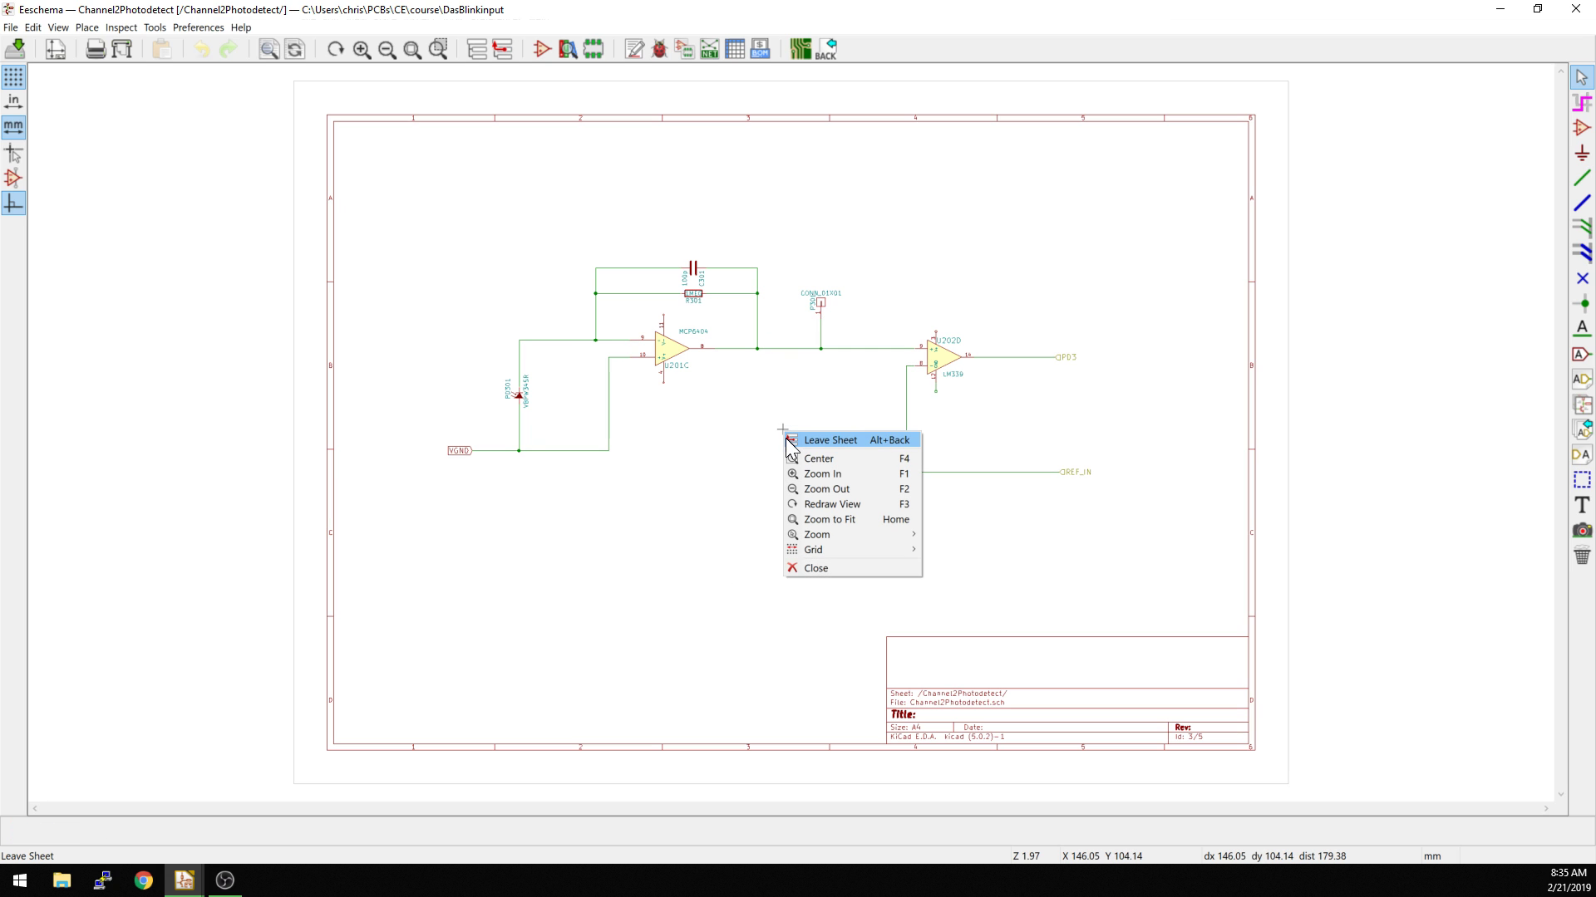
click(794, 435)
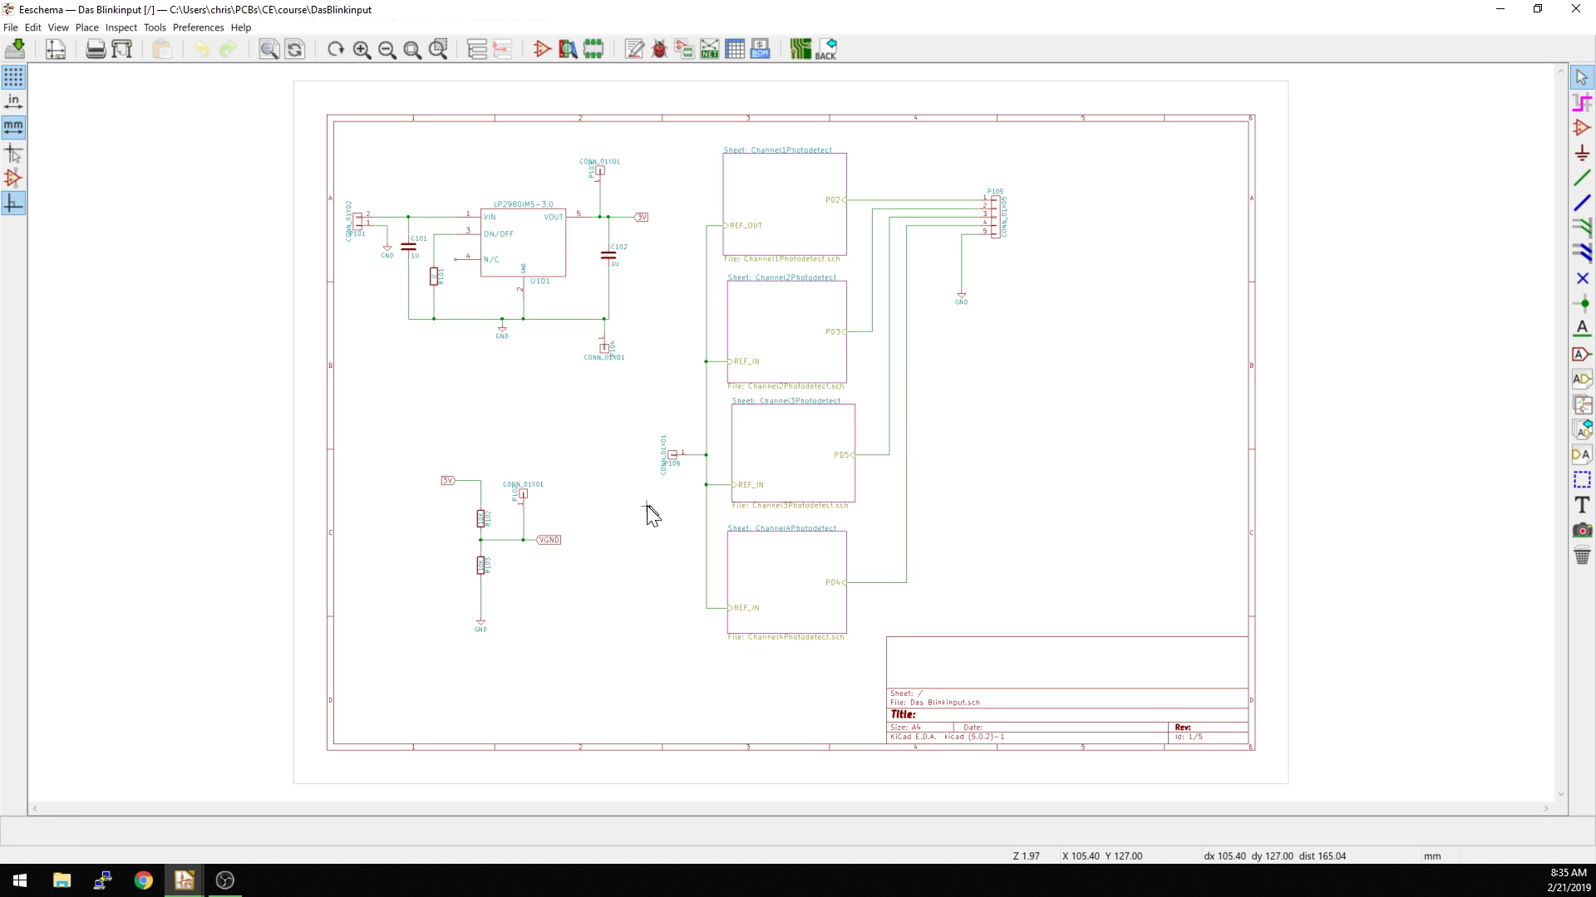
Step: Check which library symbol connector P103 uses in its Symbol Properties, and close them without changes
scroll(586, 425, up, 2)
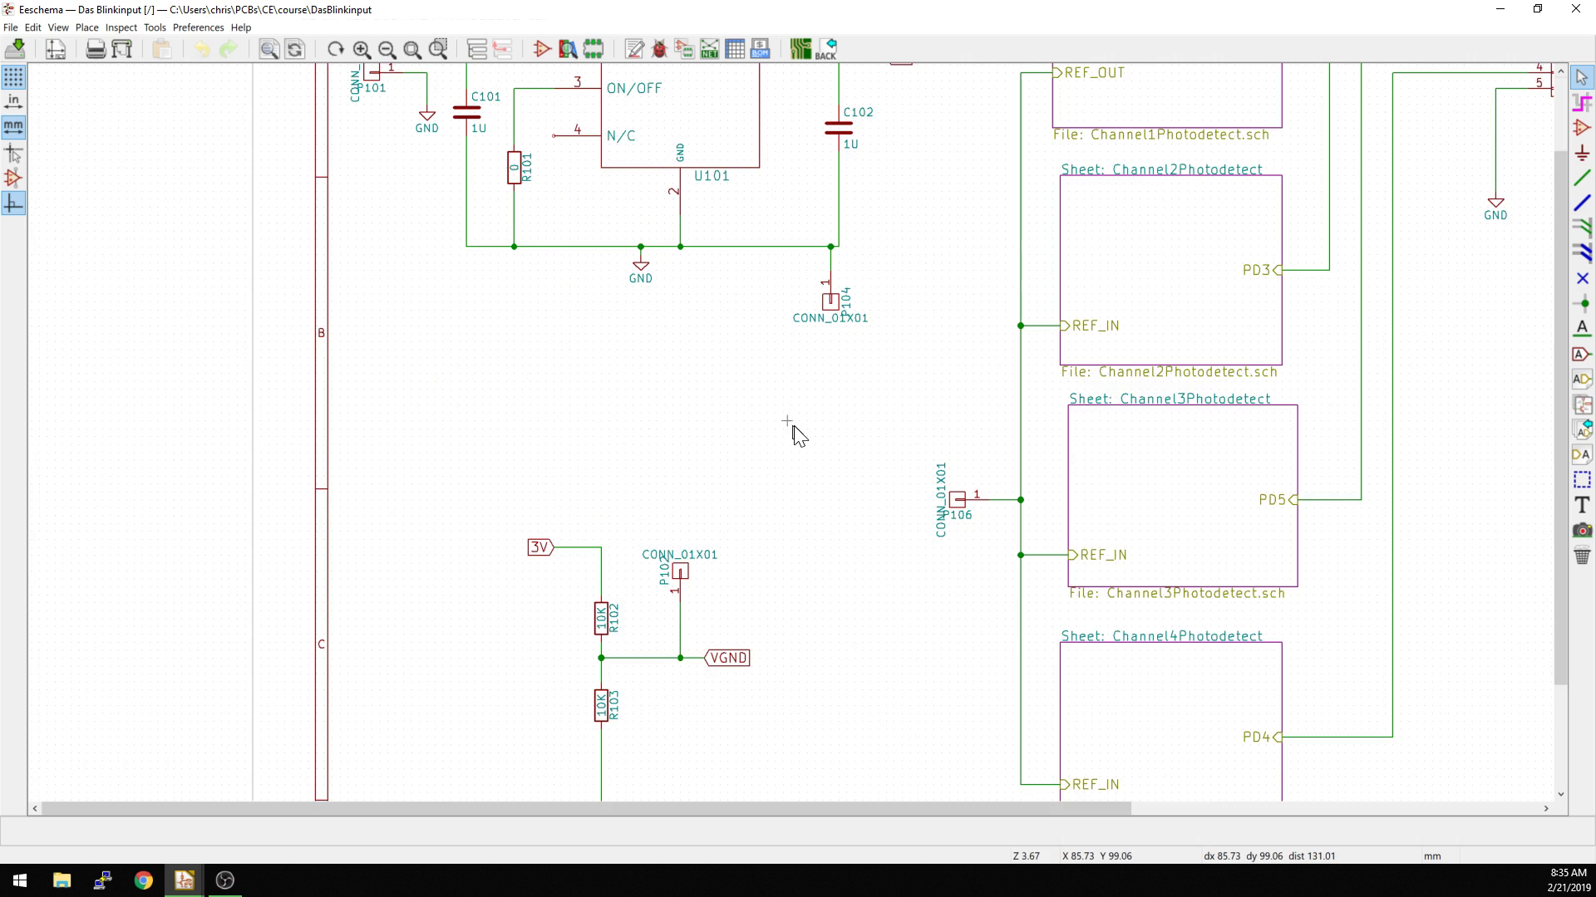
scroll(798, 431, down, 4)
scroll(748, 532, up, 3)
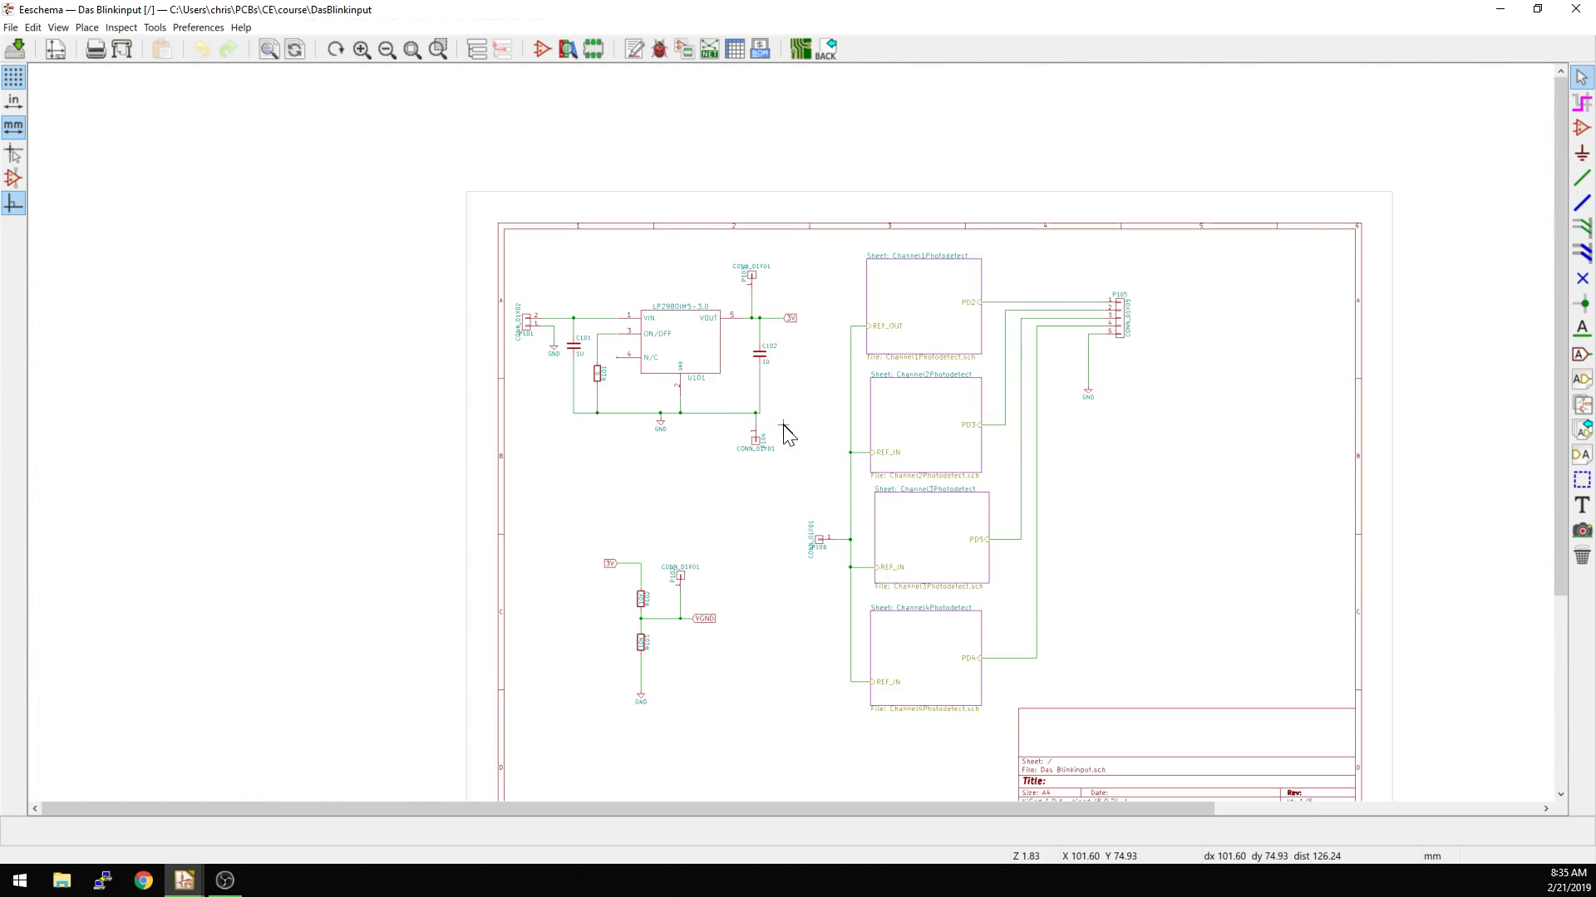
scroll(765, 497, up, 2)
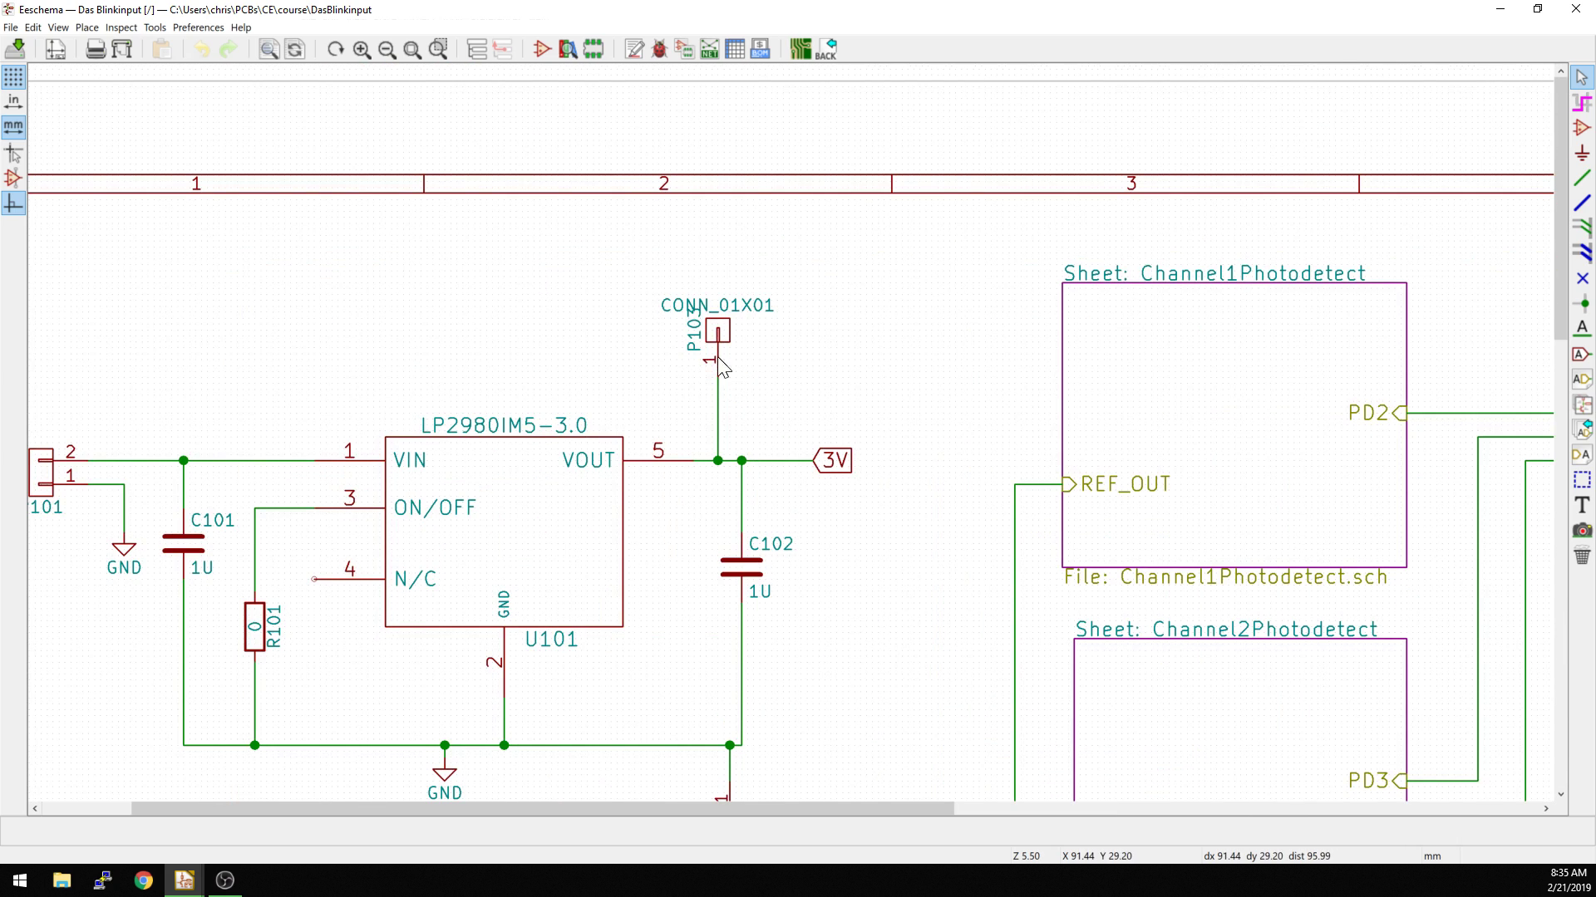
scroll(713, 314, up, 3)
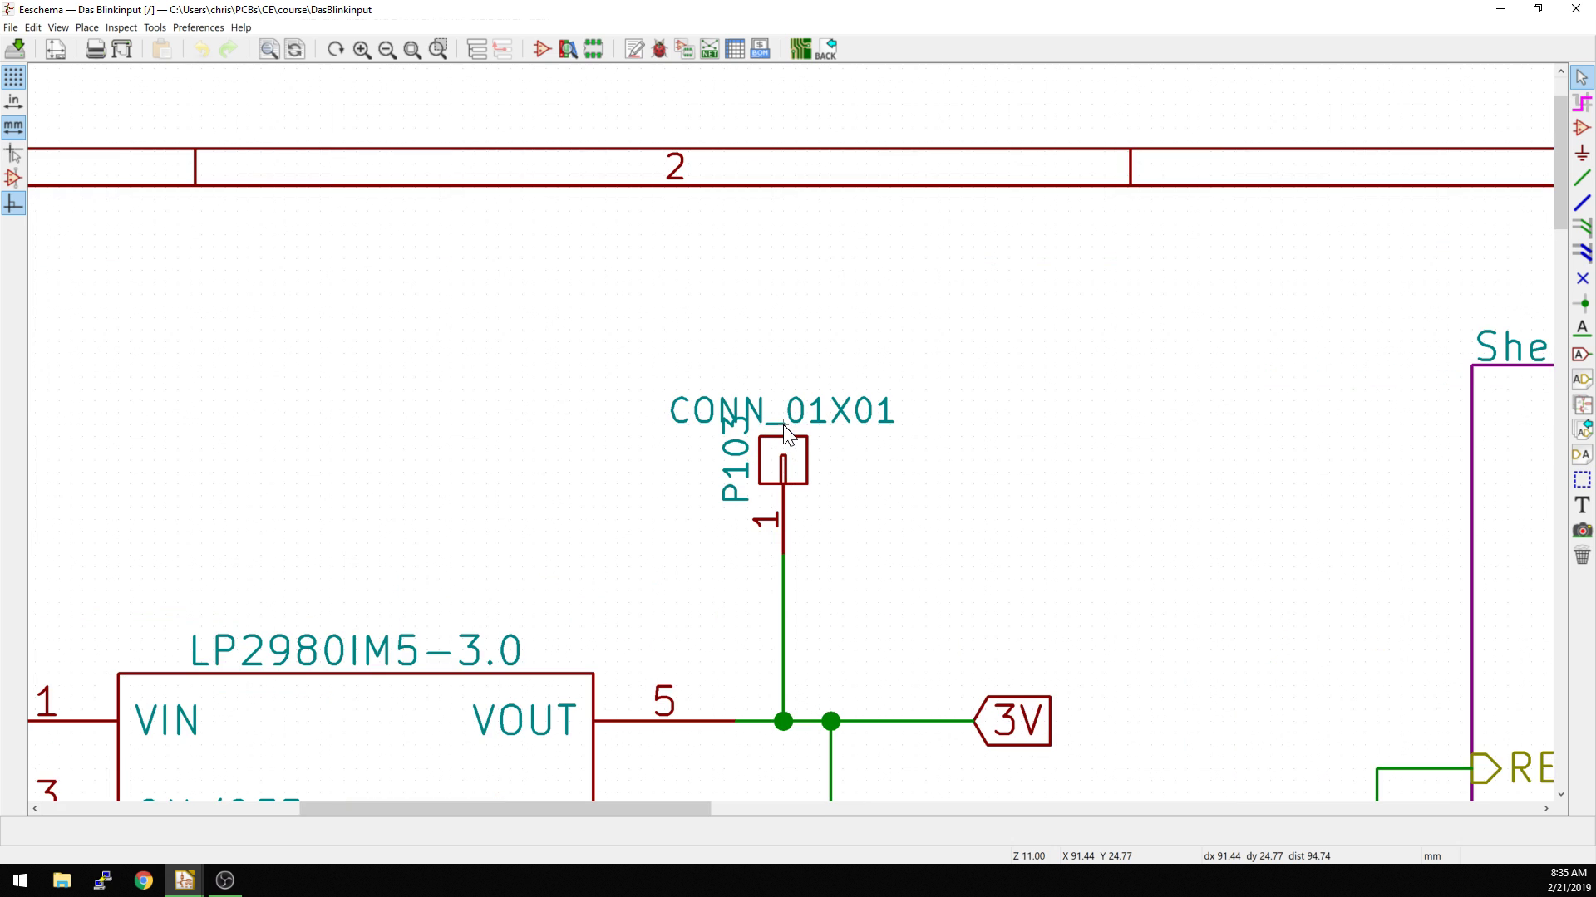
double_click(786, 471)
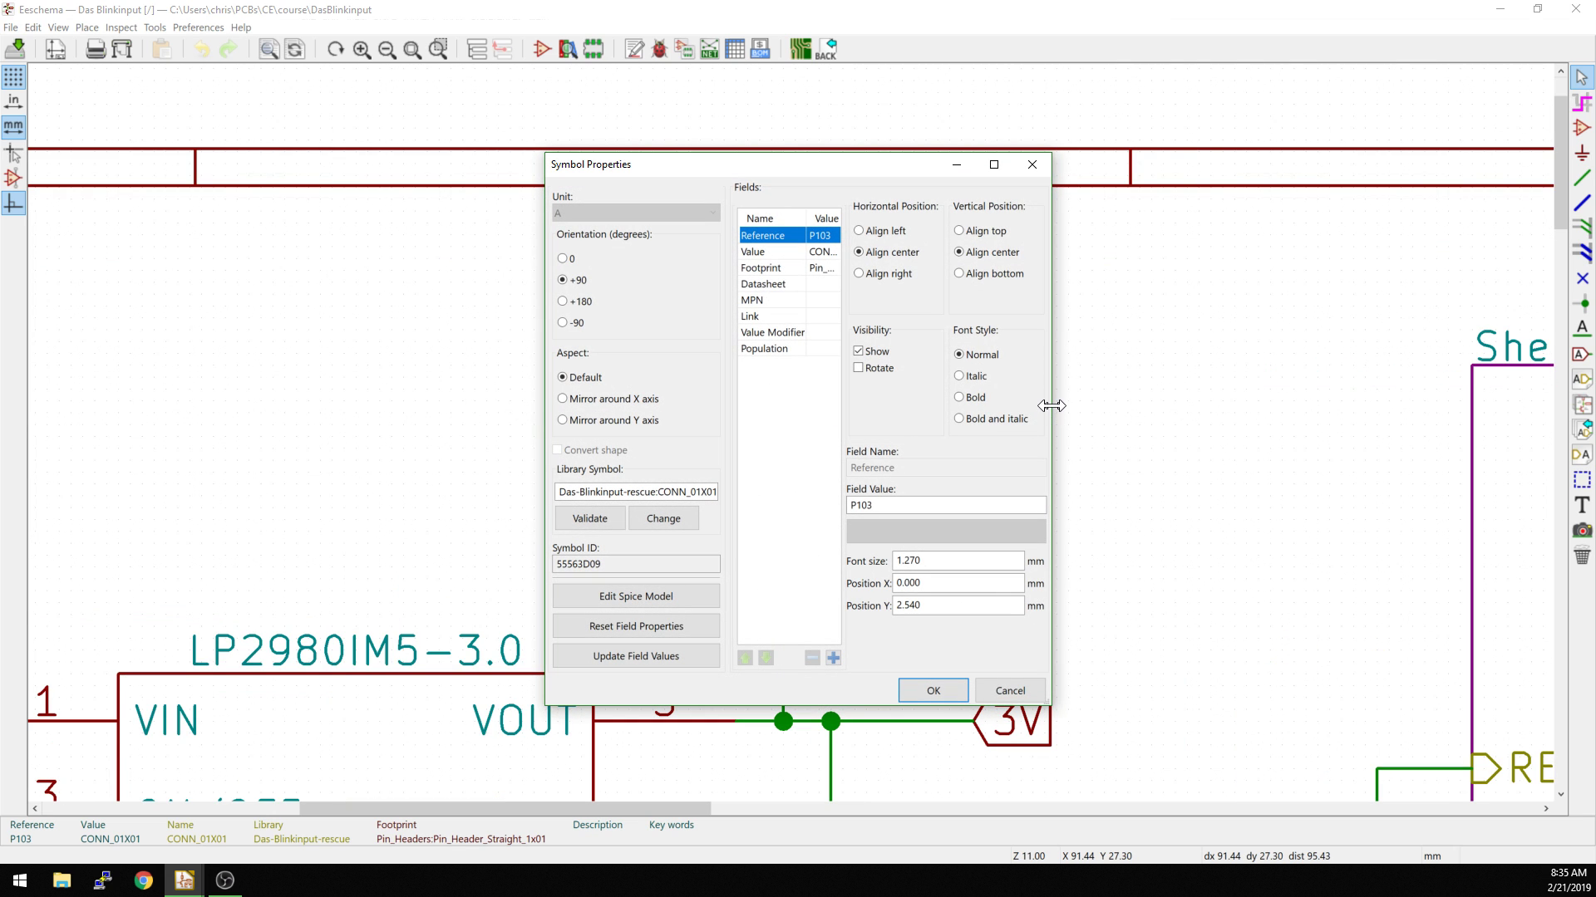
drag(1052, 406, 1257, 419)
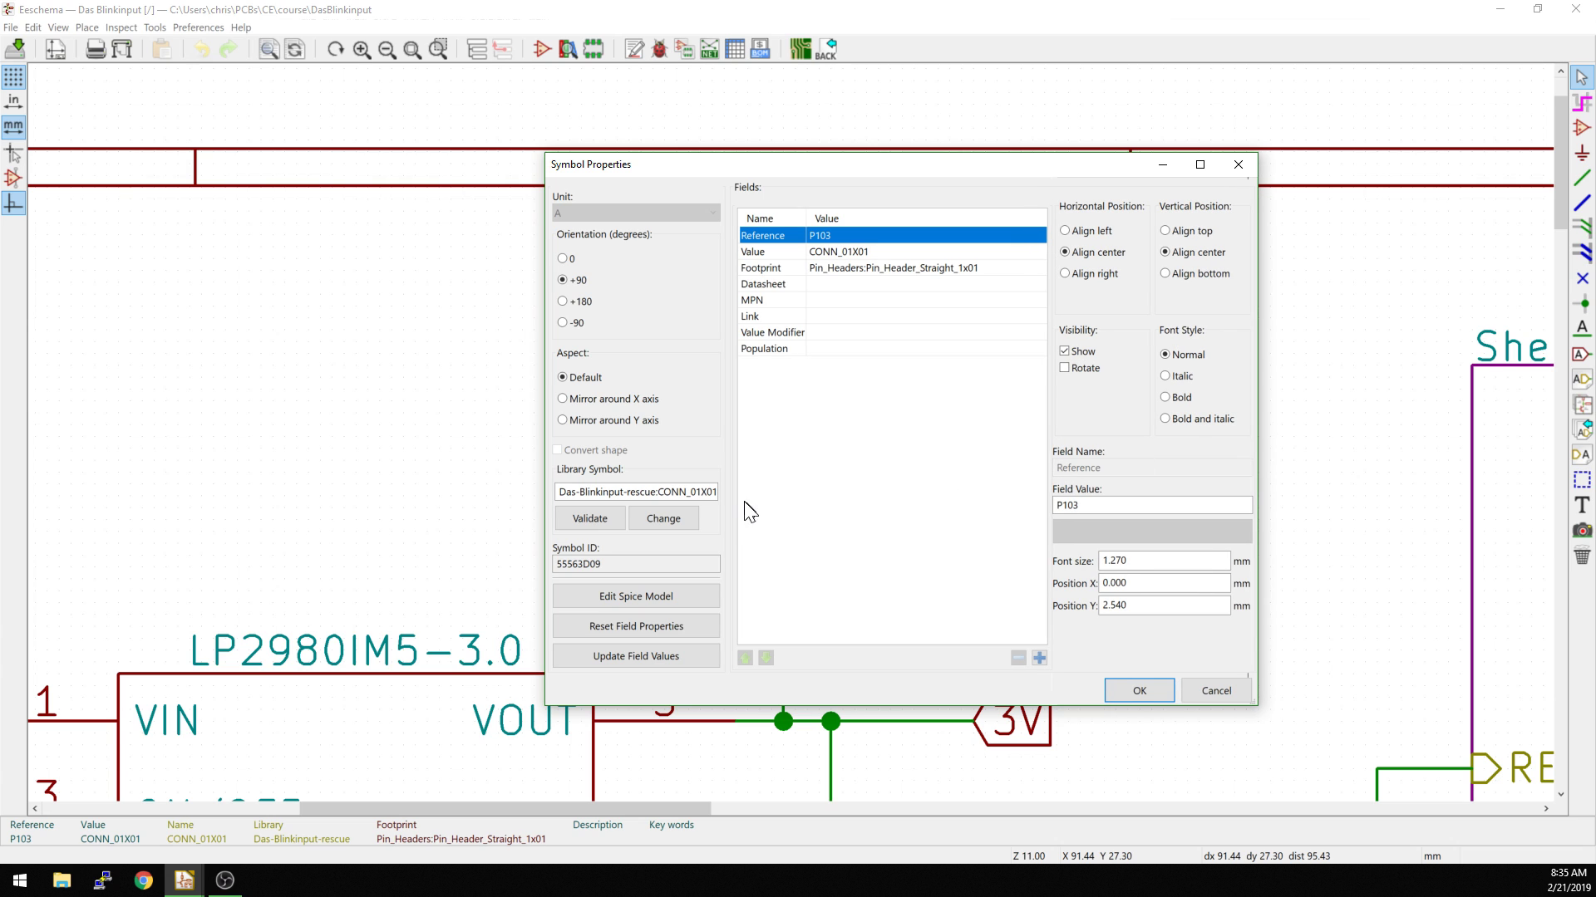
click(656, 491)
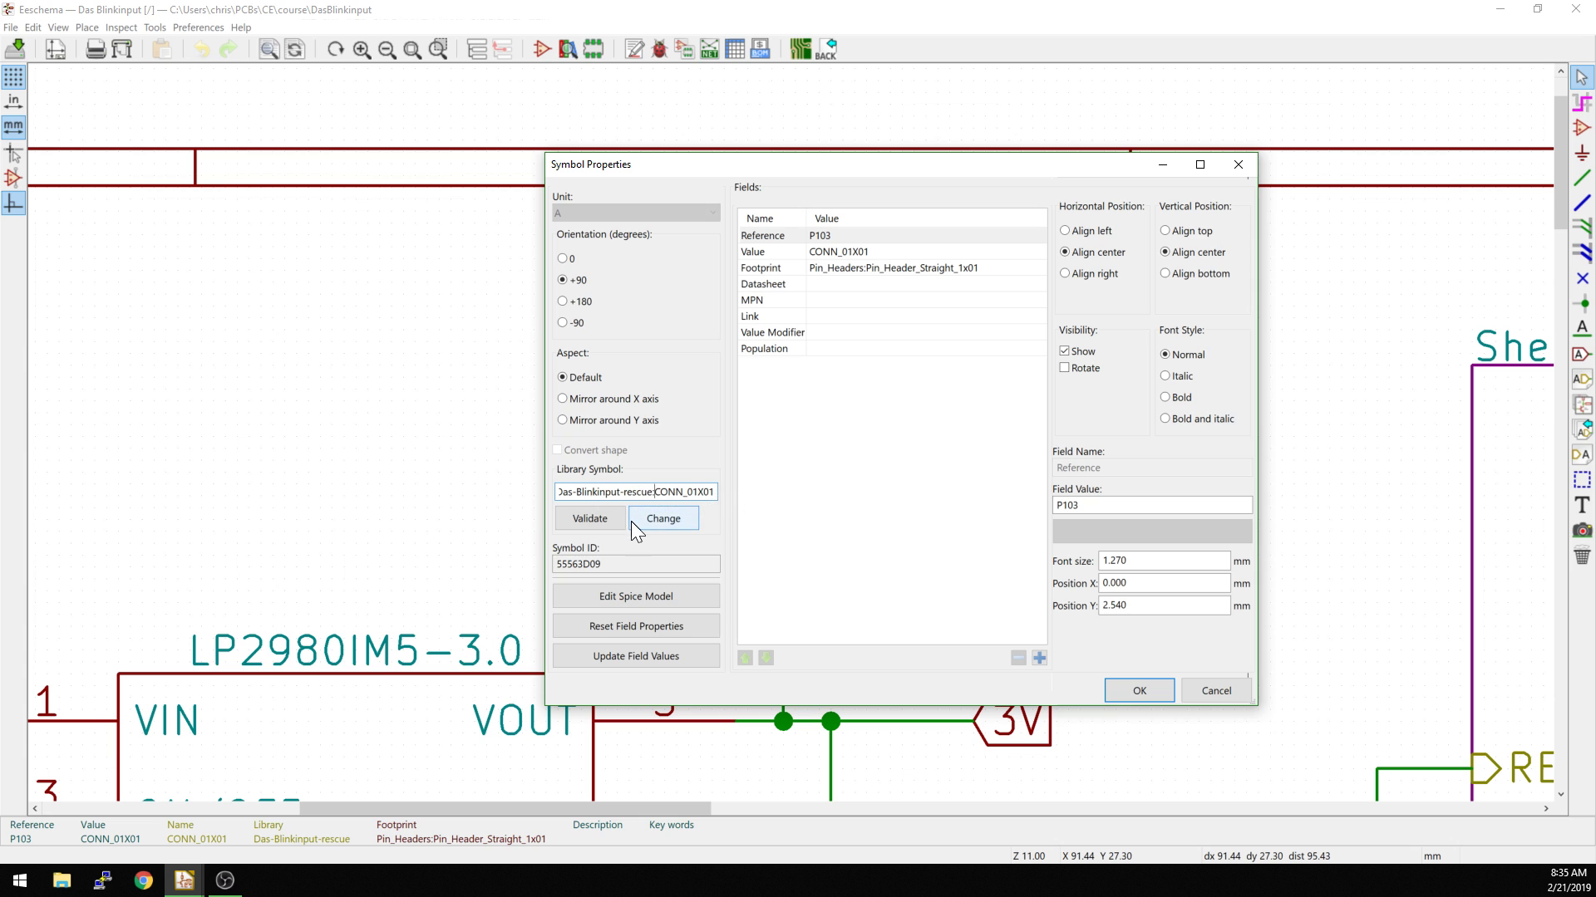
key(Escape)
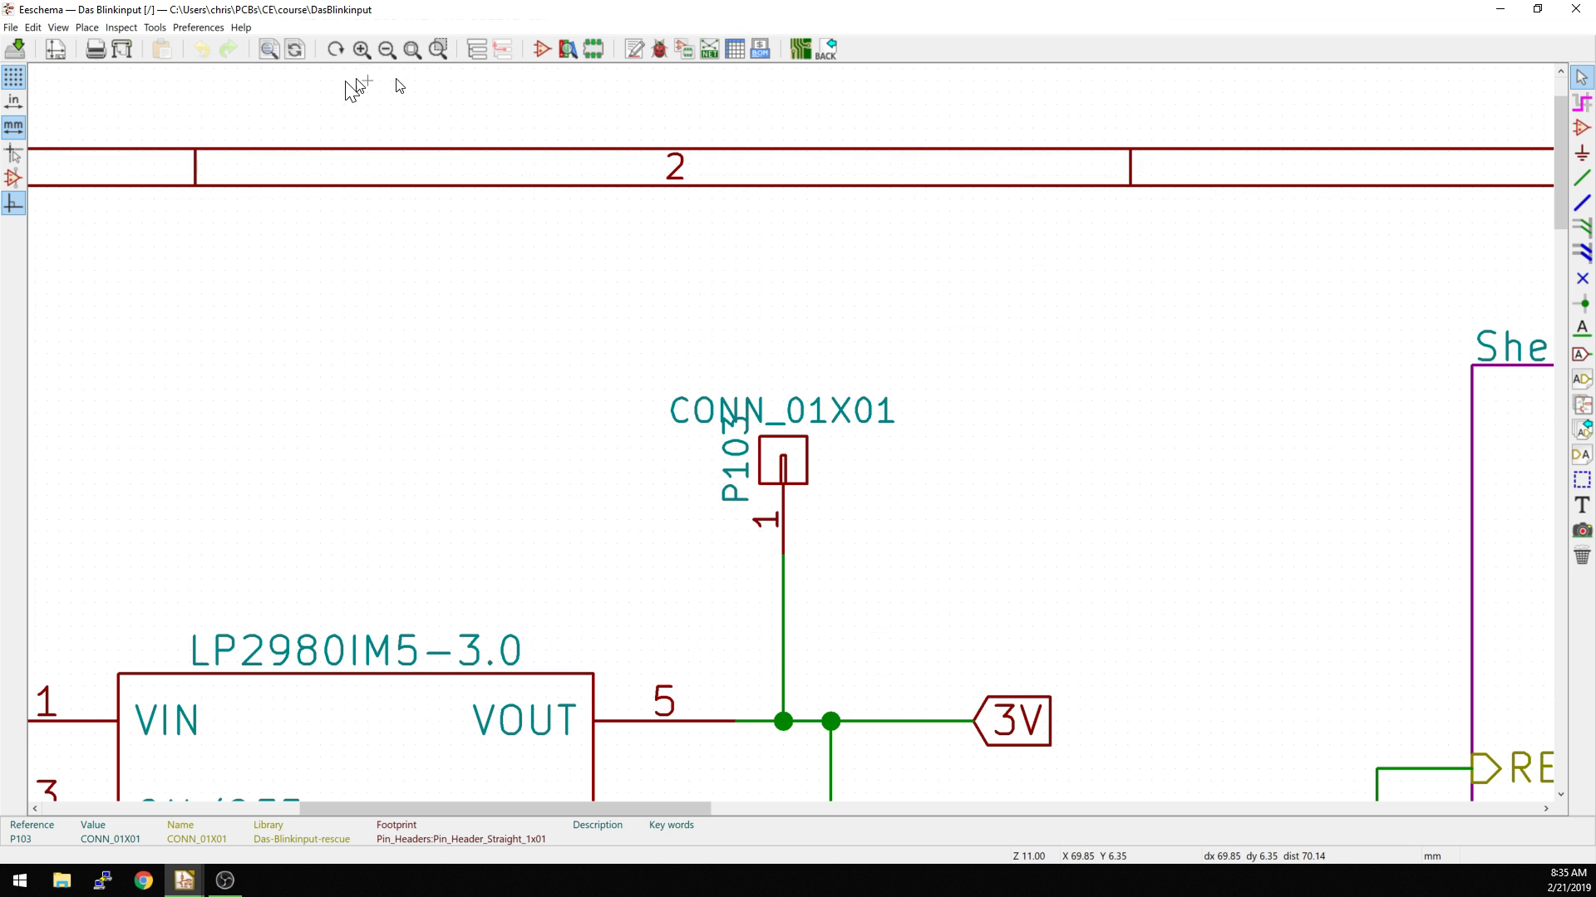
Step: Open the symbol library browser with widened lists and view LM324, LM324AN and Photodiode in the DasBlinkinput library
click(571, 53)
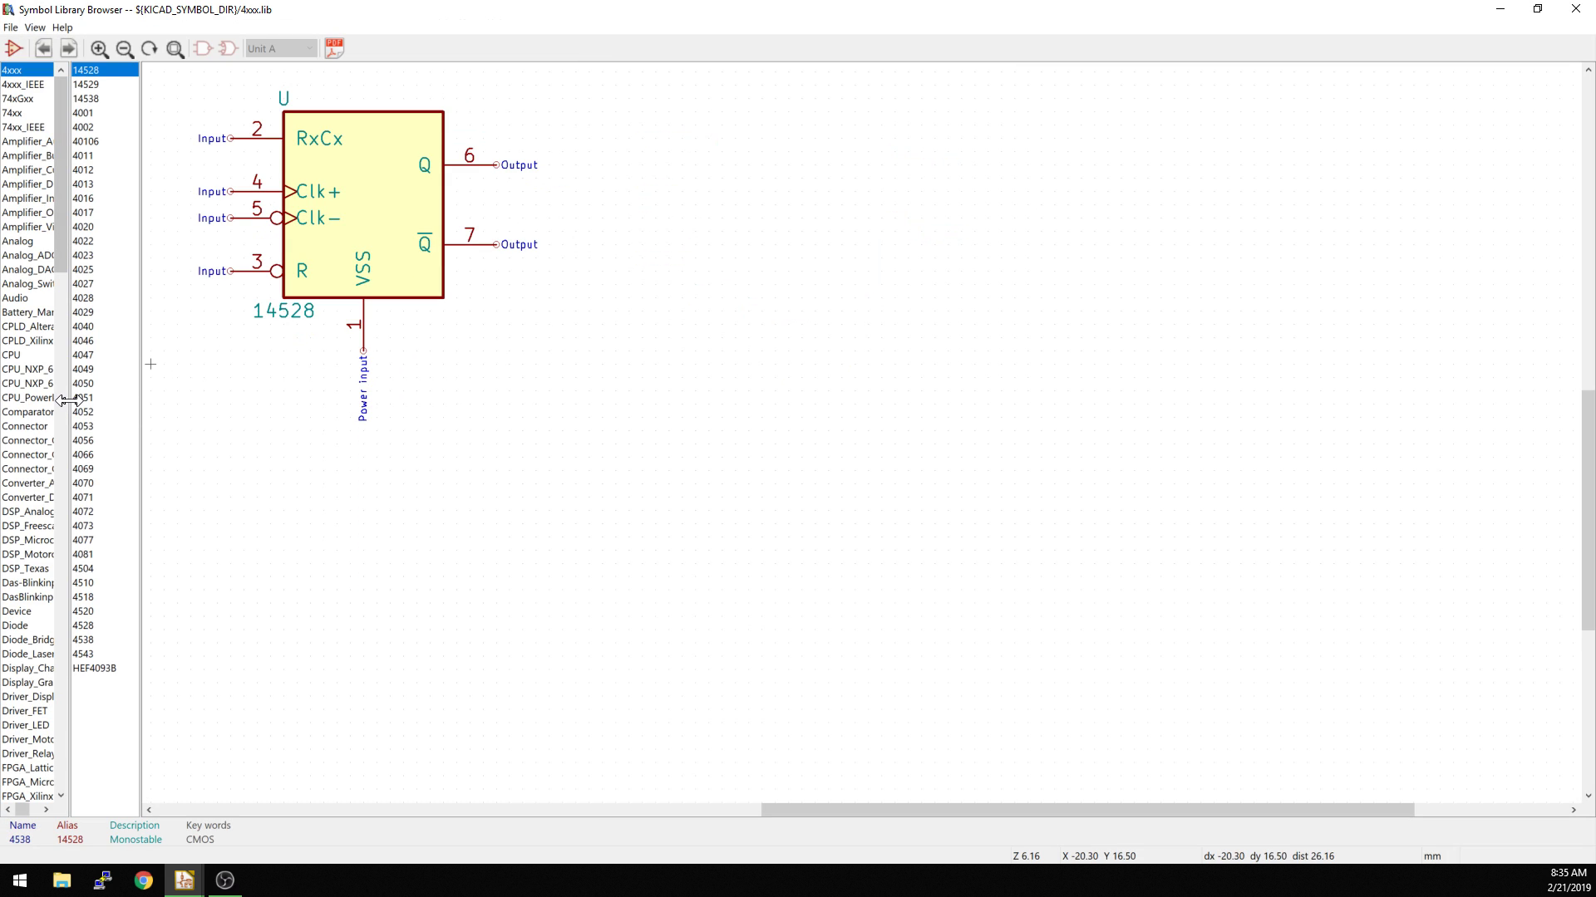
drag(70, 400, 472, 436)
drag(204, 262, 193, 213)
click(43, 597)
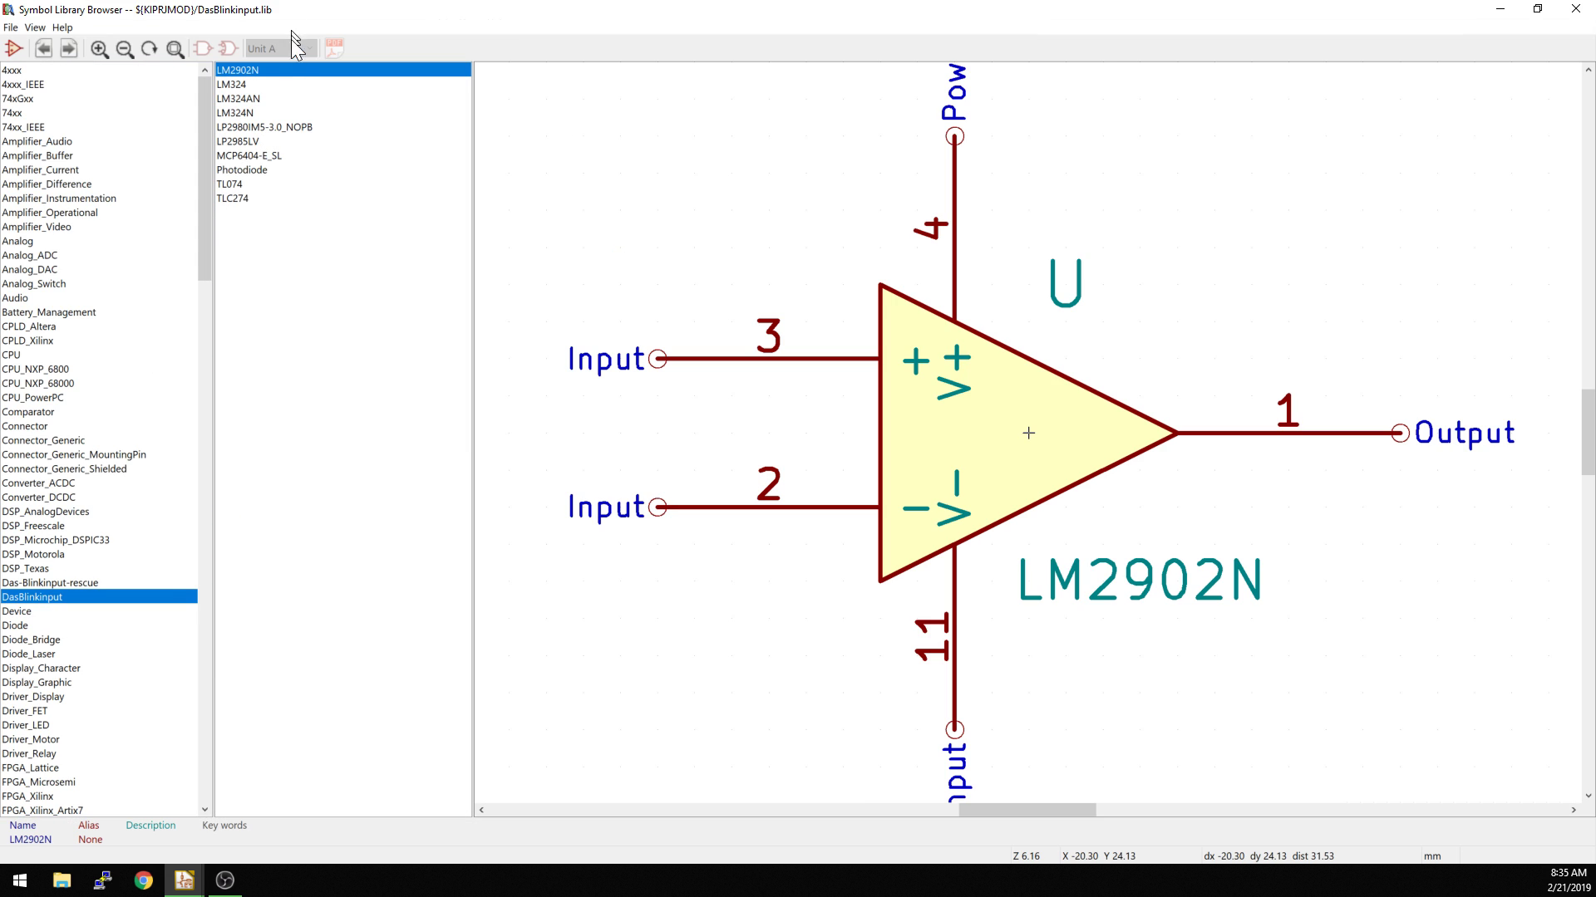
click(276, 82)
click(273, 97)
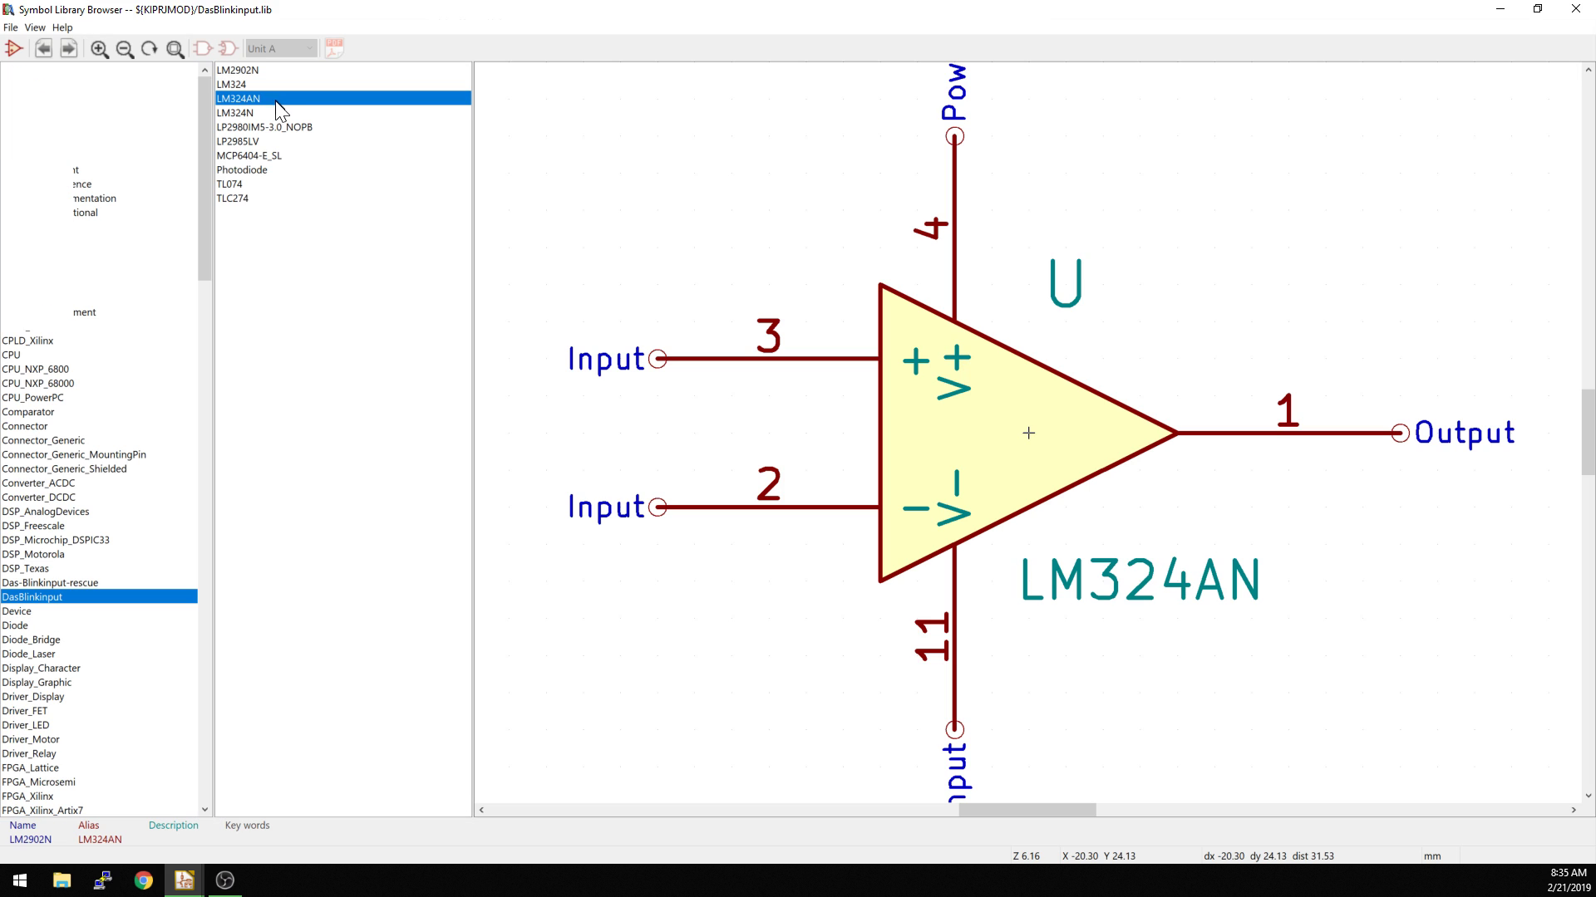
click(240, 169)
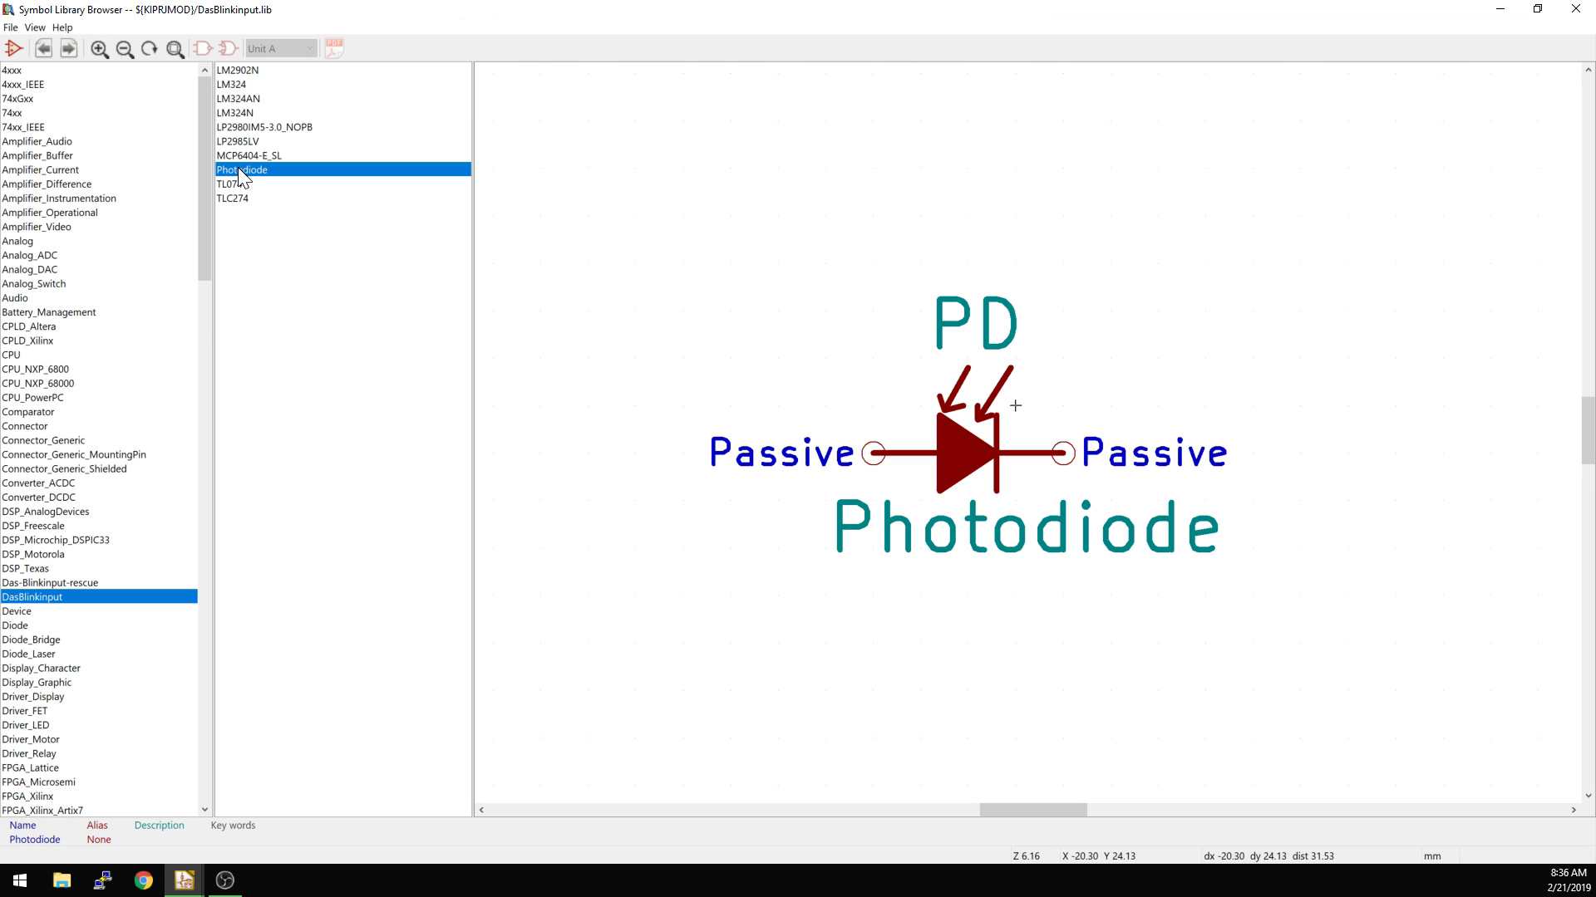
Step: Compare the rescue library's CONN_01X01 with Connector_Generic's Conn_01x01, and close the symbol library browser
click(64, 583)
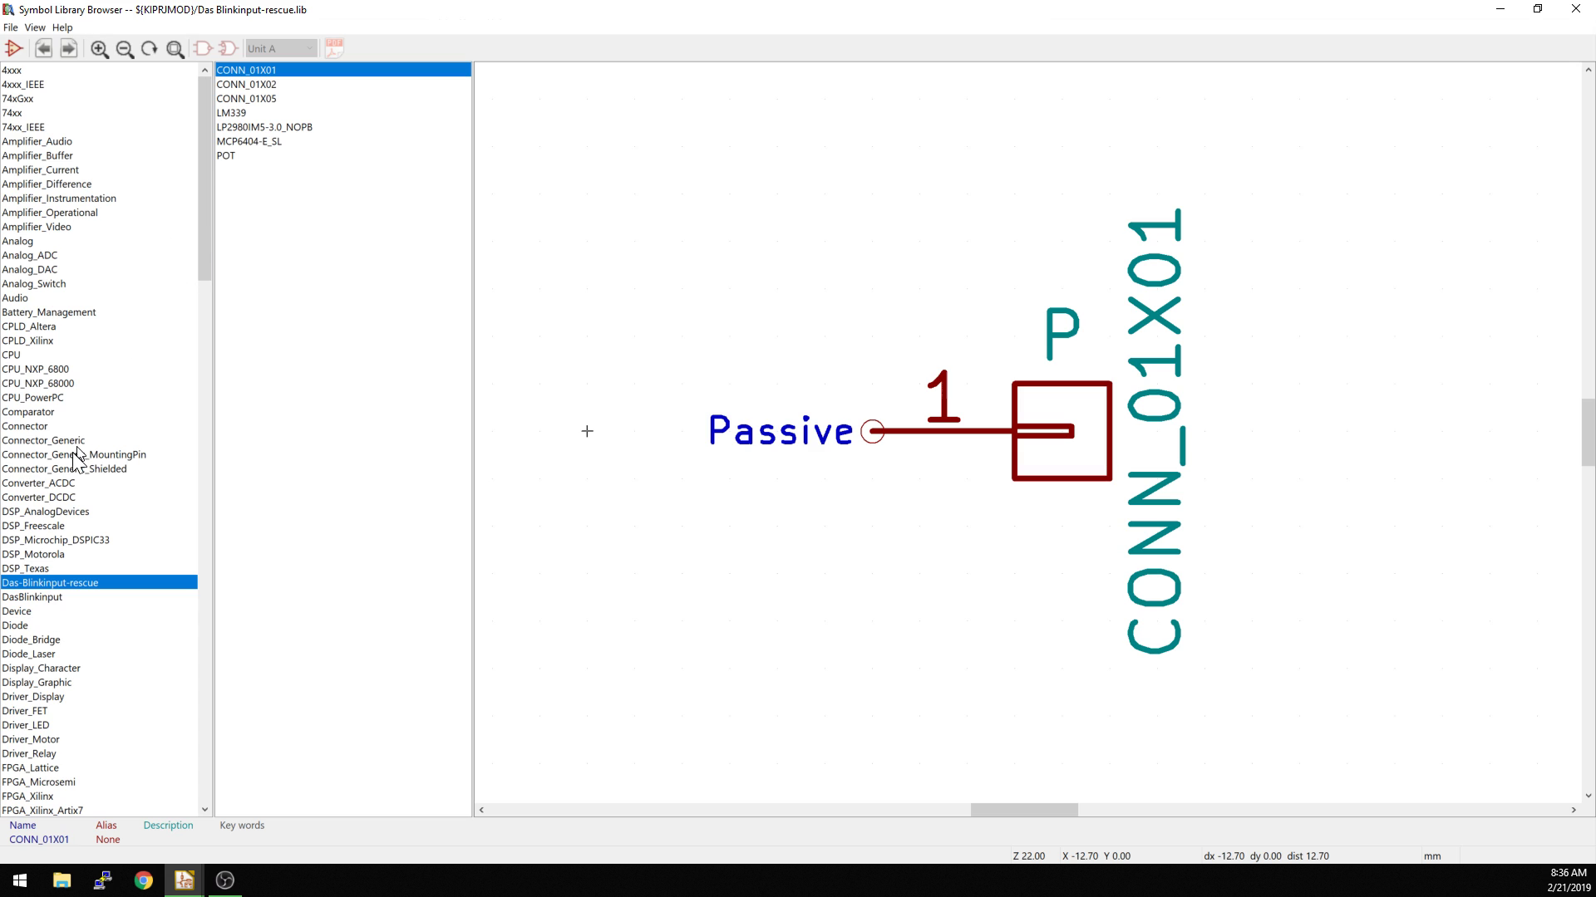
click(64, 443)
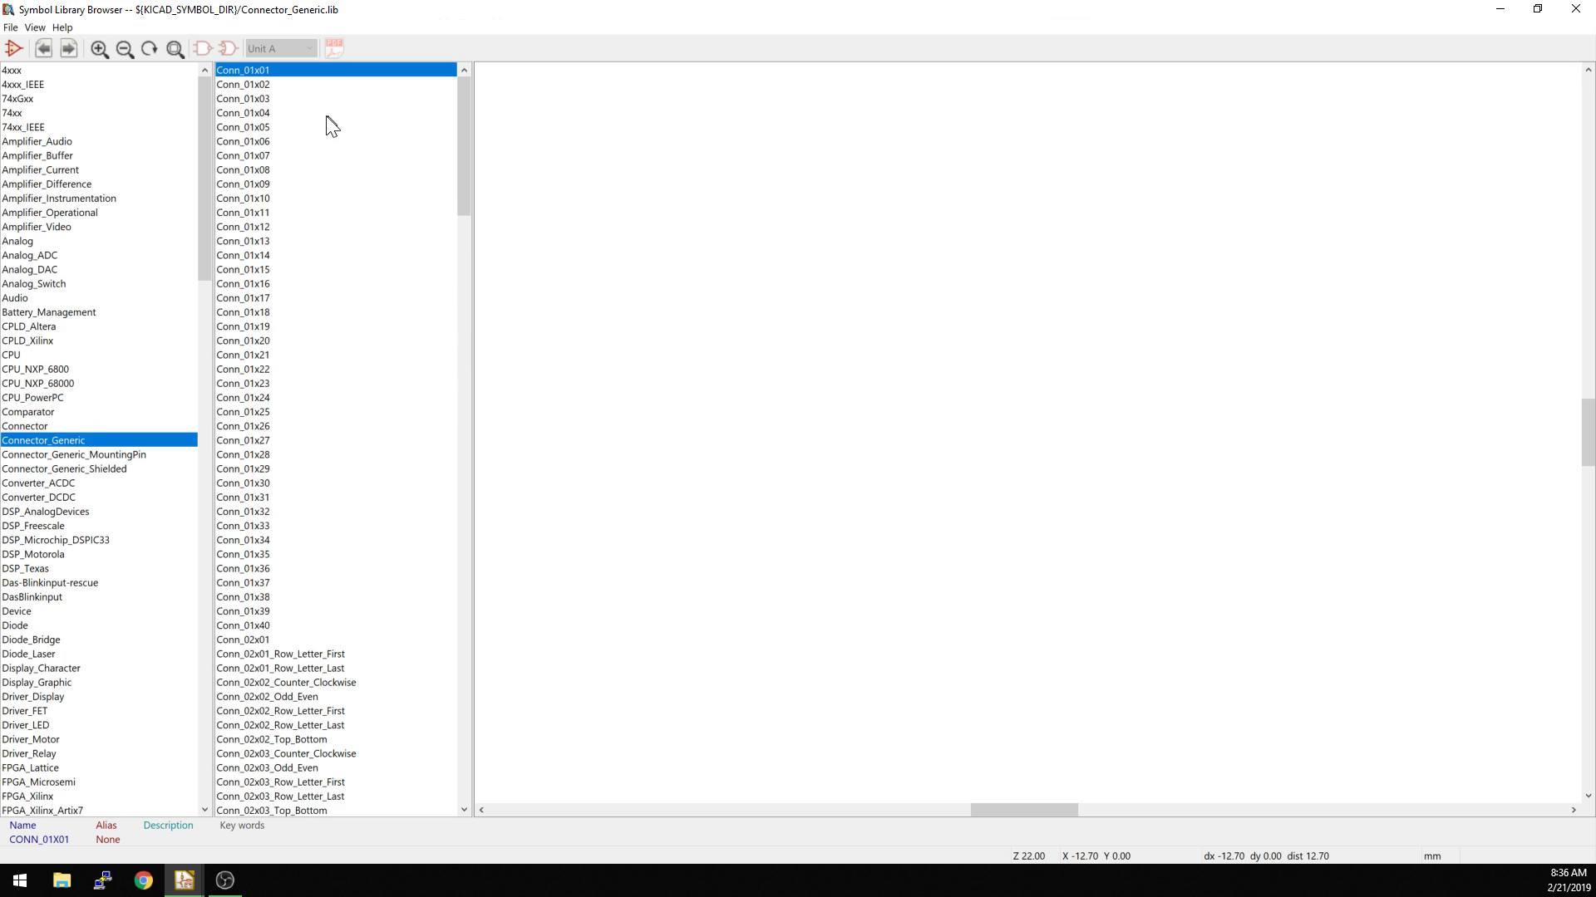
click(244, 78)
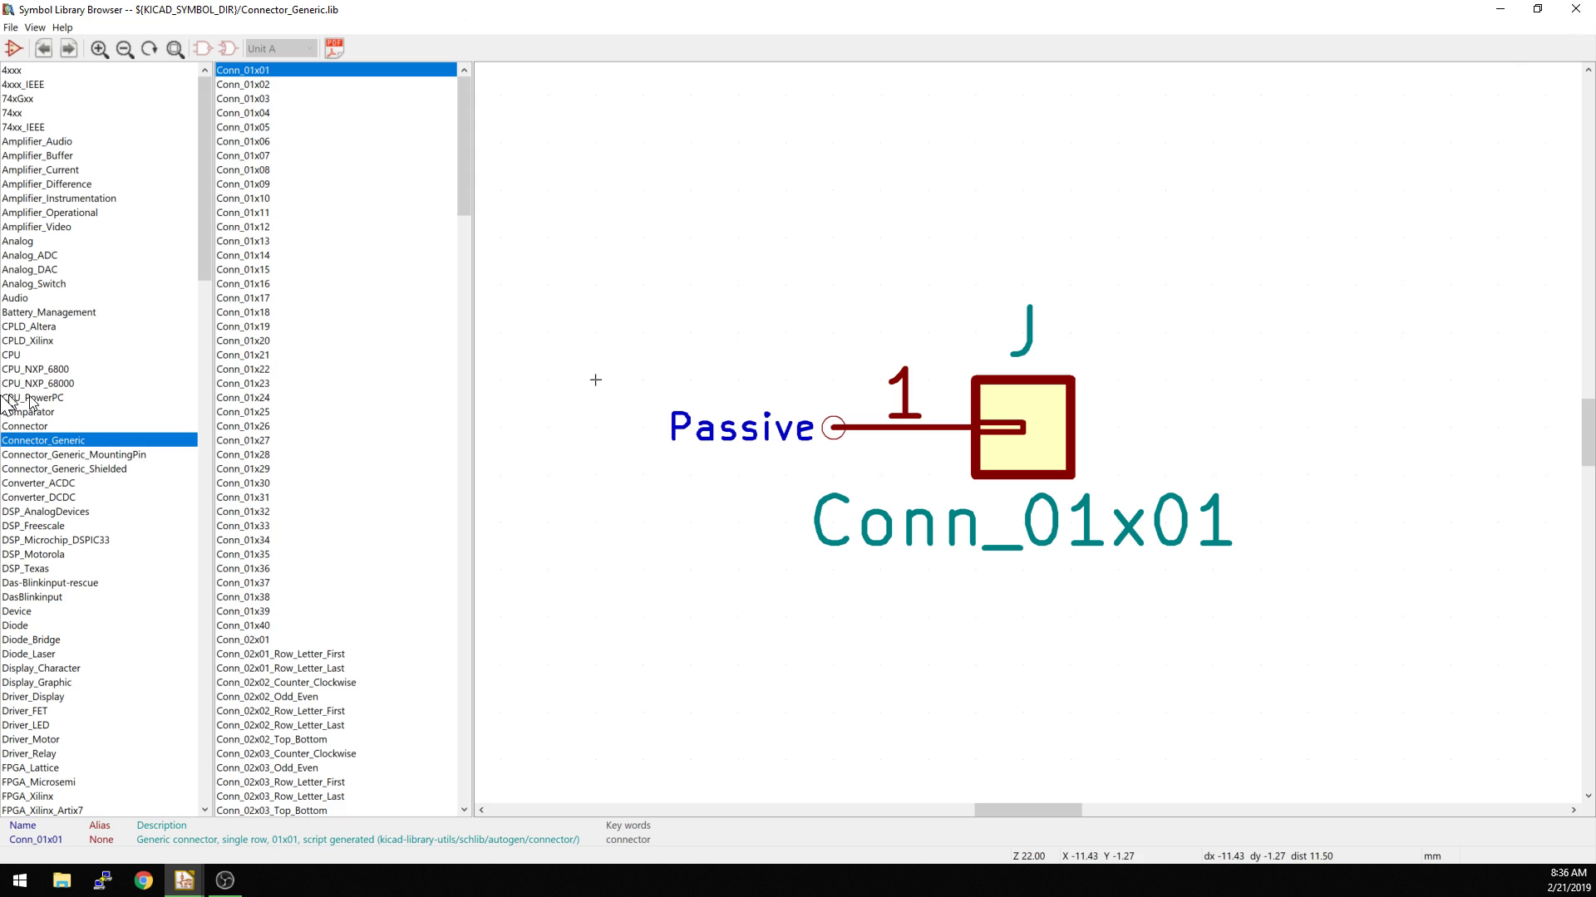
click(1575, 10)
Step: Change connector P103's library symbol to Connector_Generic:Conn_01x01 and apply the symbol properties
scroll(784, 451, up, 3)
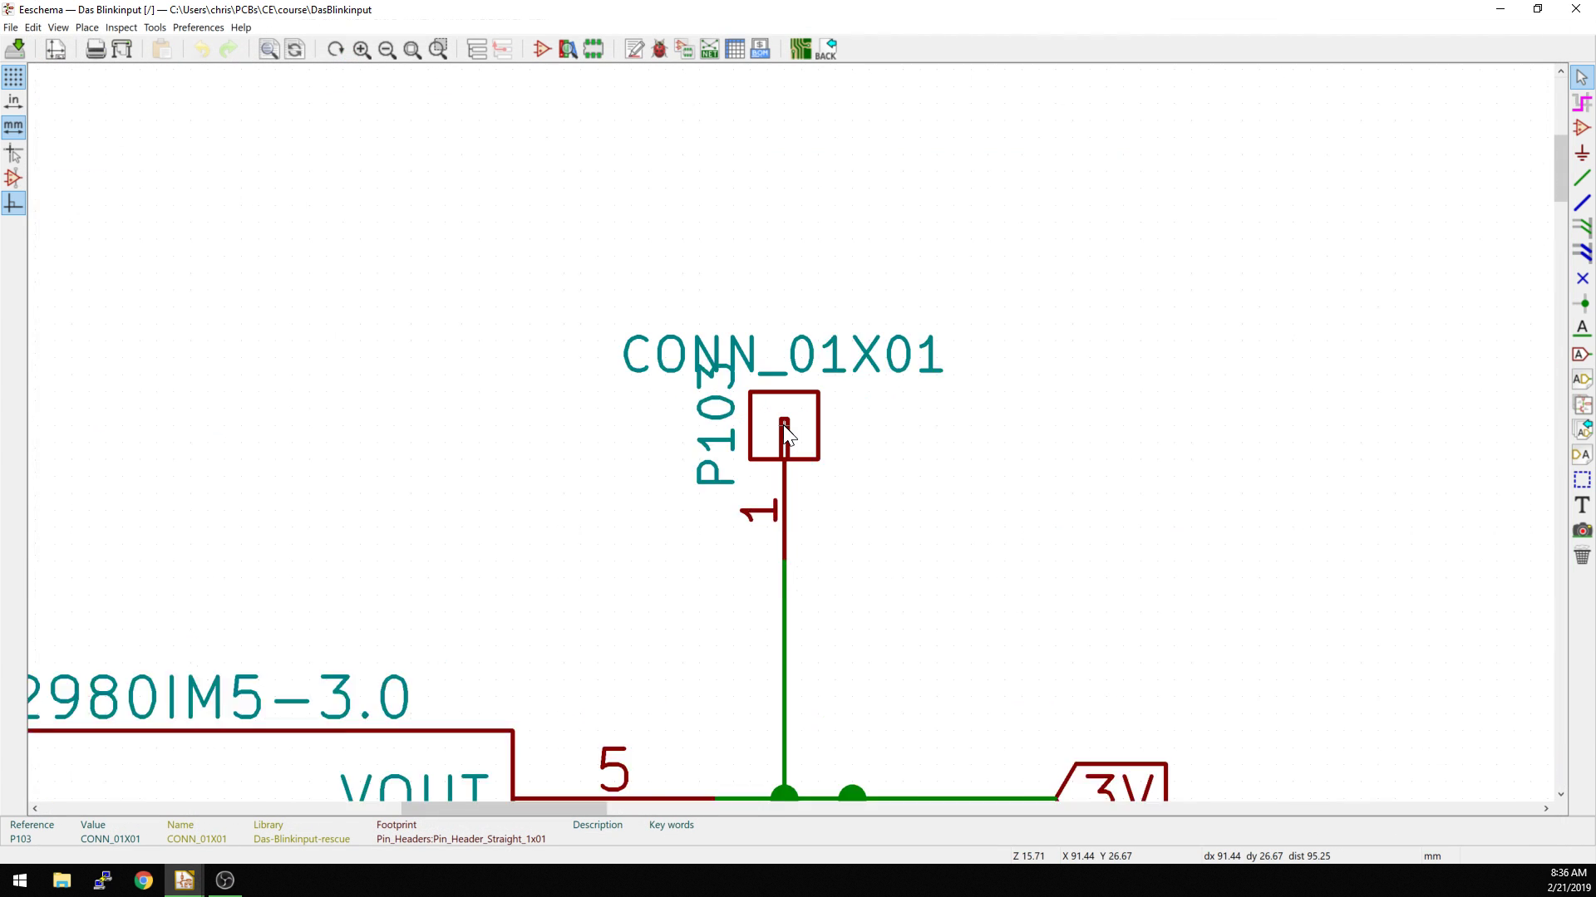
double_click(785, 451)
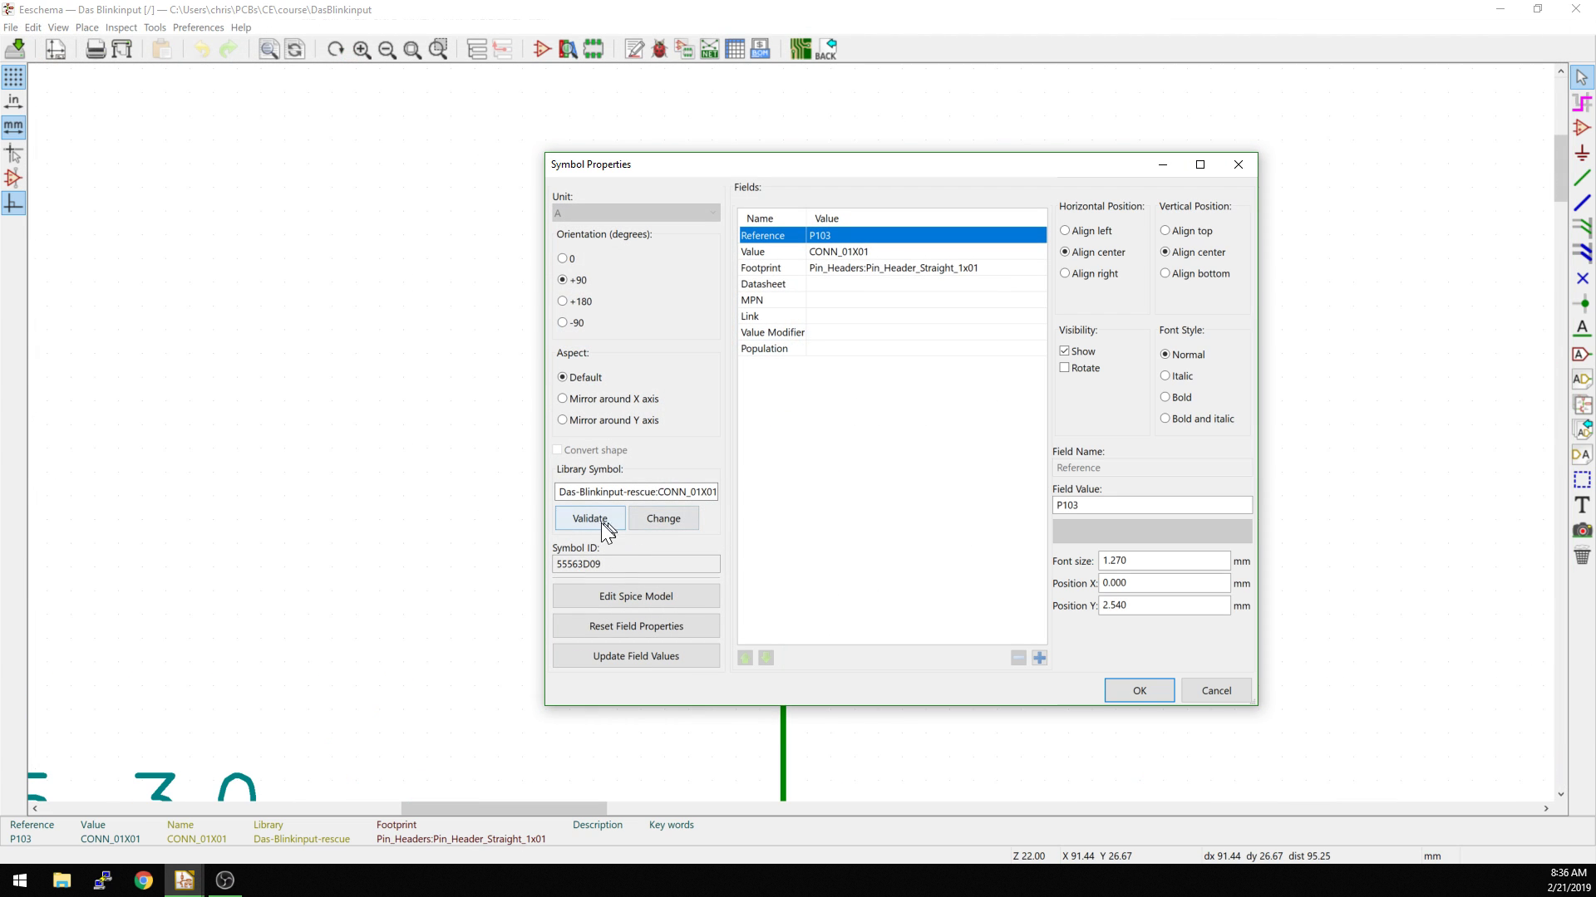
click(658, 519)
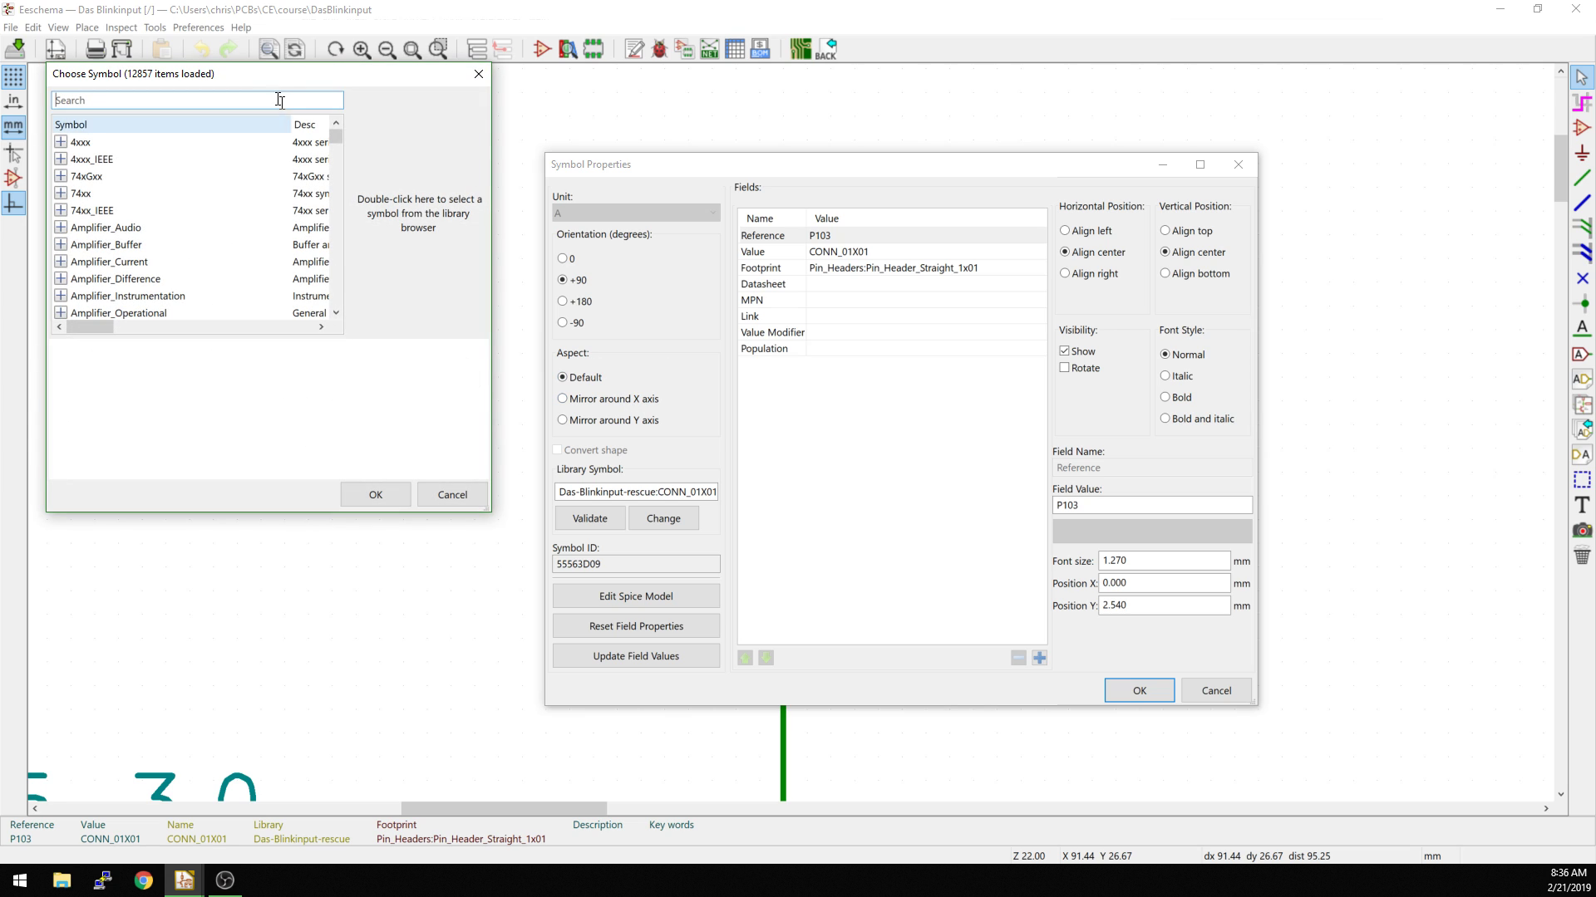
click(217, 102)
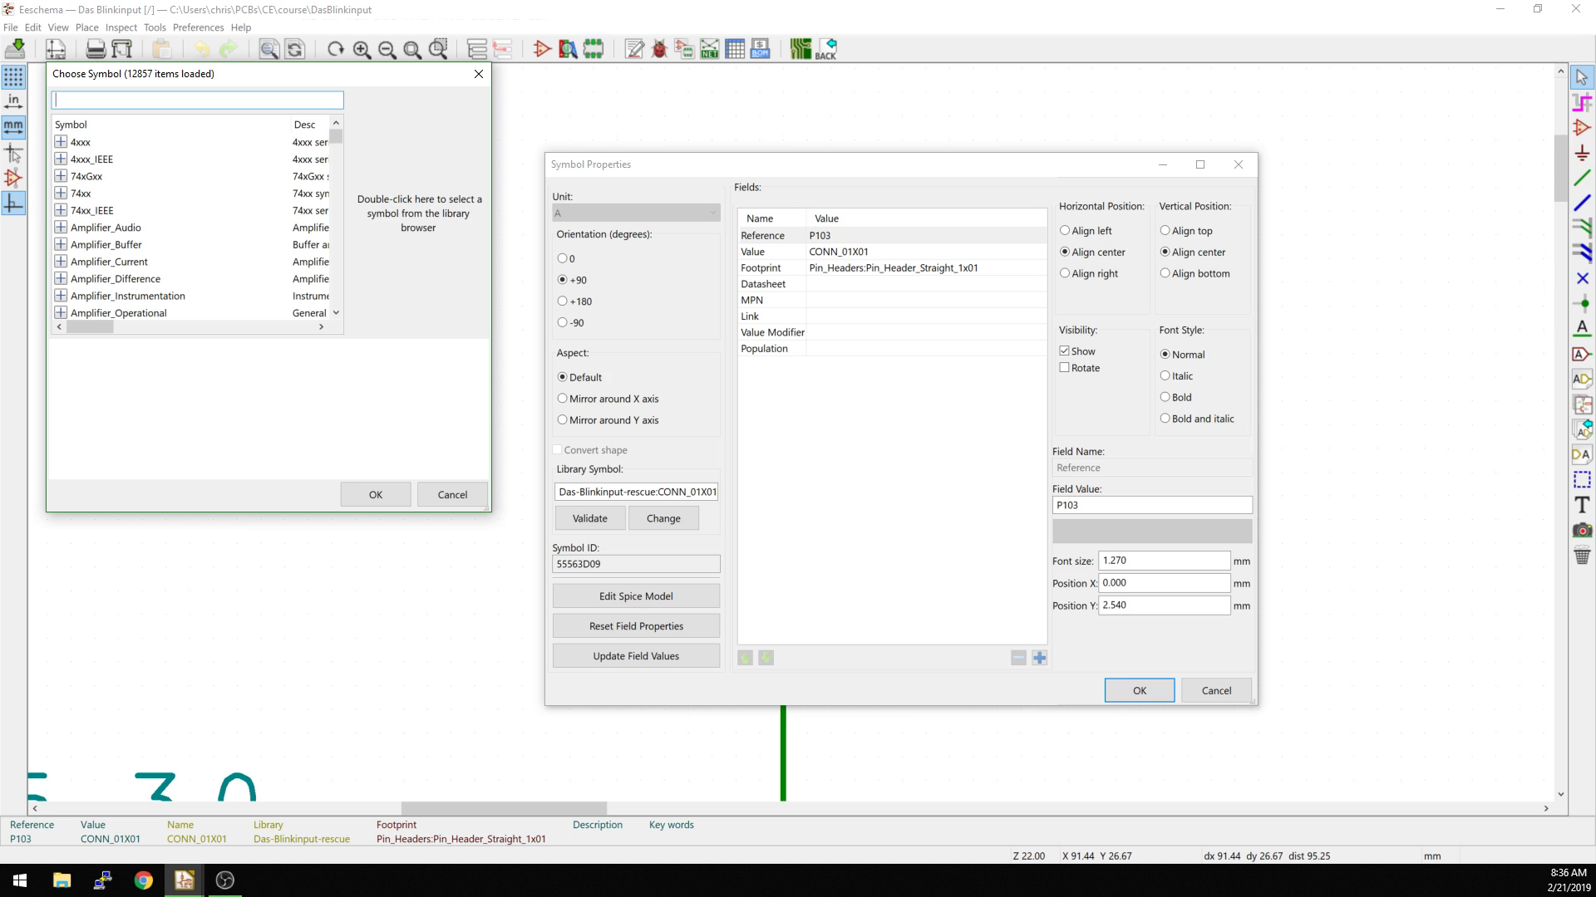
text(co)
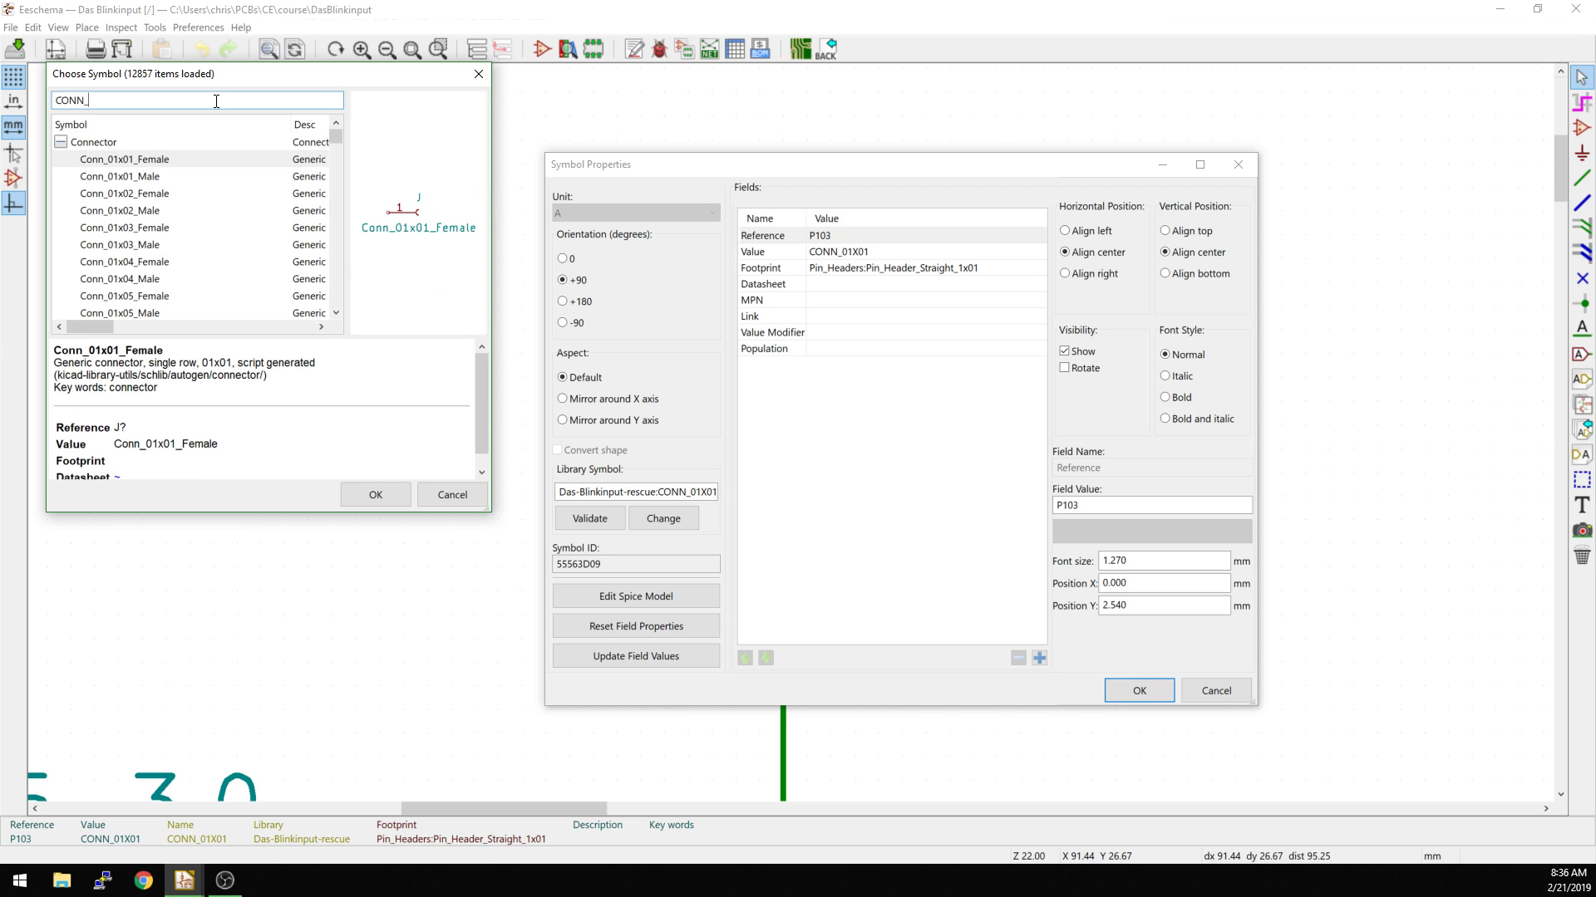
text(NN_01x01)
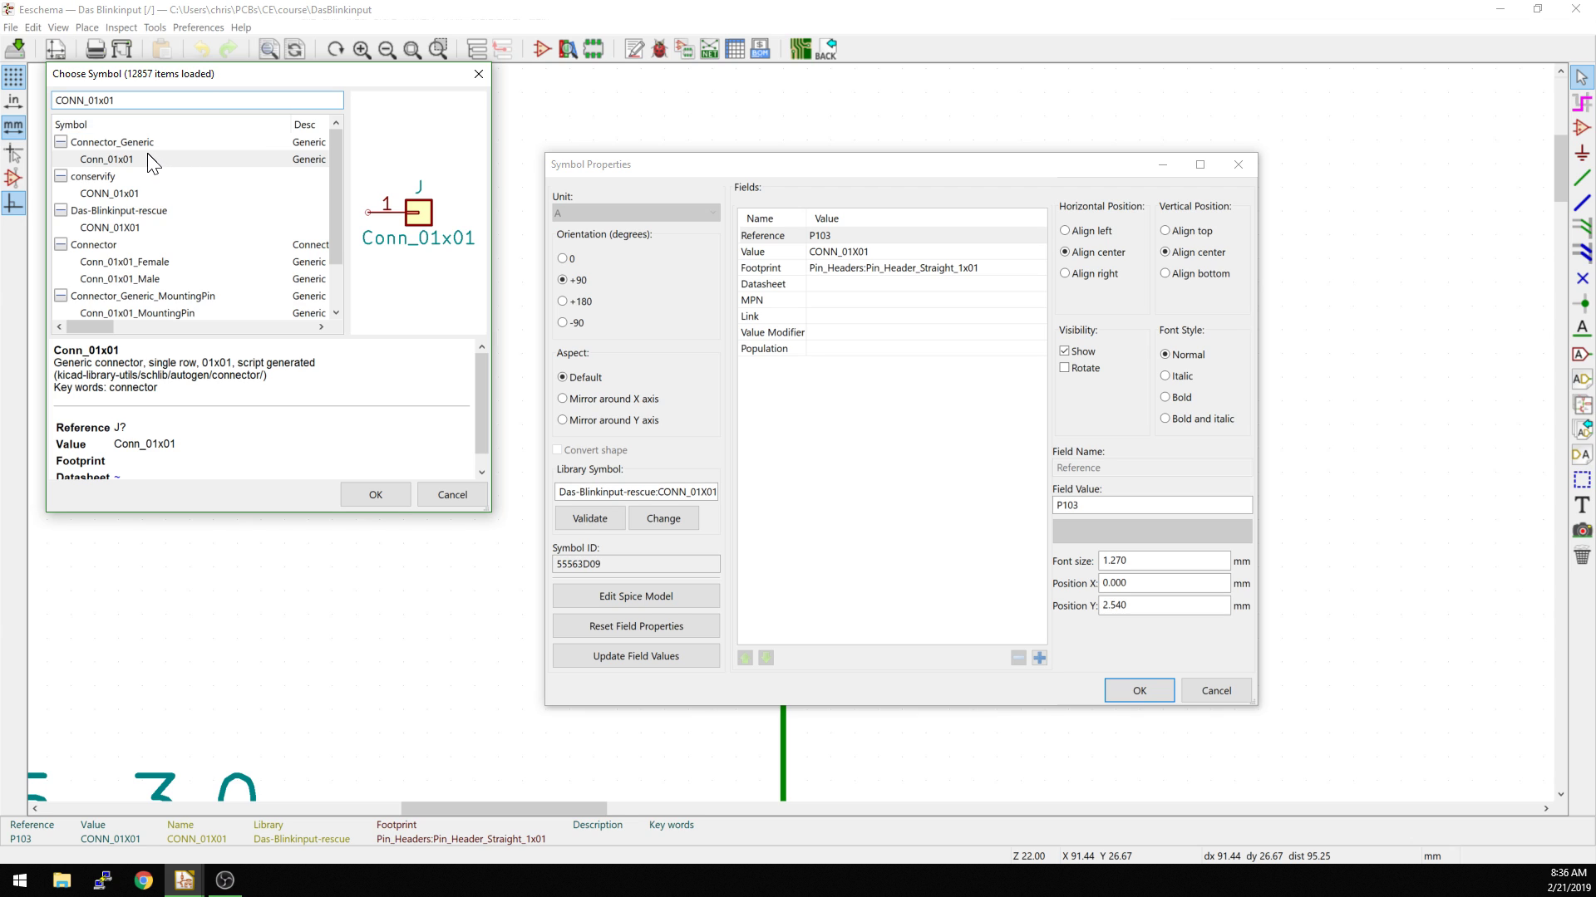
click(147, 158)
click(364, 489)
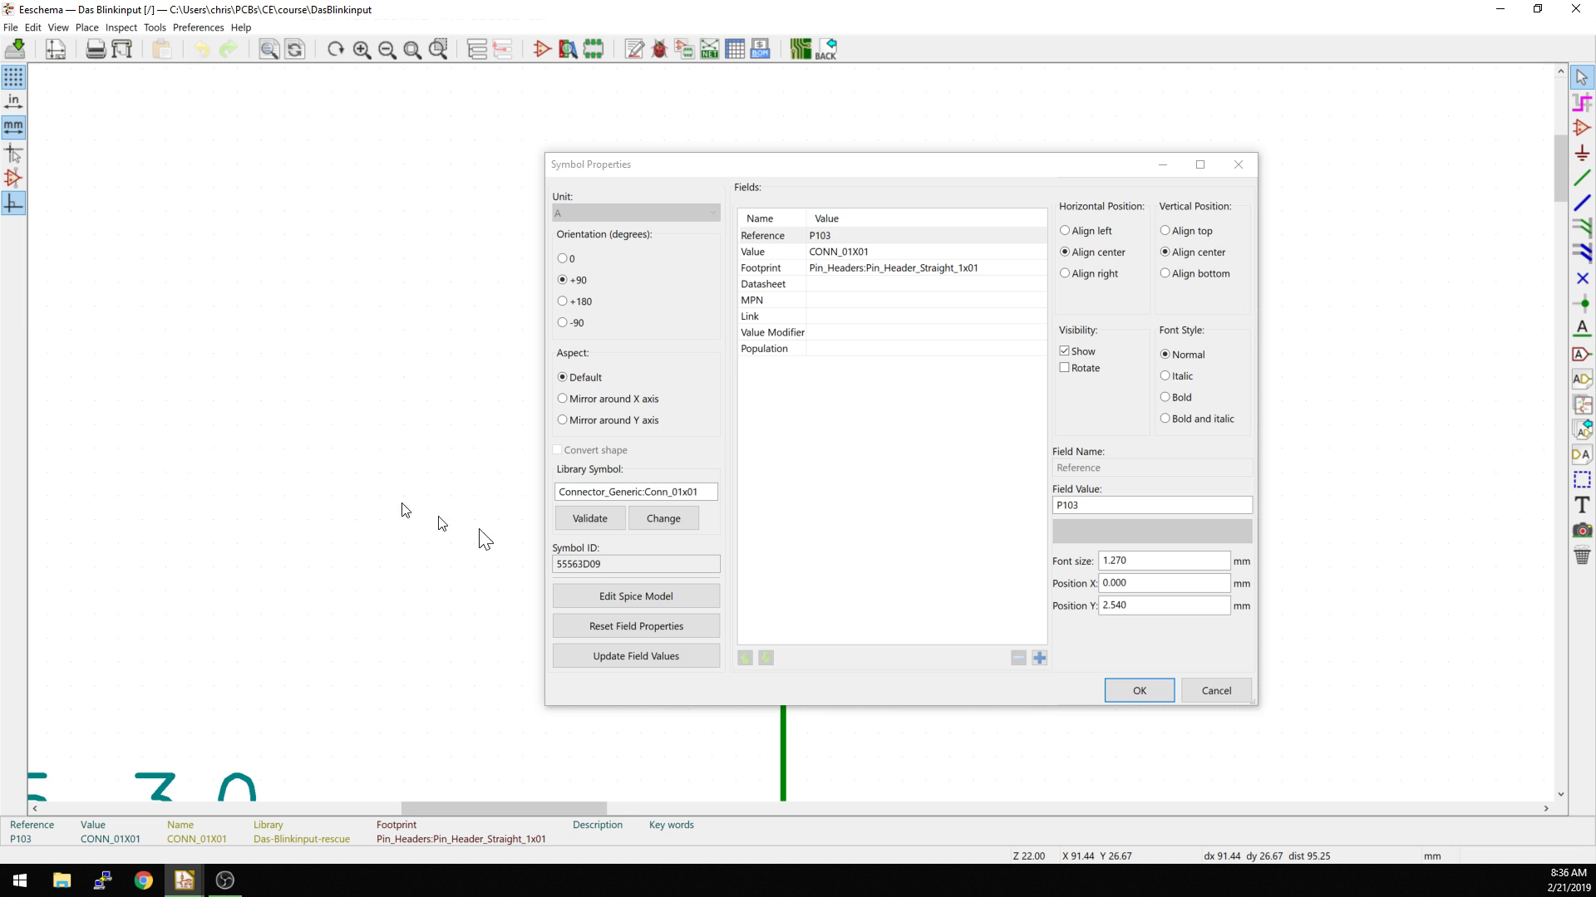
click(1109, 692)
Step: Pick up connector P103 and set it back down on the end of its wire
scroll(625, 431, down, 1)
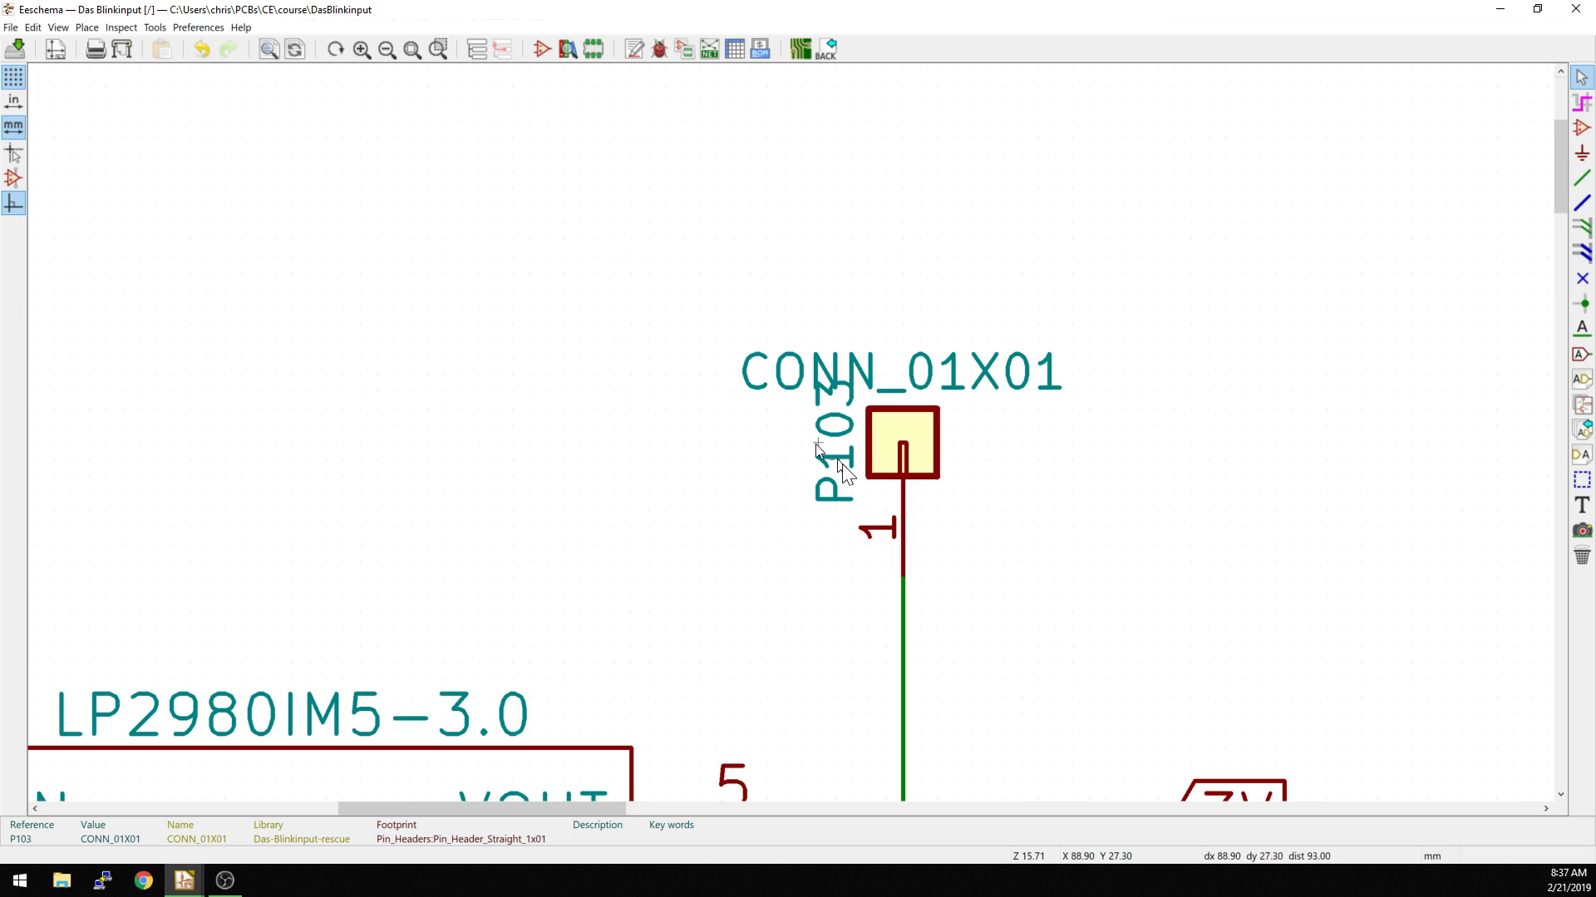
key(m)
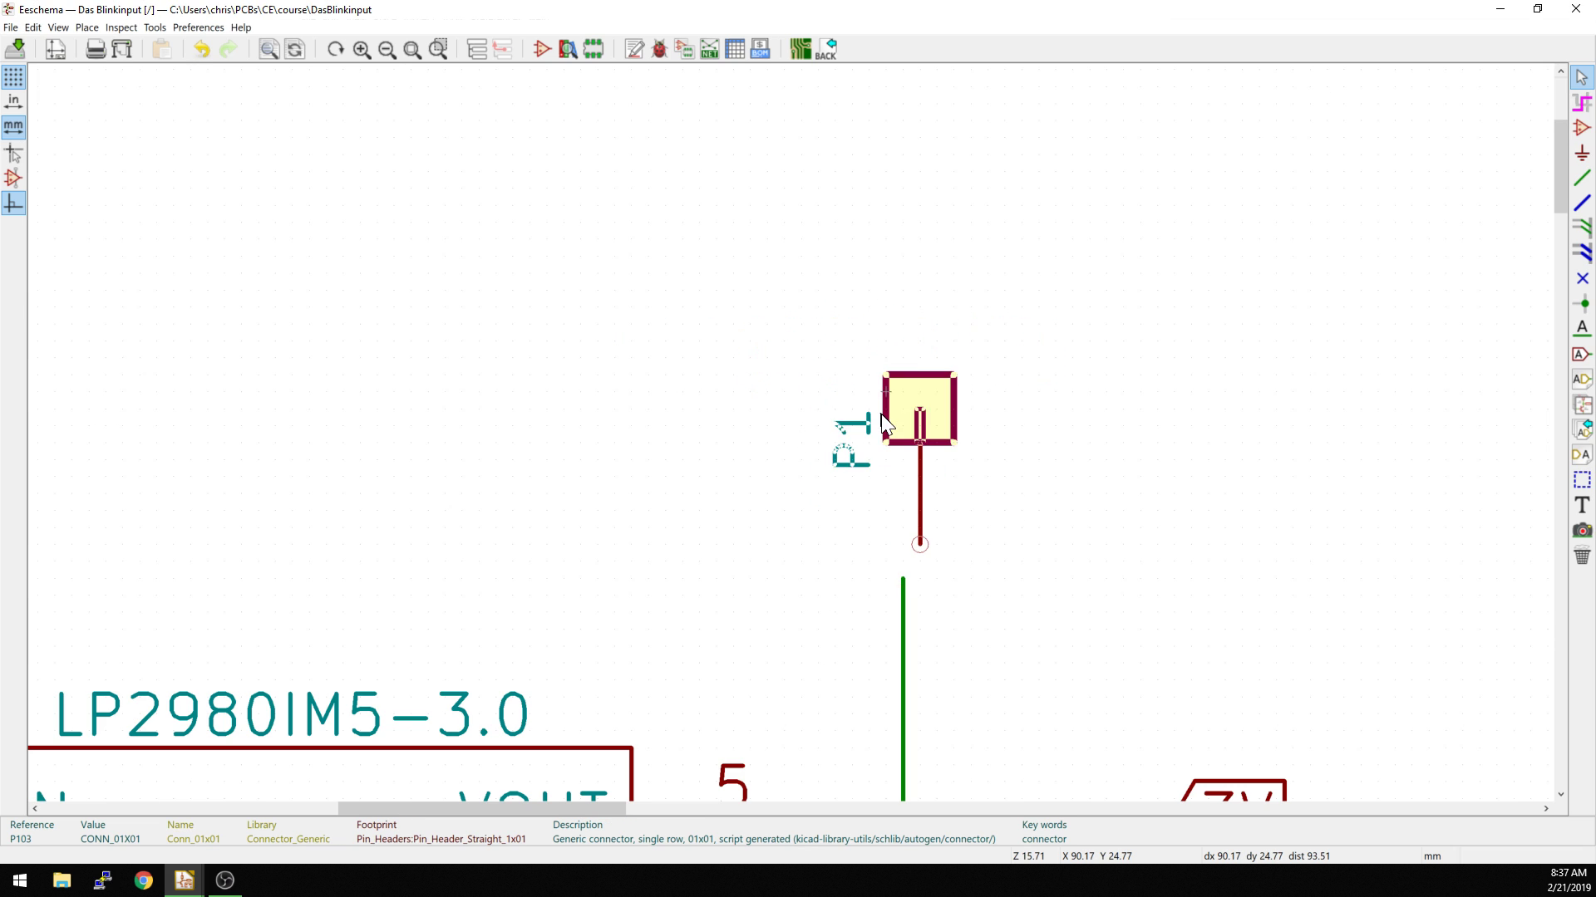
click(869, 427)
scroll(867, 428, down, 4)
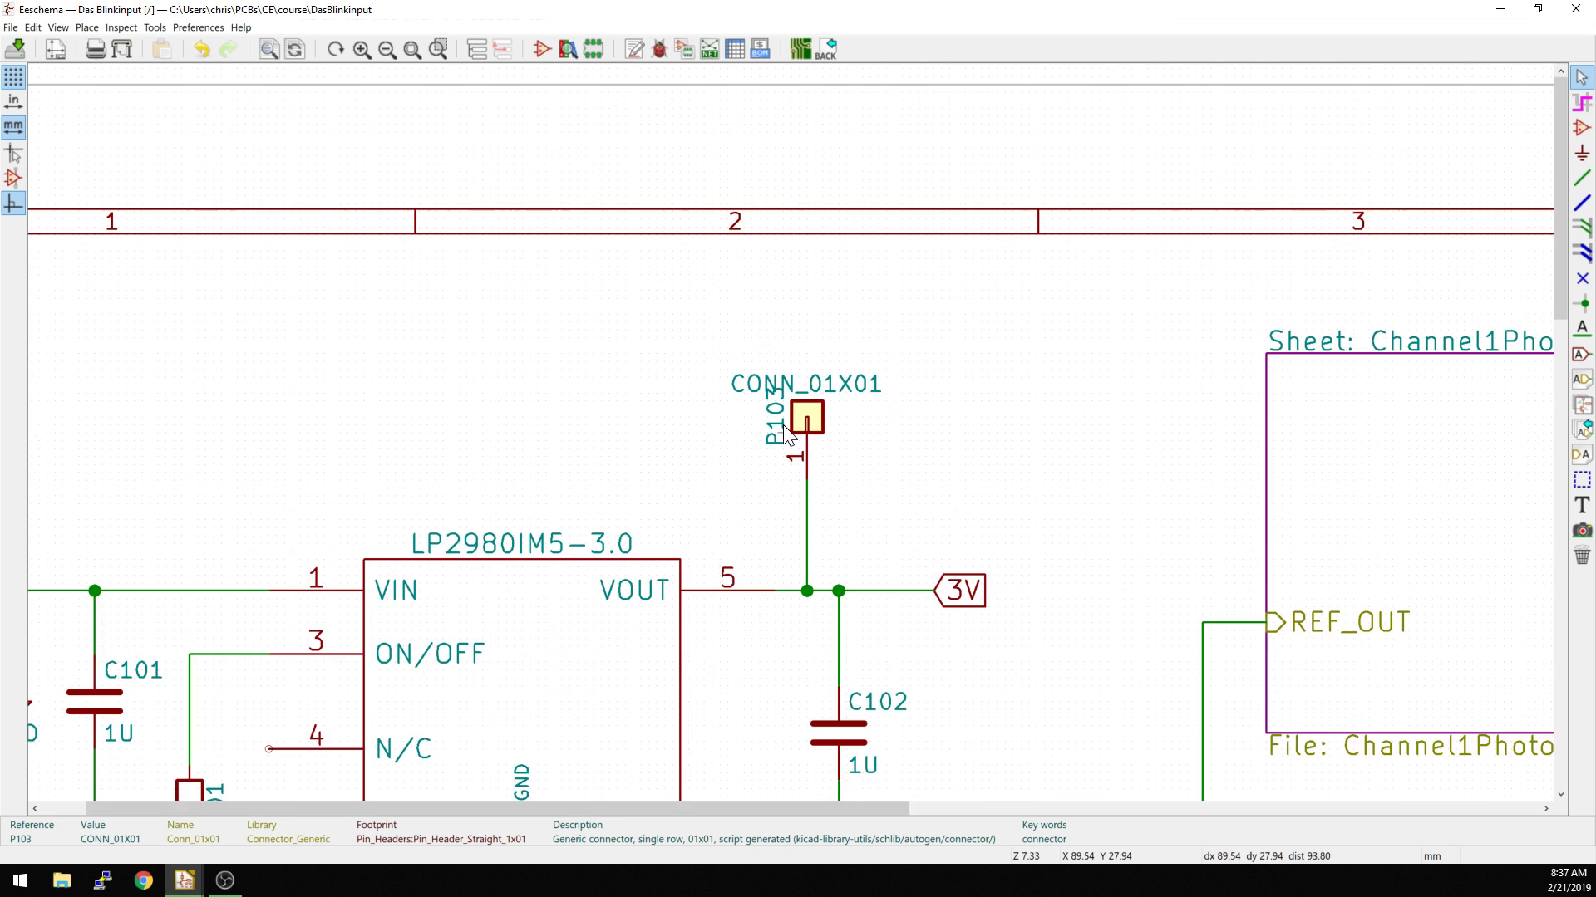
Step: Look over the root sheet's regulator circuit, photodetect channel sheets and remaining connectors
middle_drag(877, 418, 643, 400)
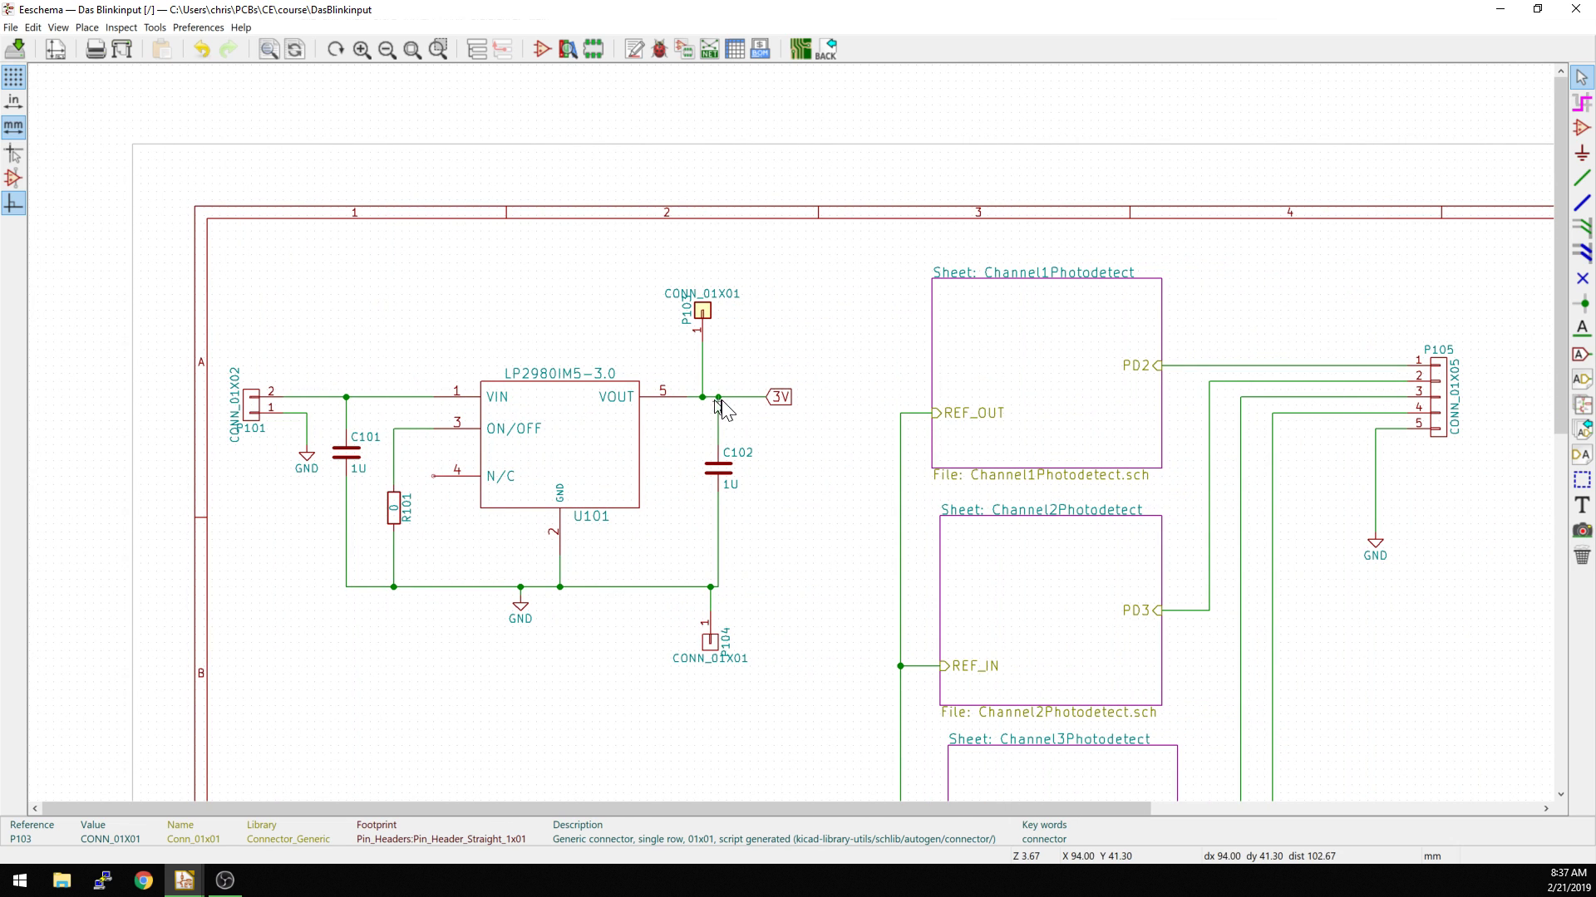
middle_drag(719, 404, 670, 409)
scroll(788, 433, down, 1)
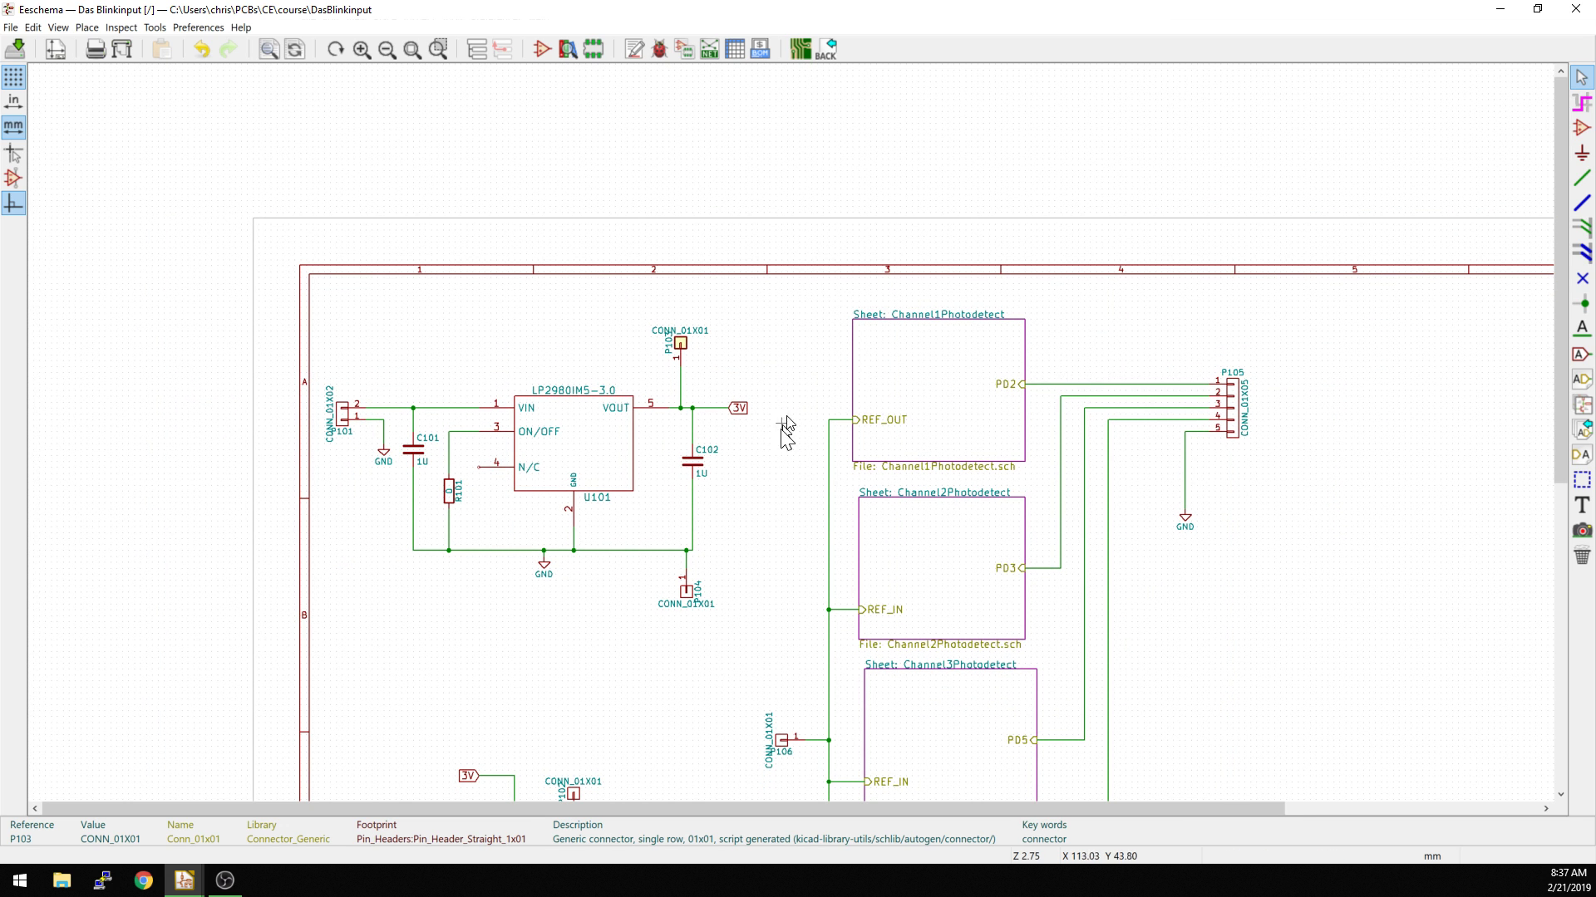
scroll(786, 420, up, 1)
scroll(785, 420, down, 1)
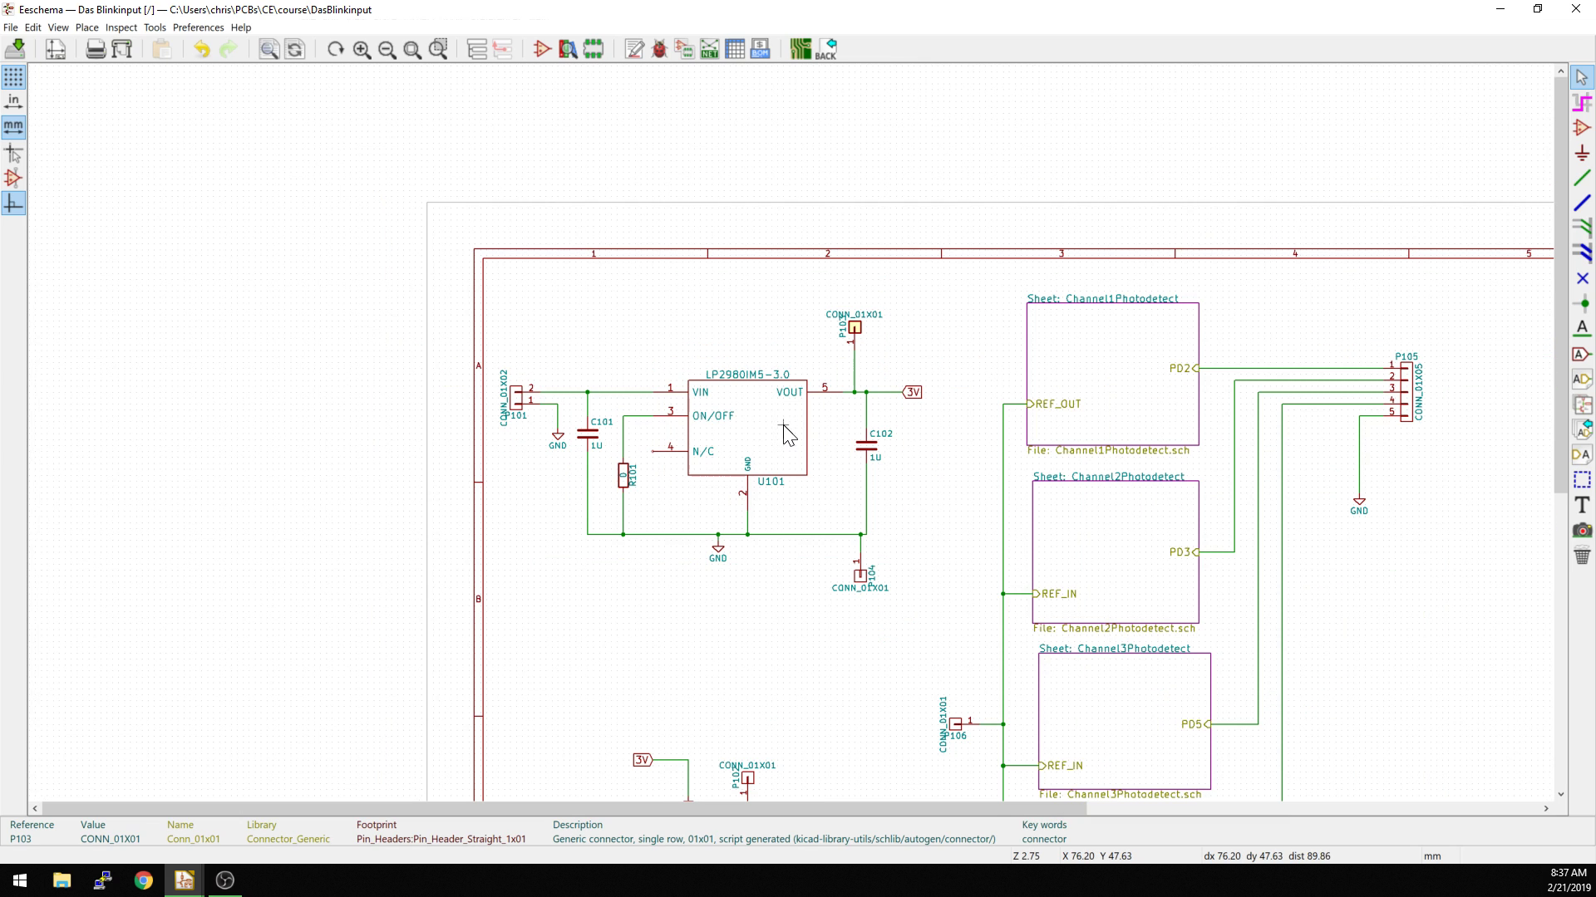
middle_drag(826, 430, 617, 436)
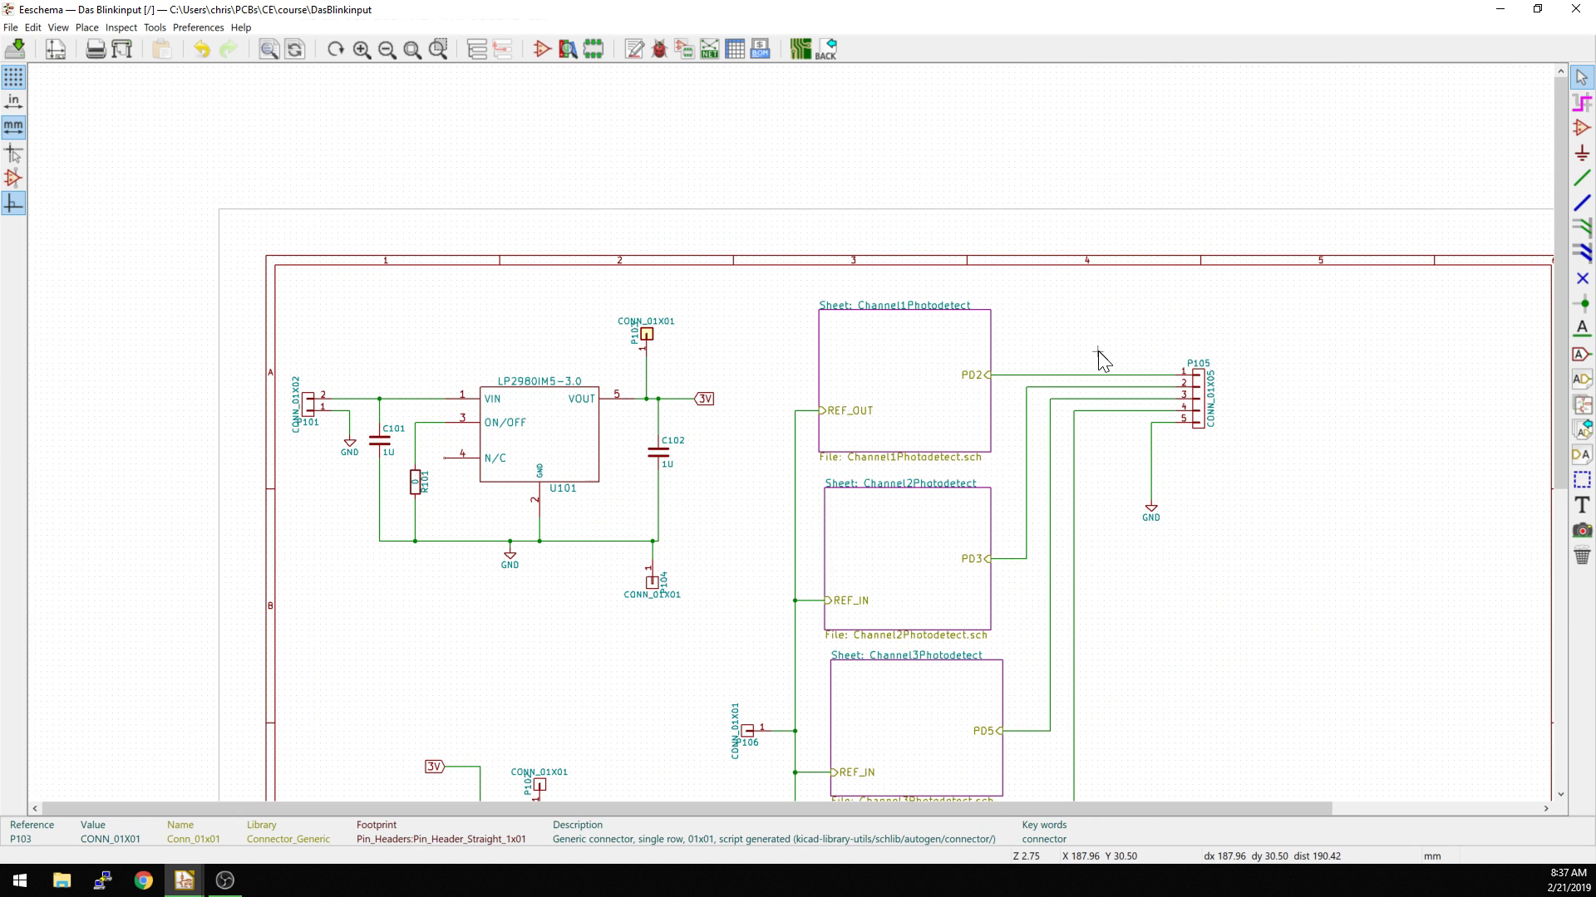
middle_drag(1098, 351, 1036, 346)
middle_drag(1126, 575, 1155, 412)
scroll(728, 589, up, 2)
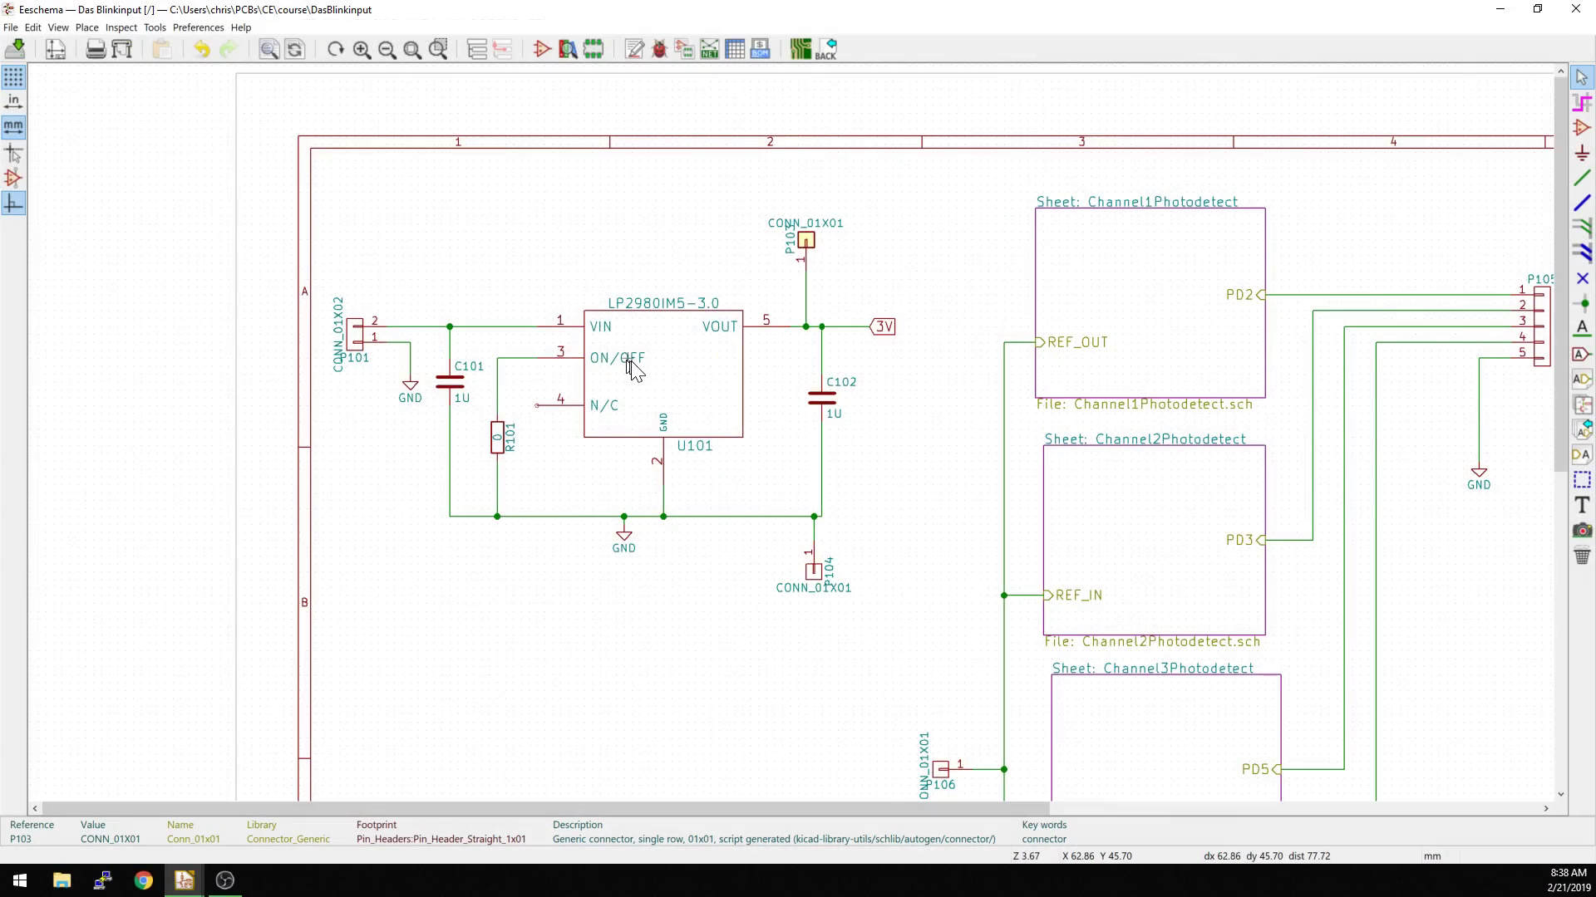
Step: Validate the library symbol assigned to regulator U101 and close its Symbol Properties without changes
scroll(780, 428, up, 3)
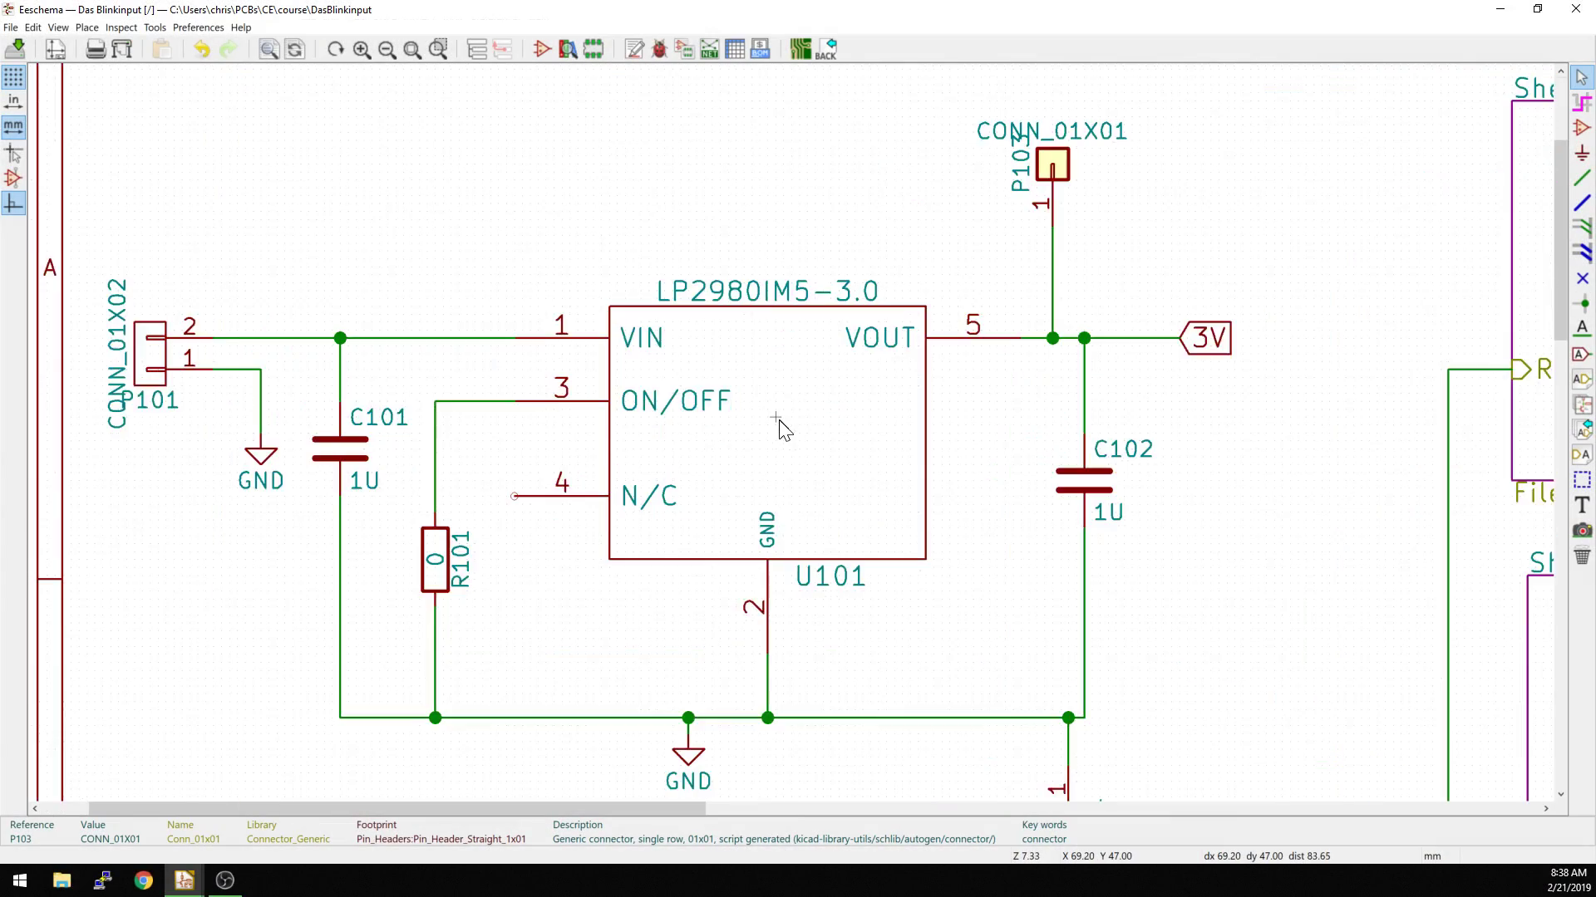
scroll(779, 428, up, 2)
scroll(752, 473, down, 2)
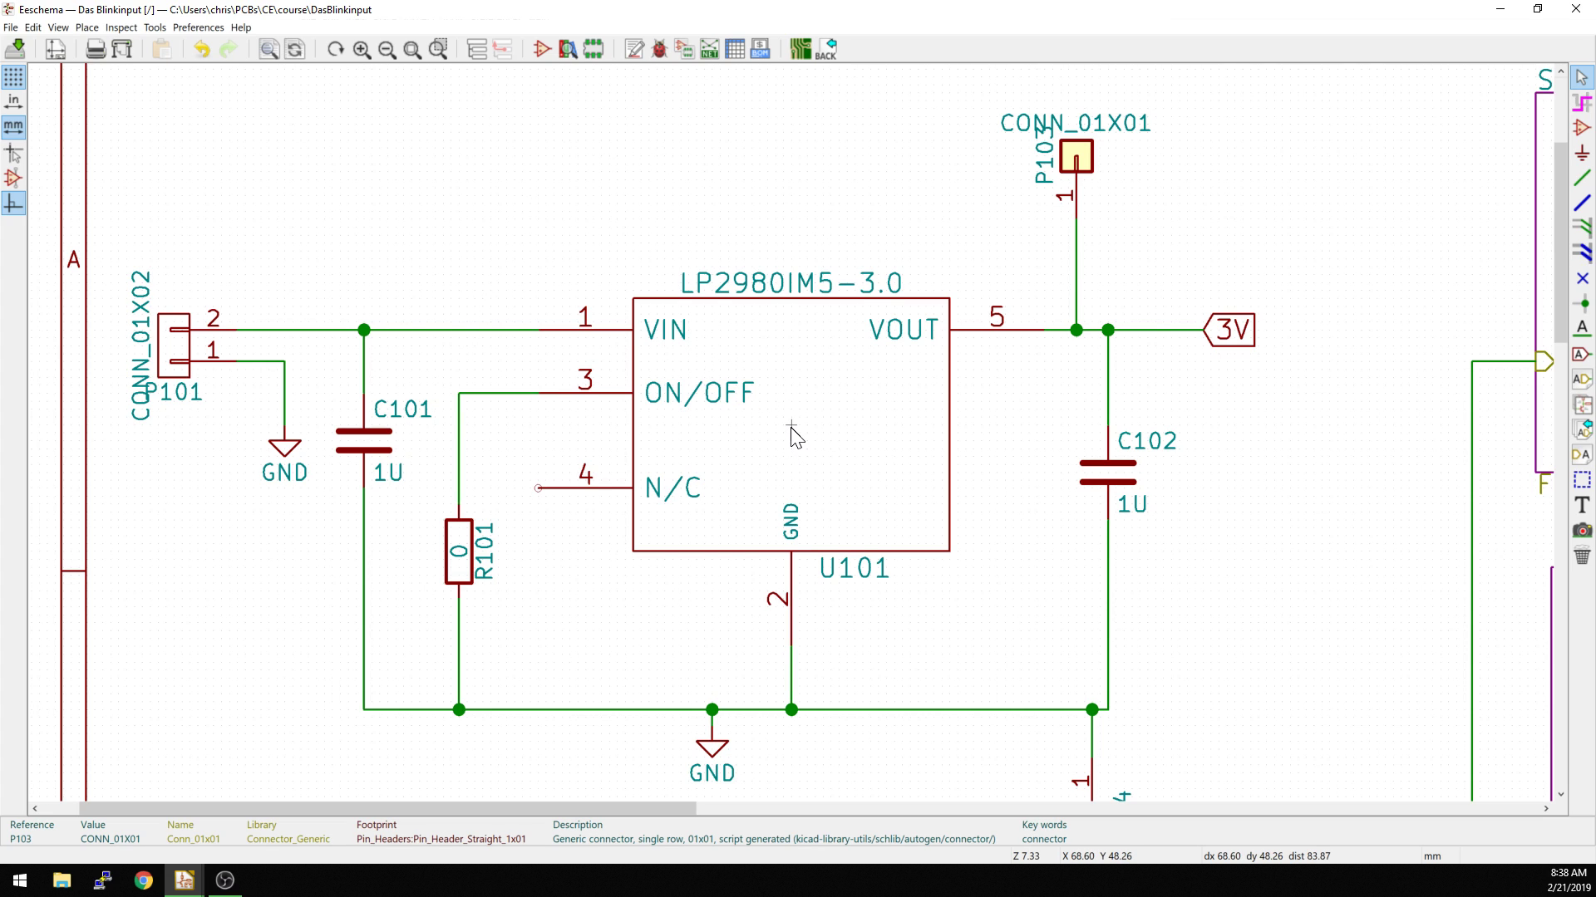
double_click(784, 378)
drag(571, 492, 734, 494)
click(668, 492)
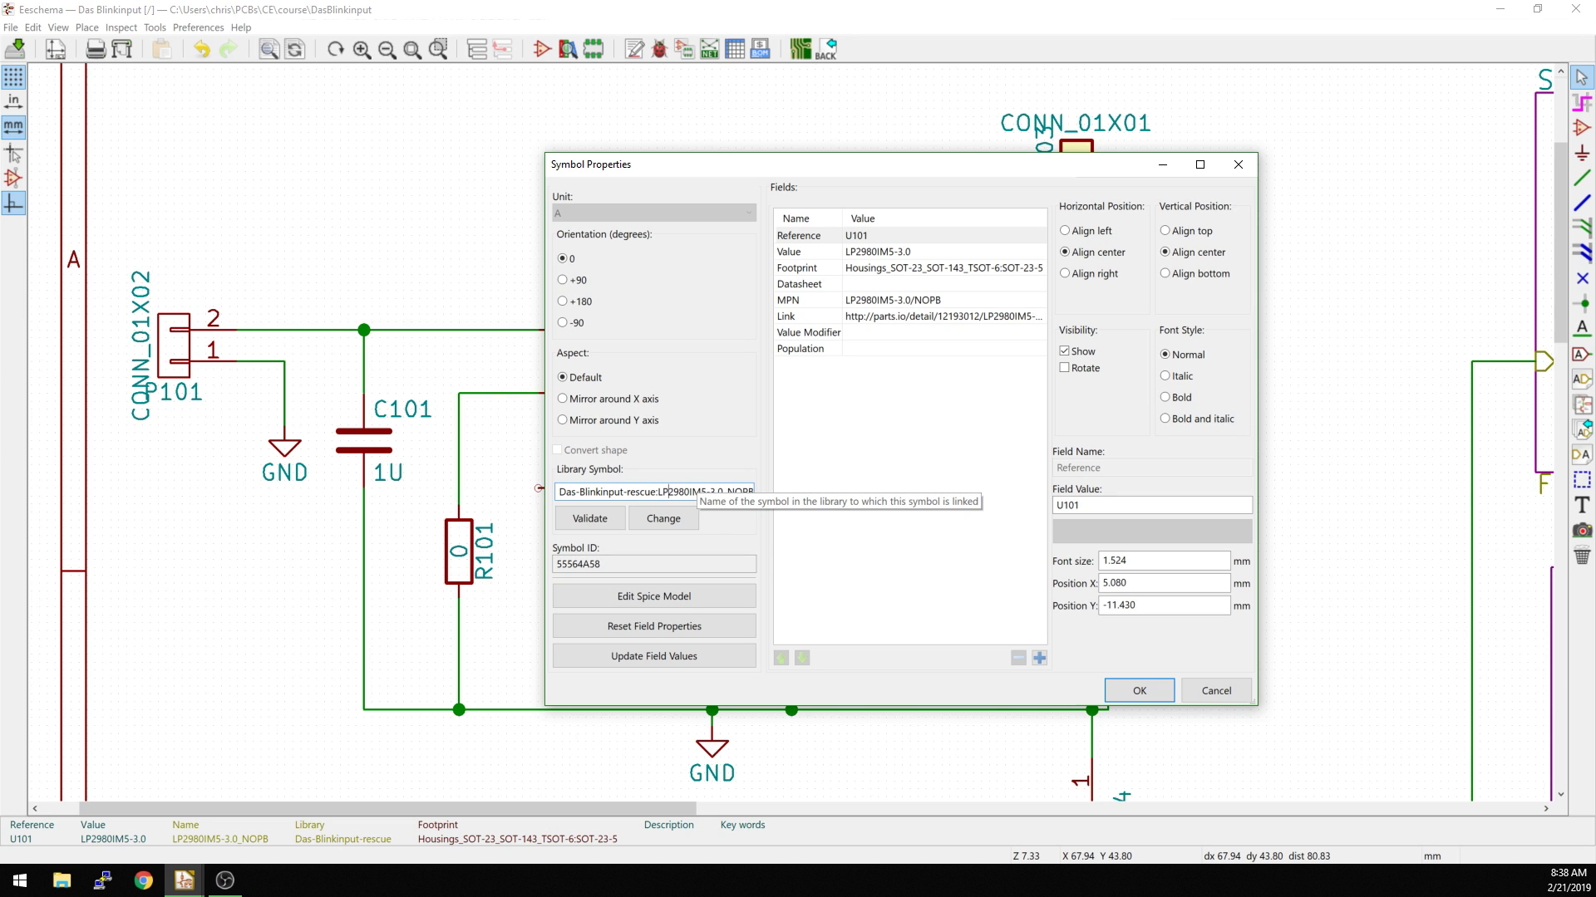
drag(559, 492, 797, 485)
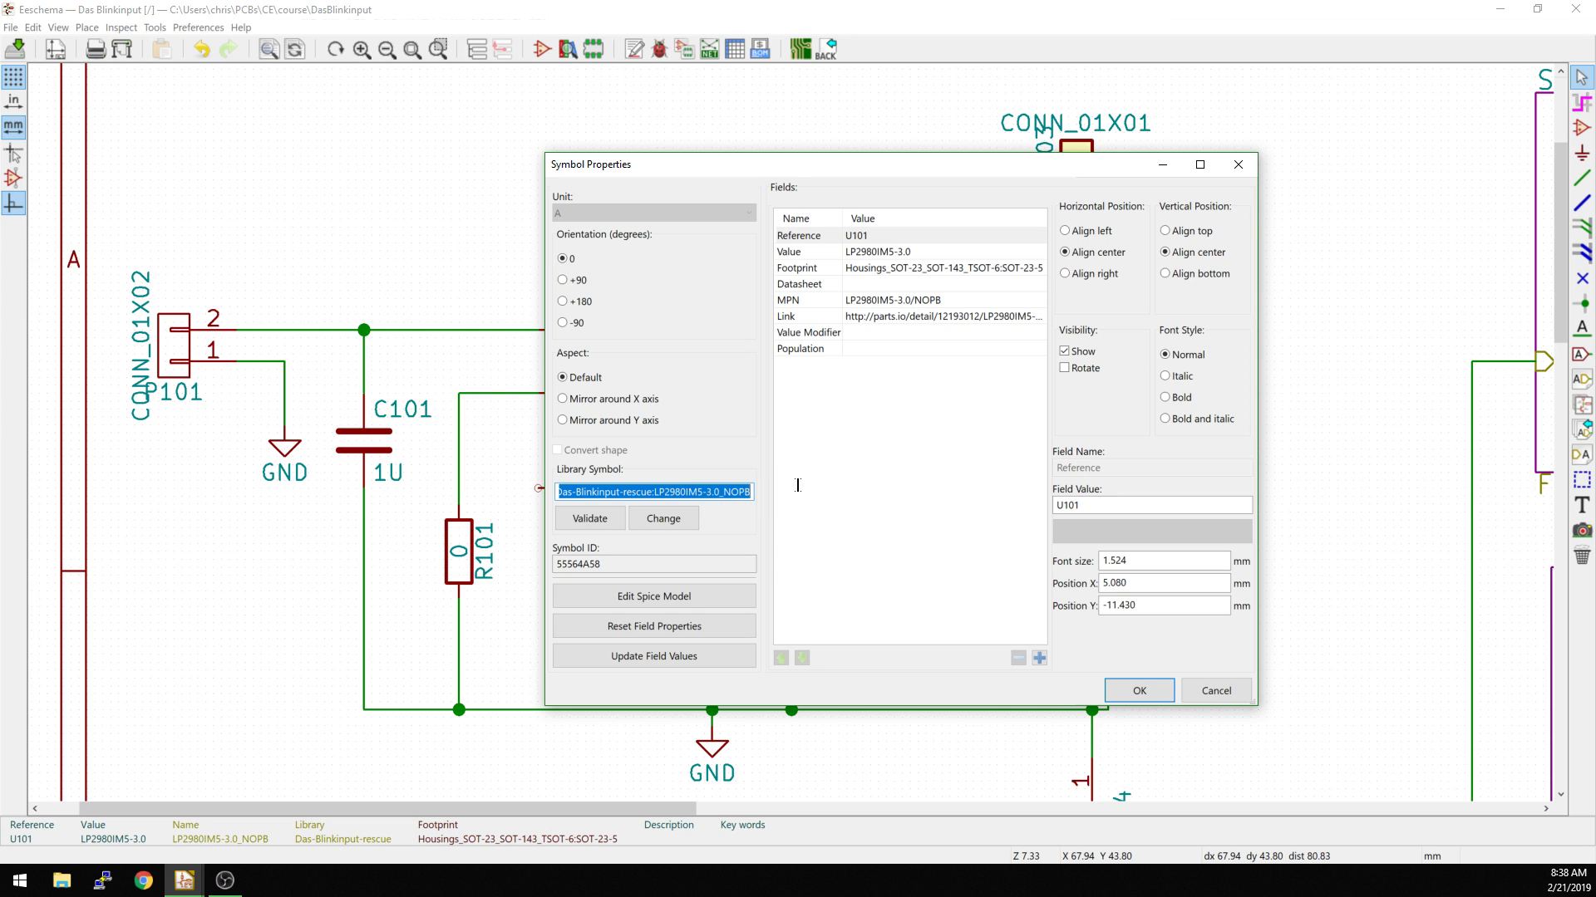
click(591, 525)
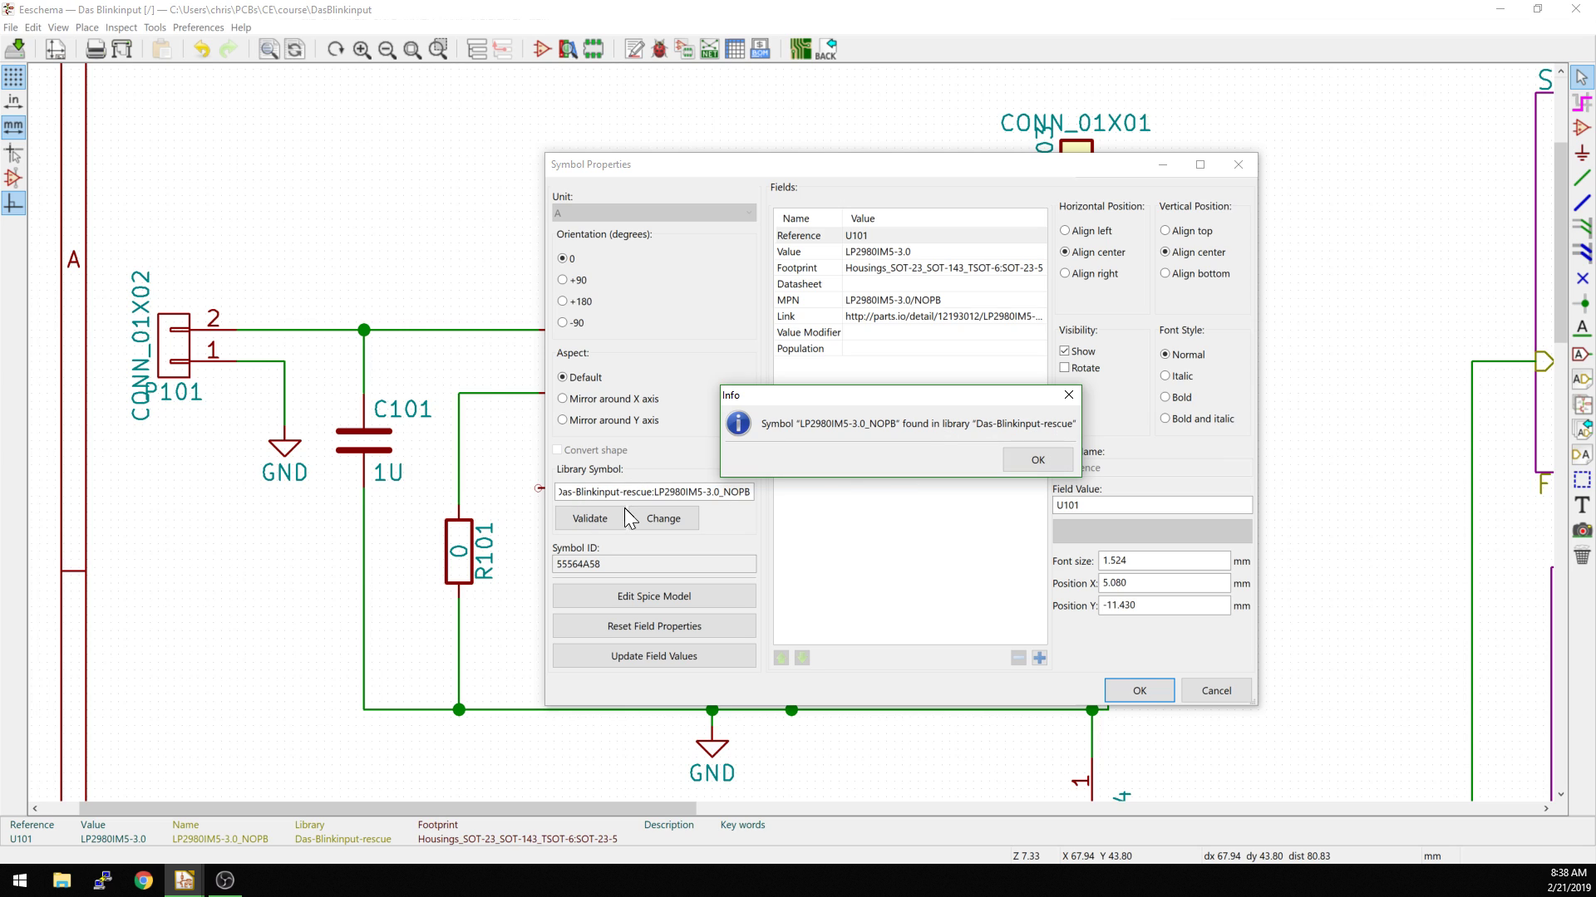
click(1038, 460)
click(1214, 691)
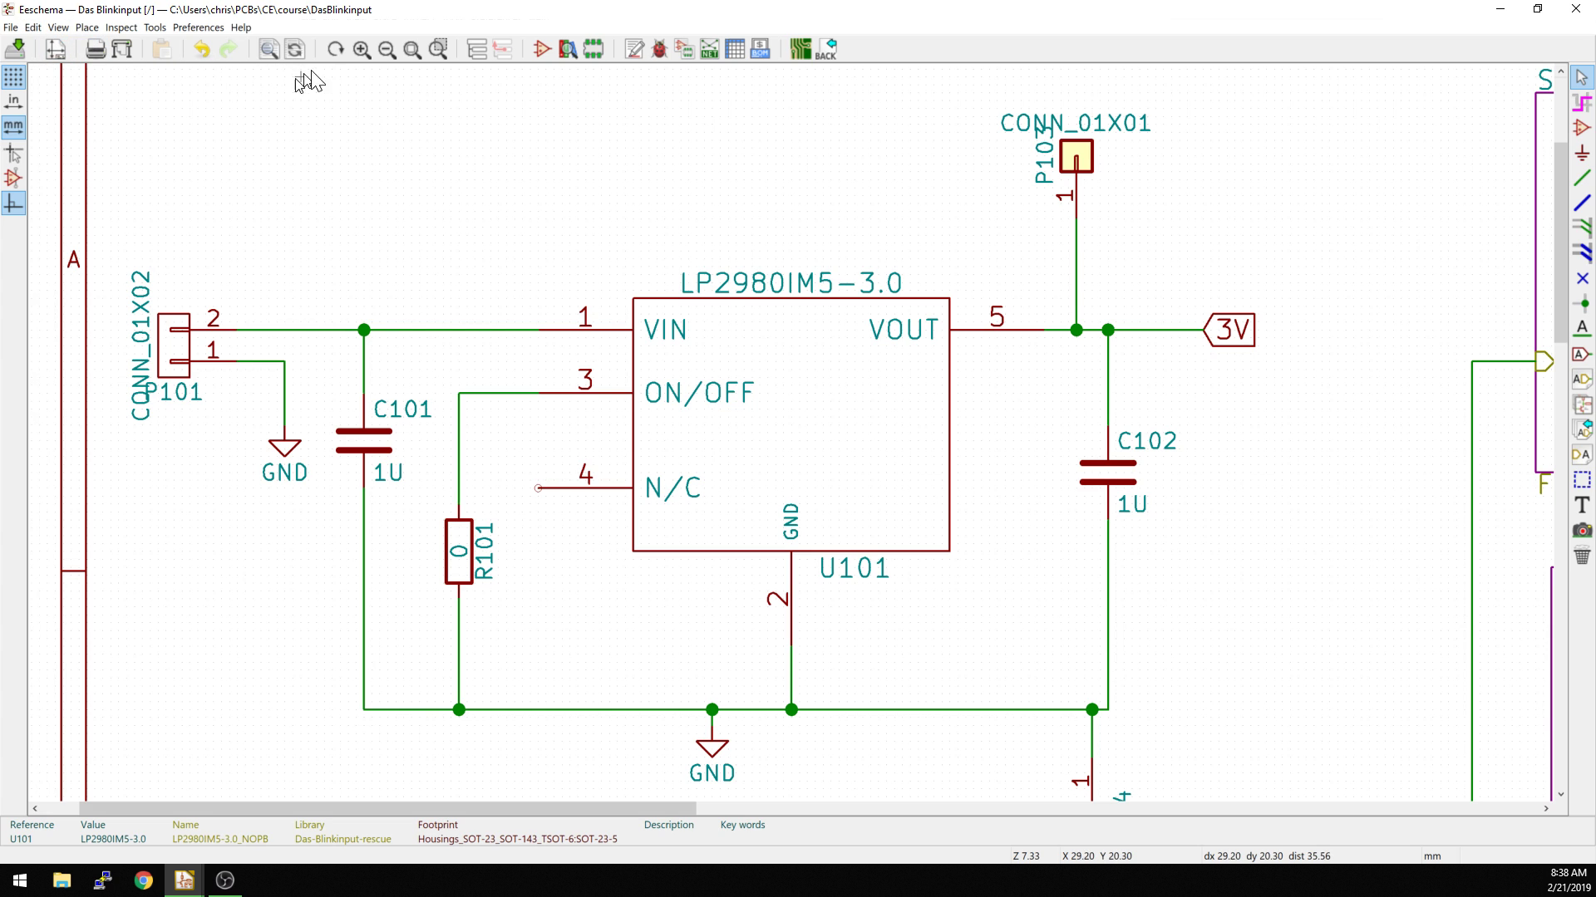
Step: View LP2980IM5-3.0_NOPB in the Das-Blinkinput-rescue library with the symbol library browser, and close the browser
click(569, 50)
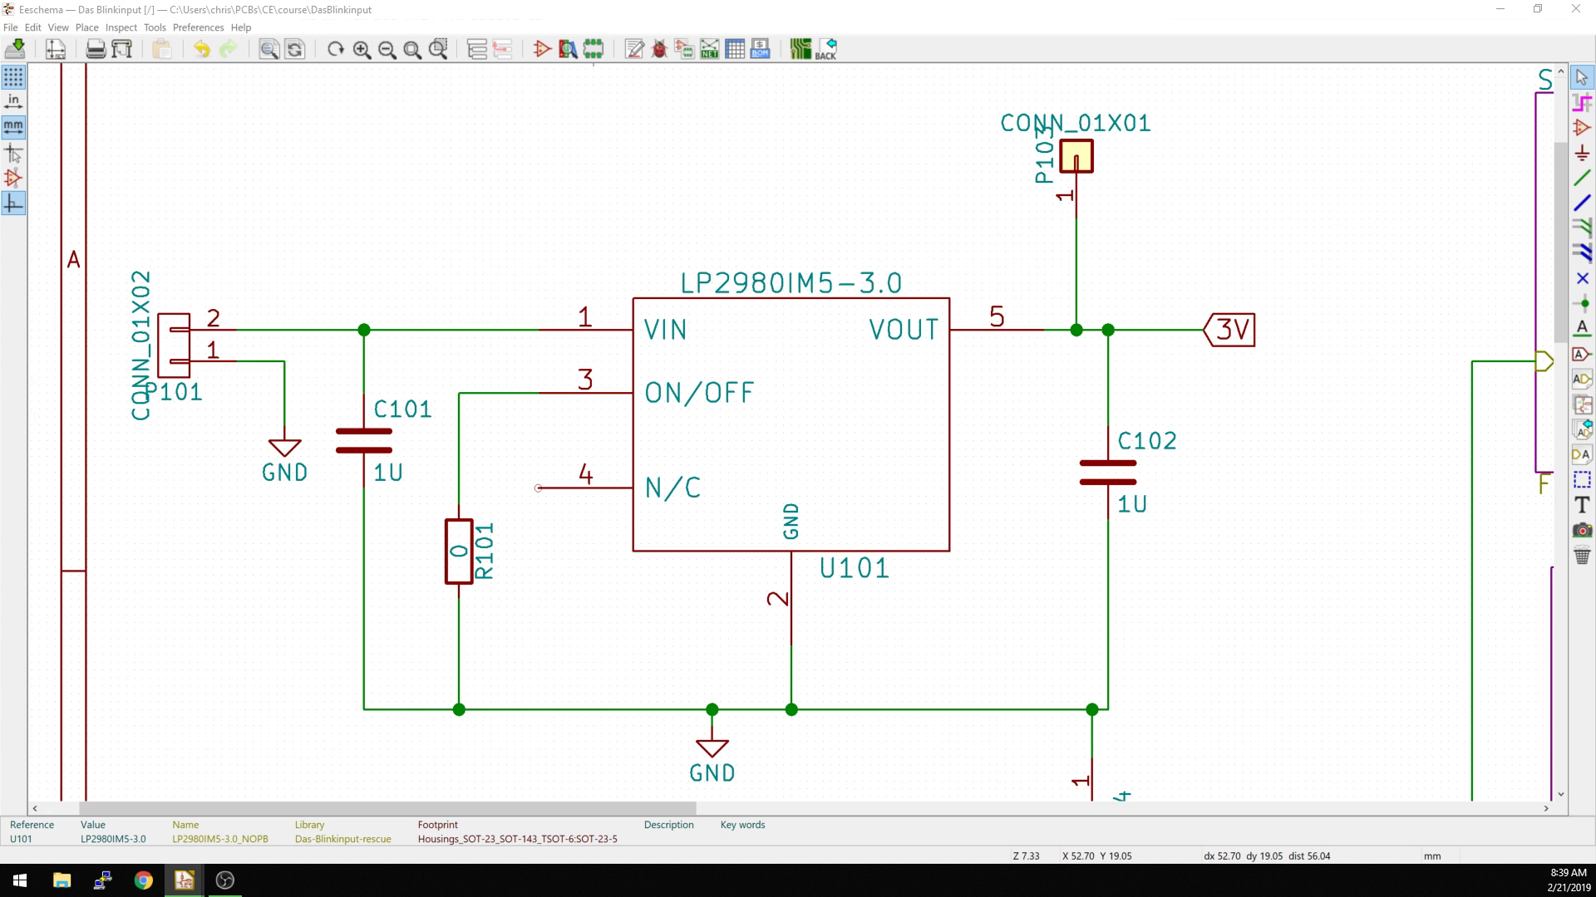
drag(303, 896, 404, 1)
drag(211, 233, 206, 379)
click(77, 313)
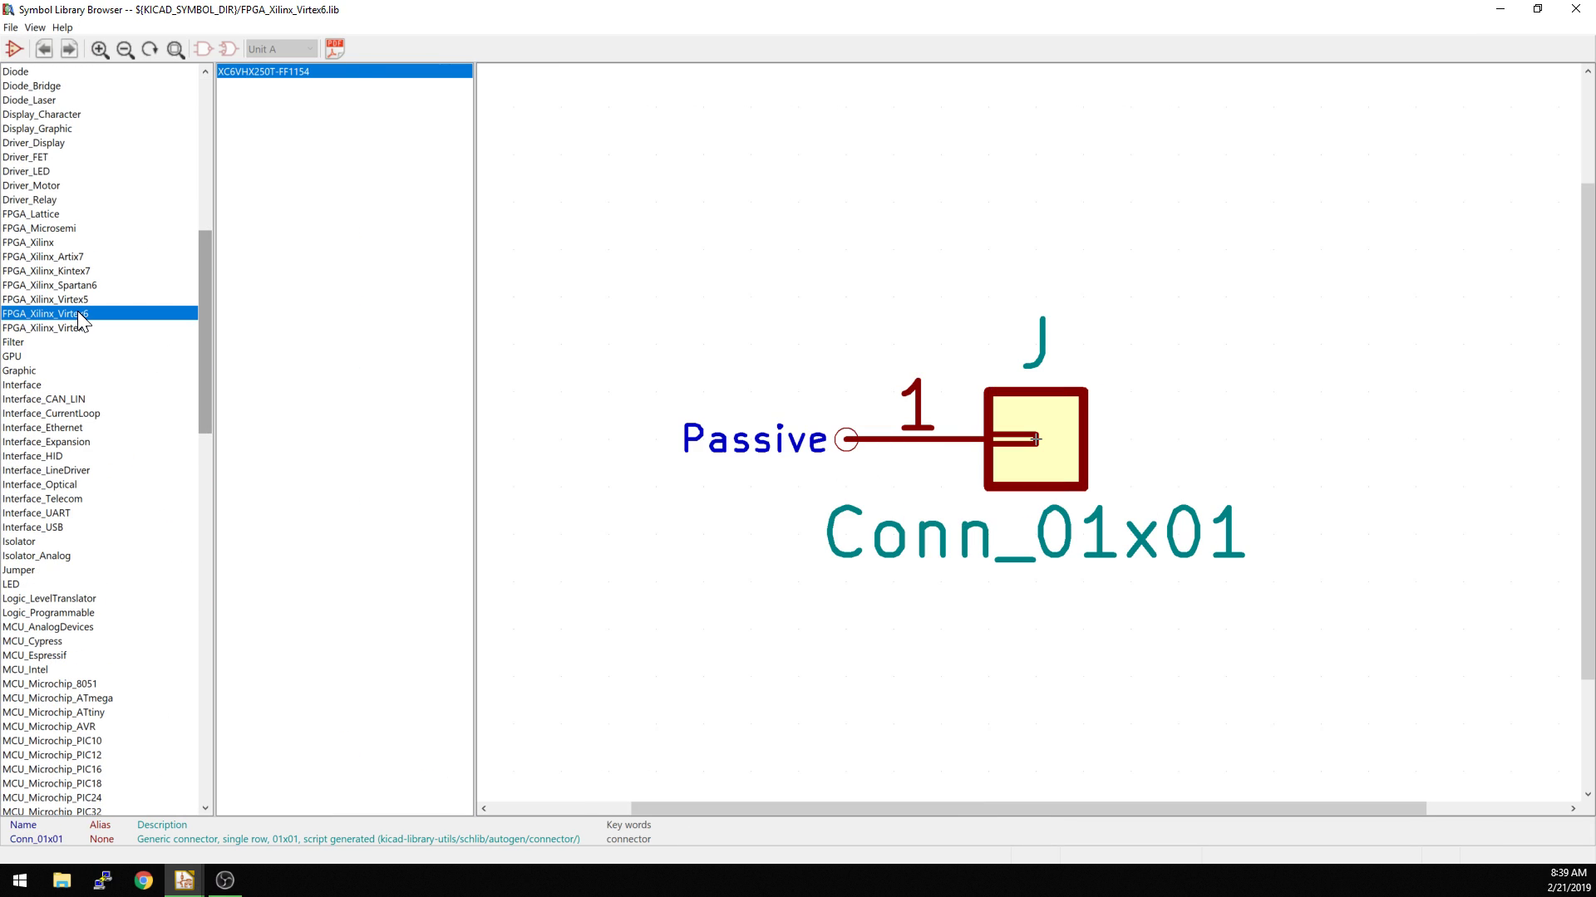
scroll(108, 243, up, 5)
click(98, 157)
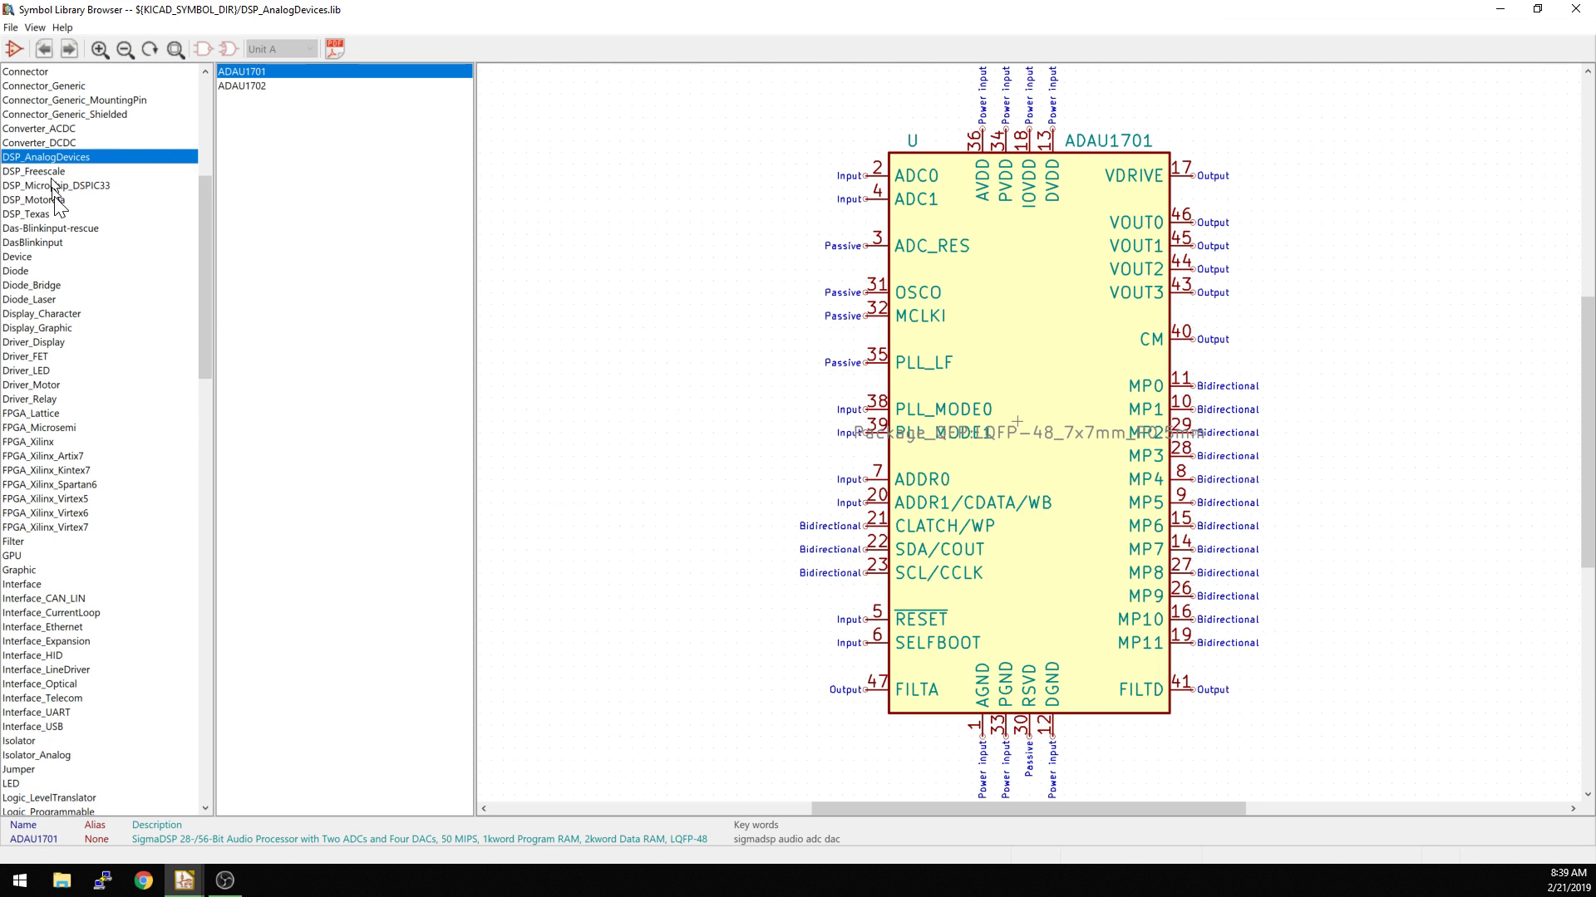
click(67, 243)
click(104, 228)
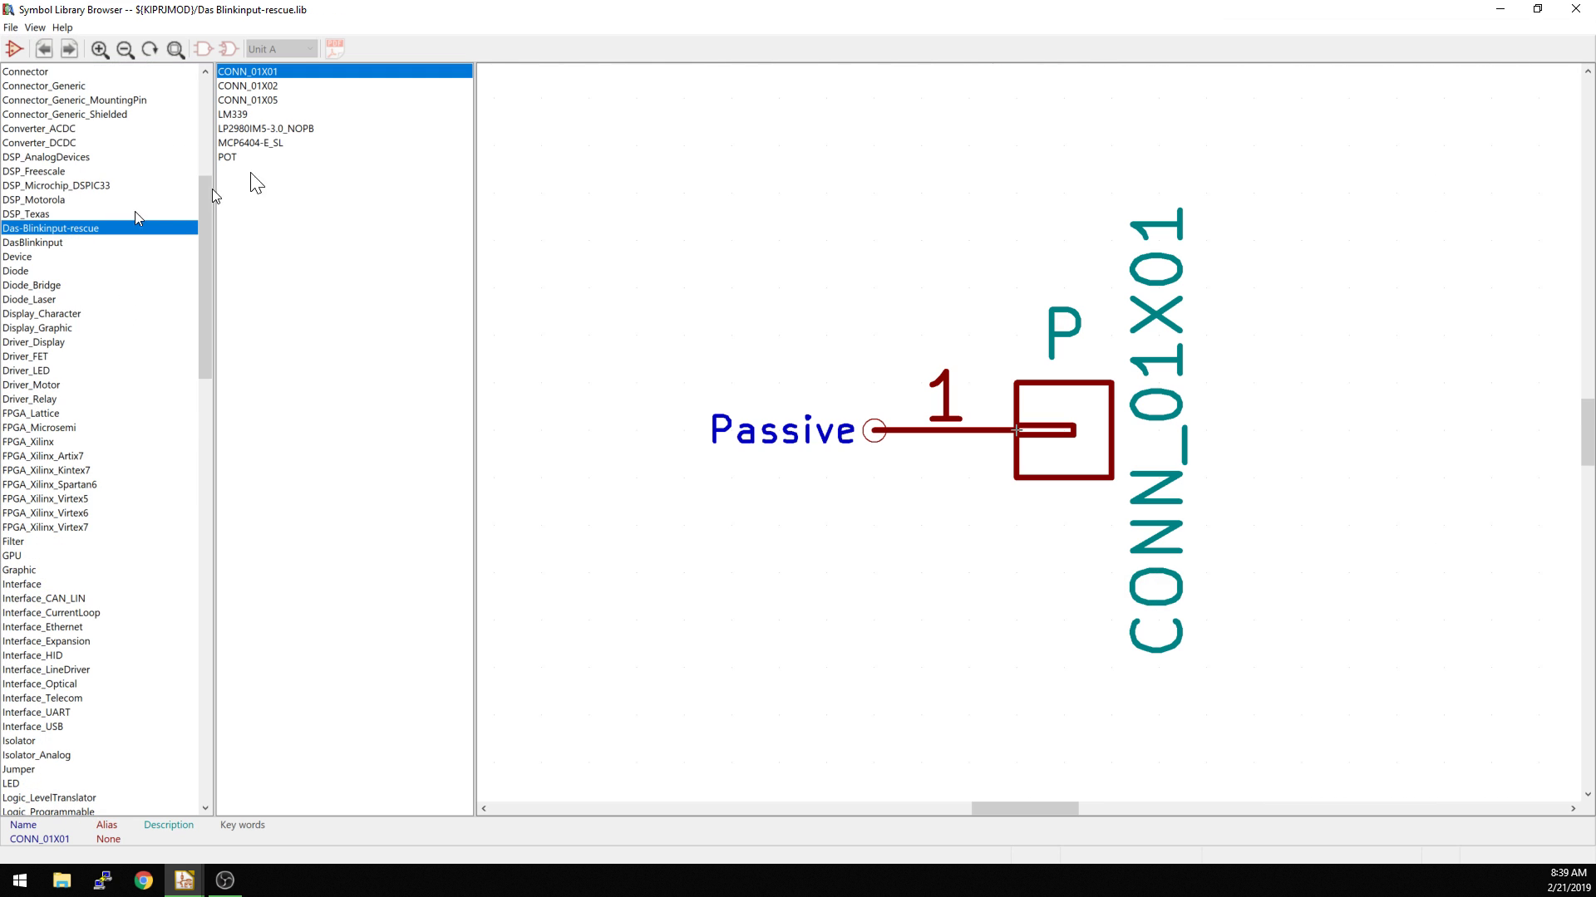
click(315, 130)
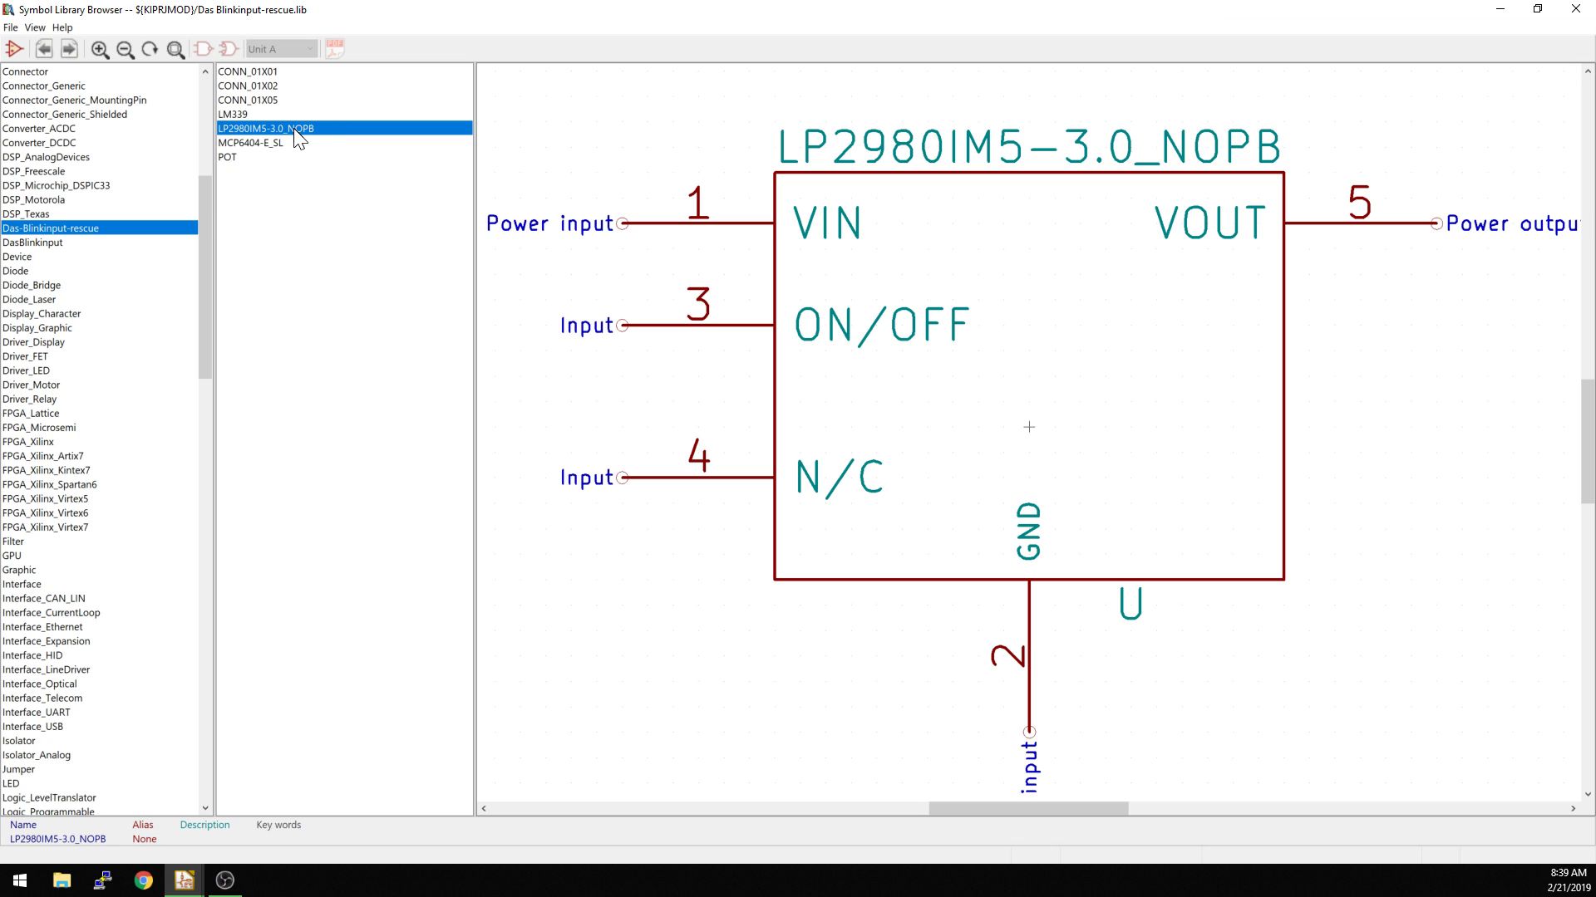
click(1576, 10)
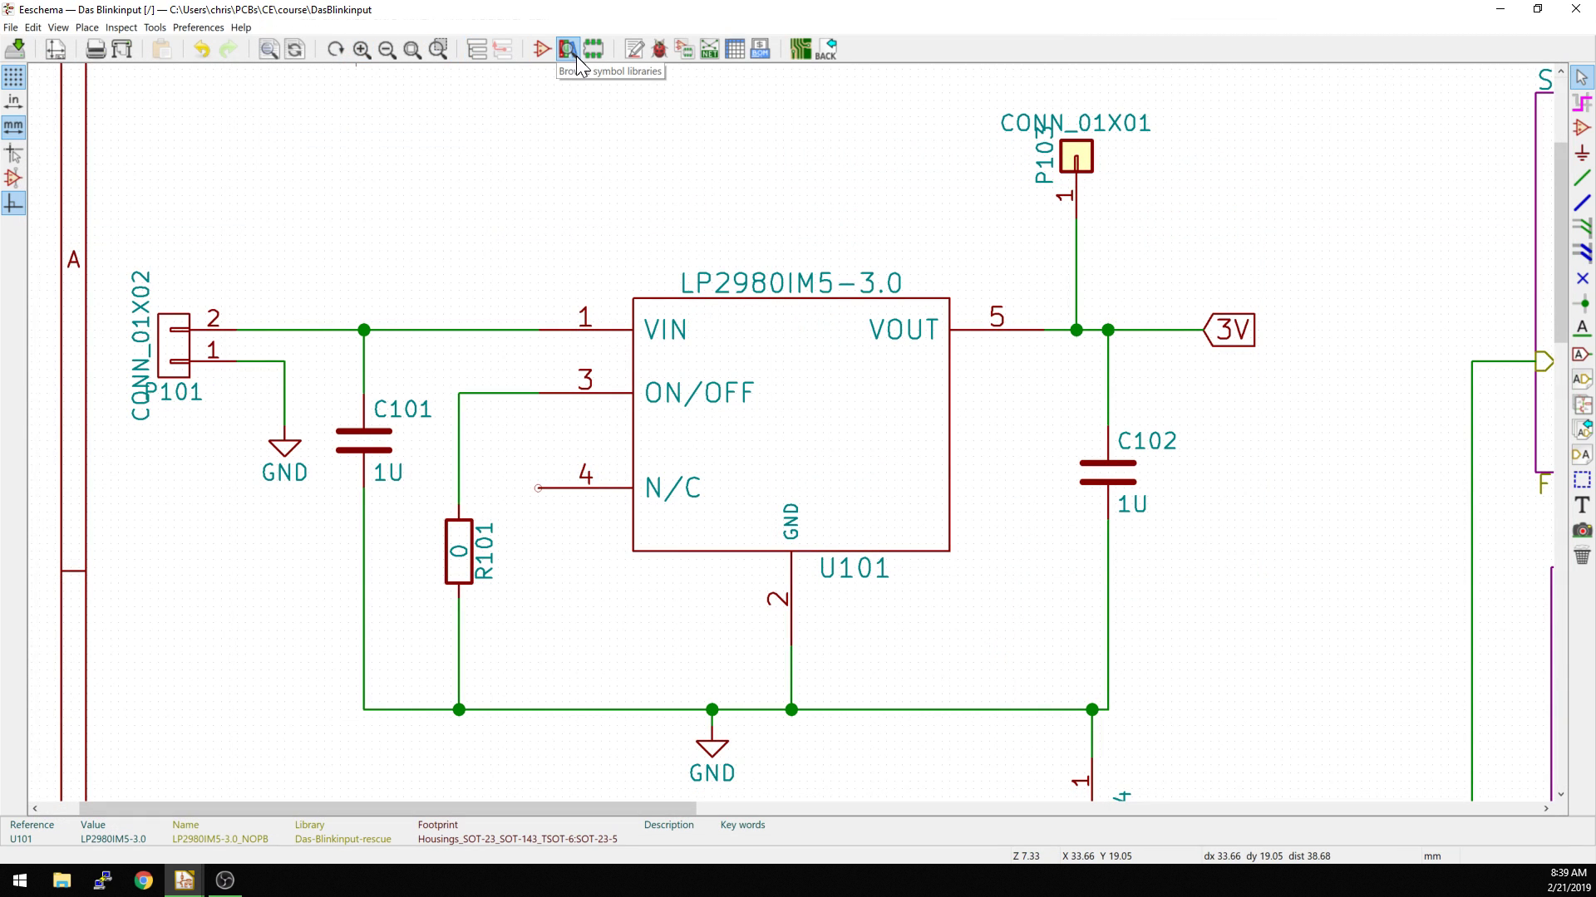
Step: Open the Symbol Library Editor with a widened library tree and remove LP2980IM5-3.0_NOPB from the Das-Blinkinput-rescue library
click(542, 50)
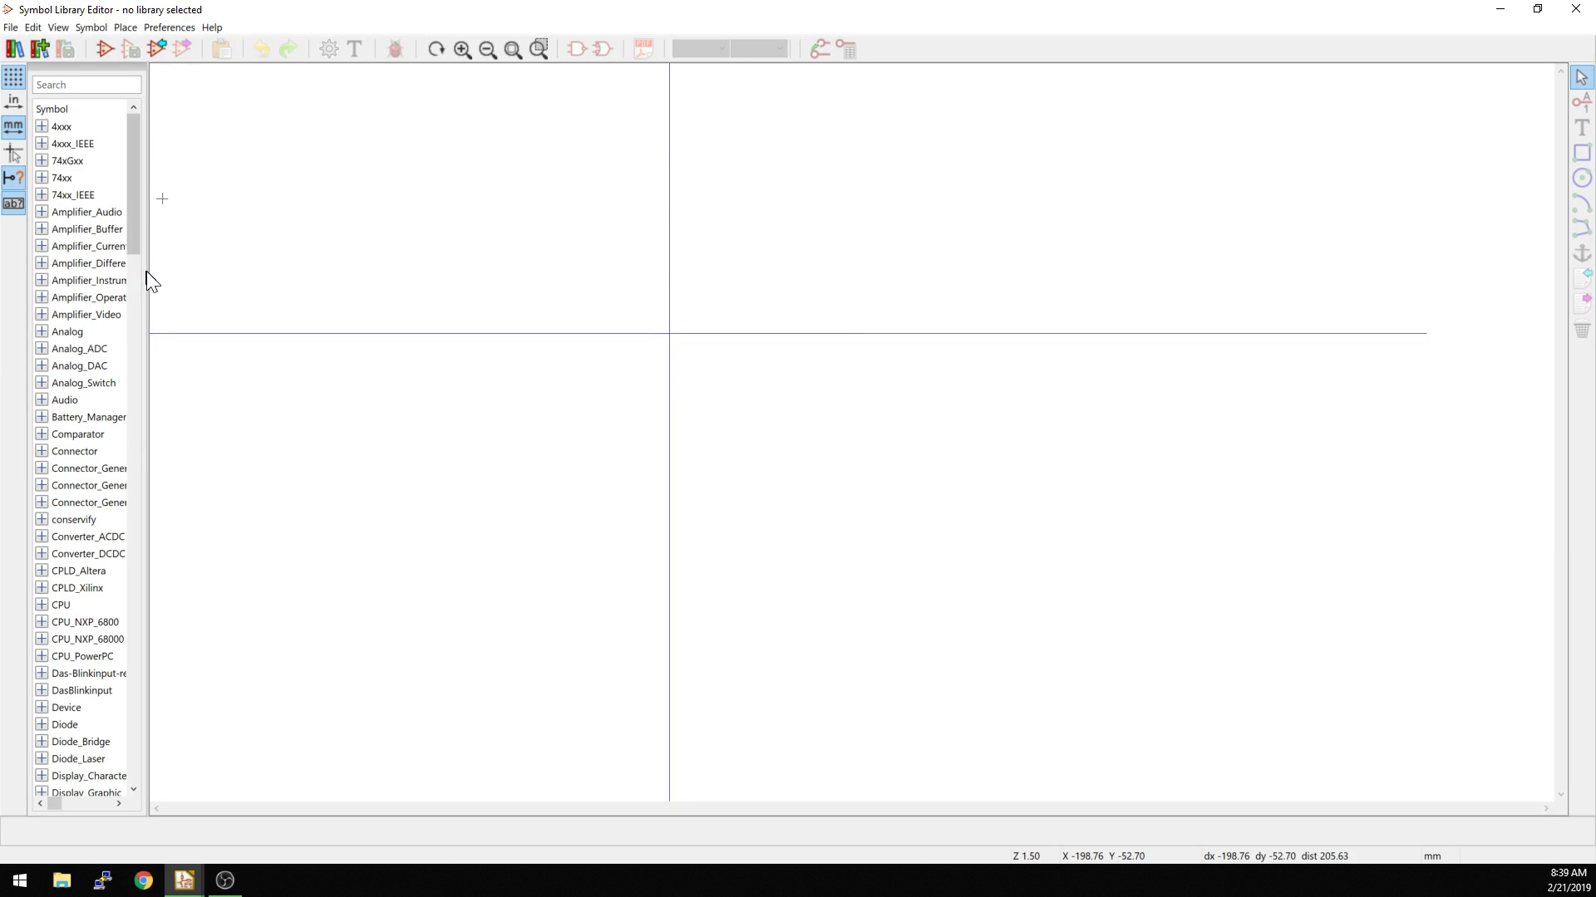
drag(147, 275, 249, 249)
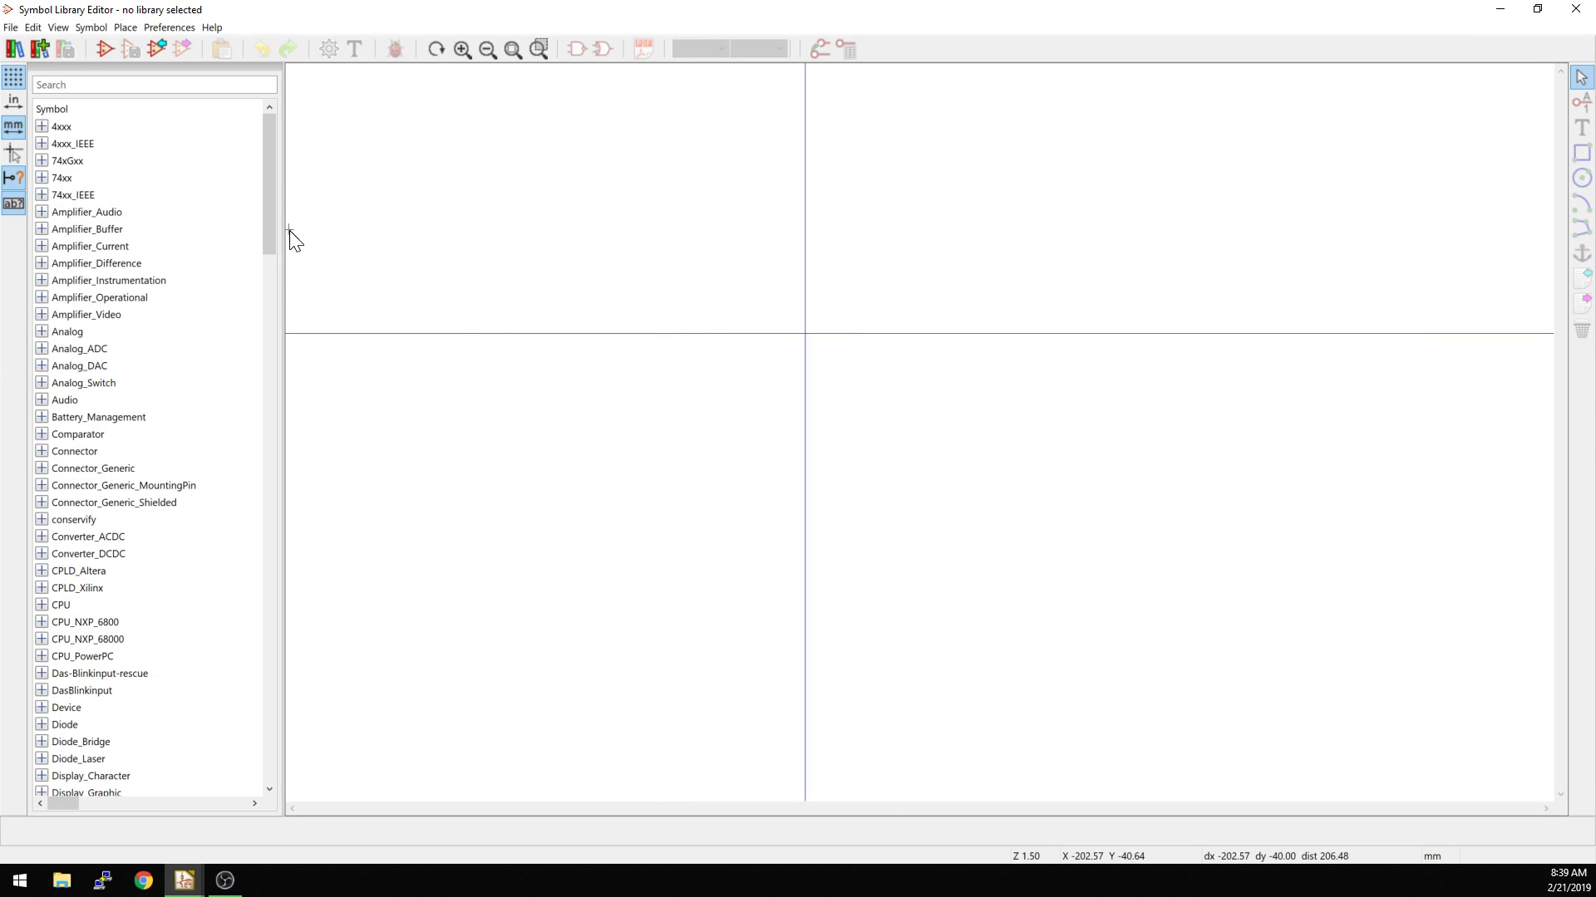
scroll(145, 548, down, 3)
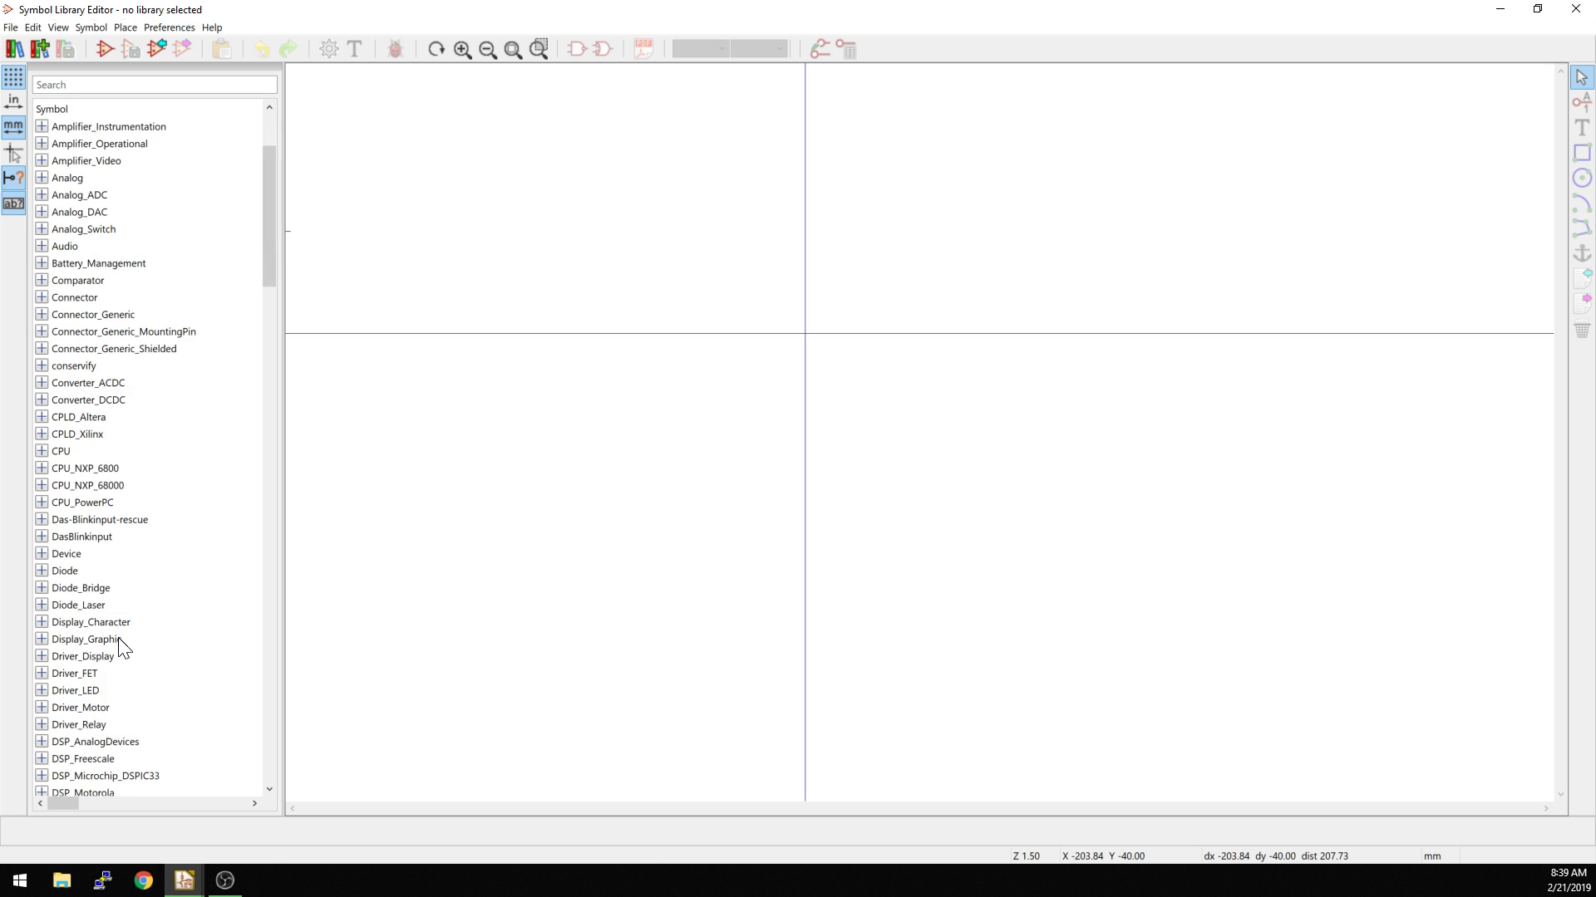
click(43, 520)
right_click(95, 601)
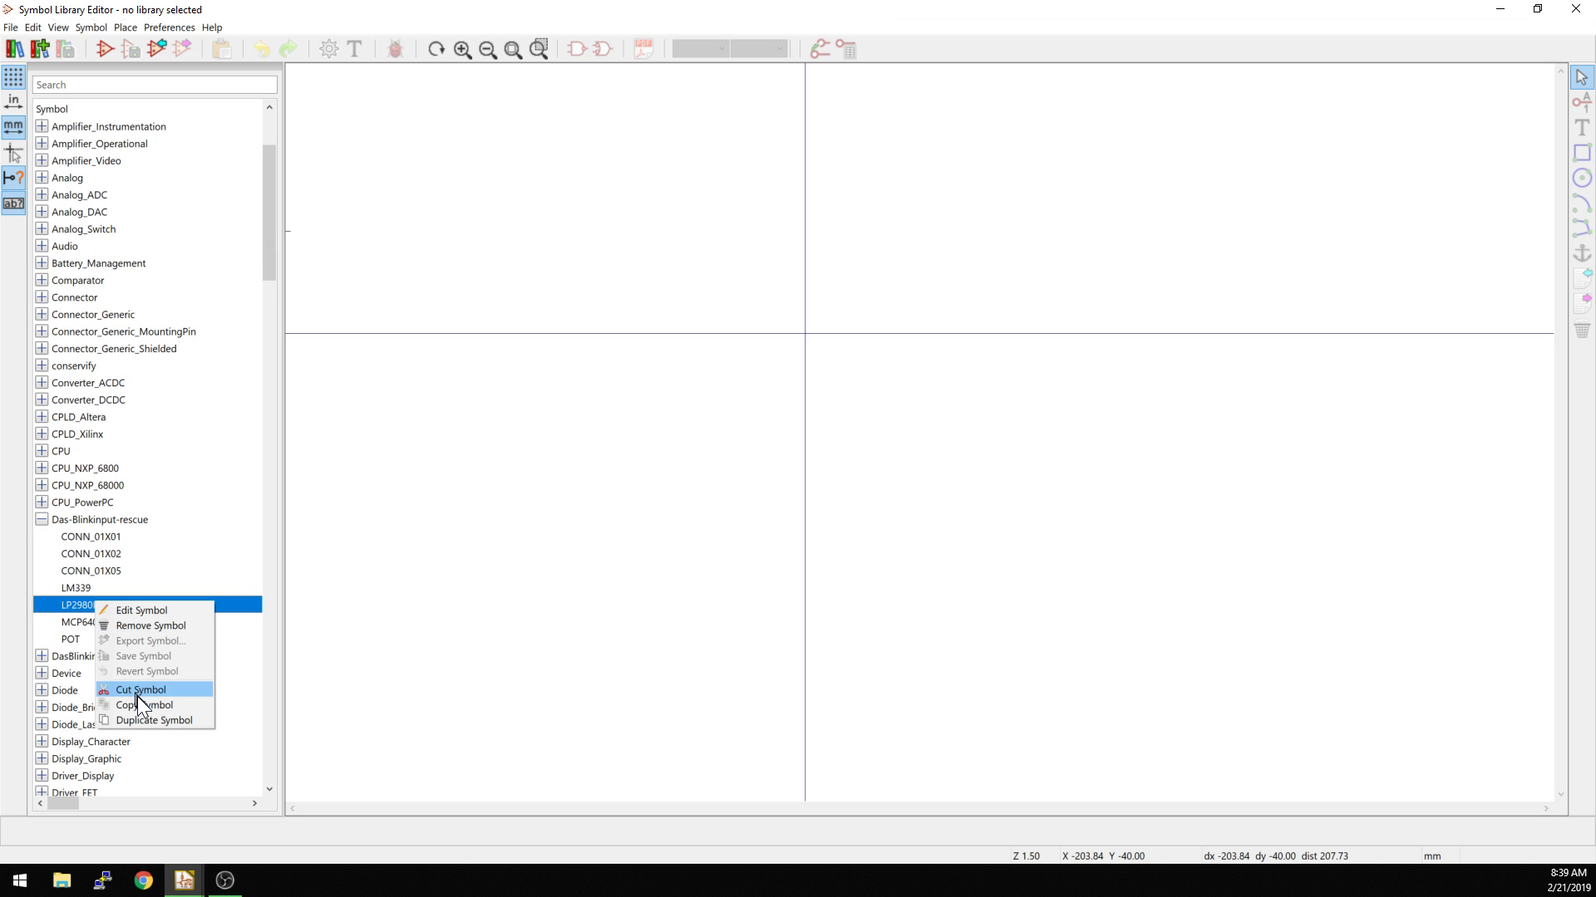
click(136, 624)
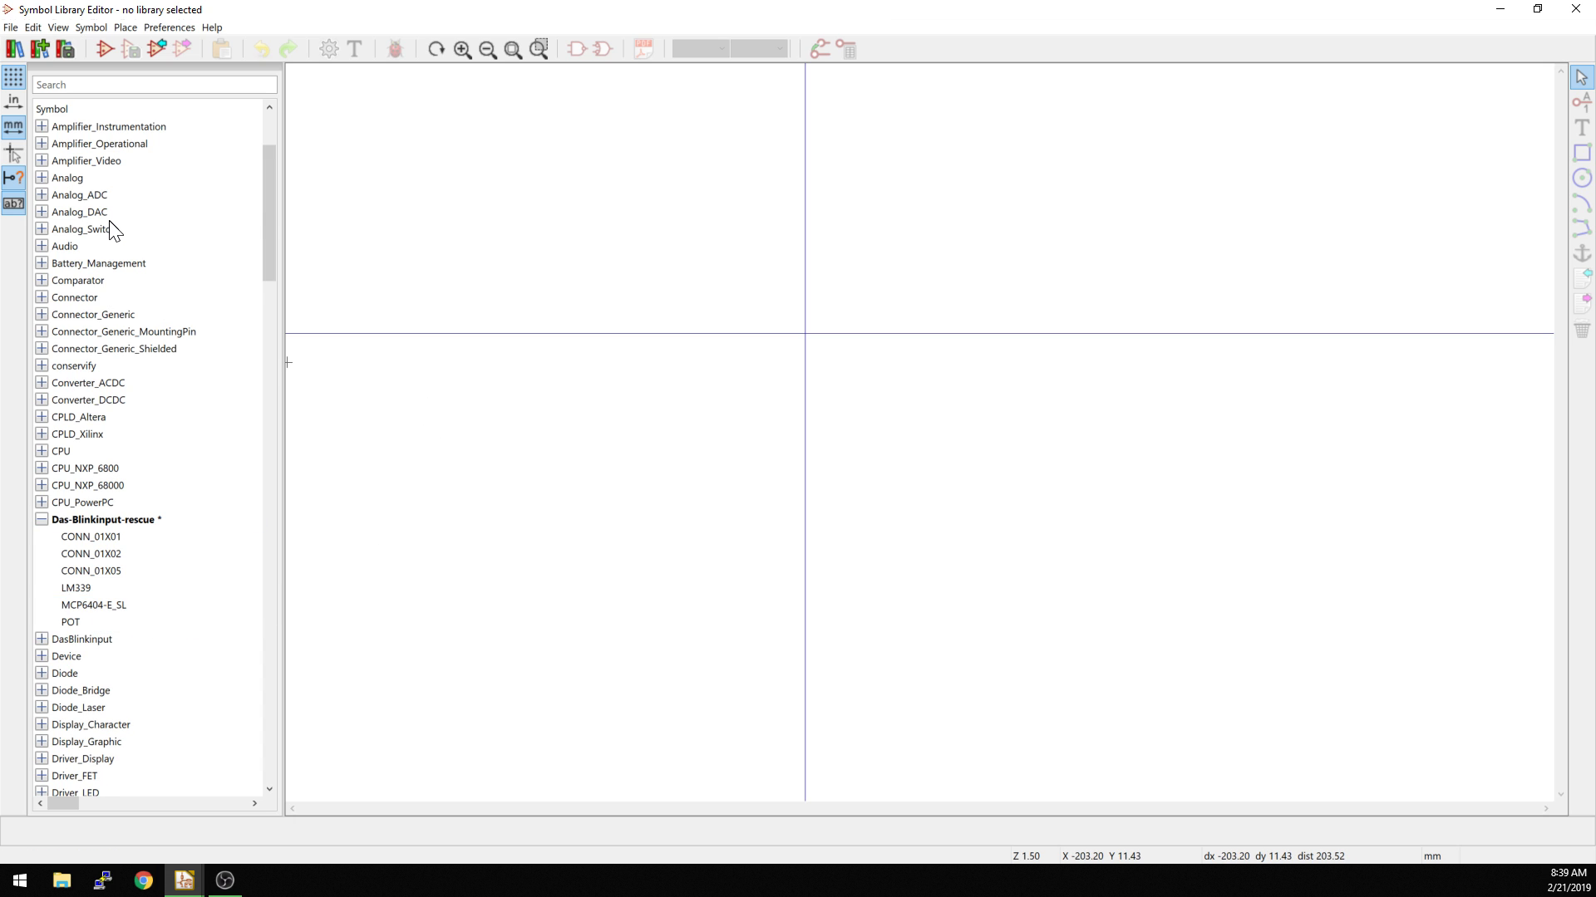
Step: Save the modified Das-Blinkinput-rescue library and close the Symbol Library Editor
key(ctrl+s)
click(756, 498)
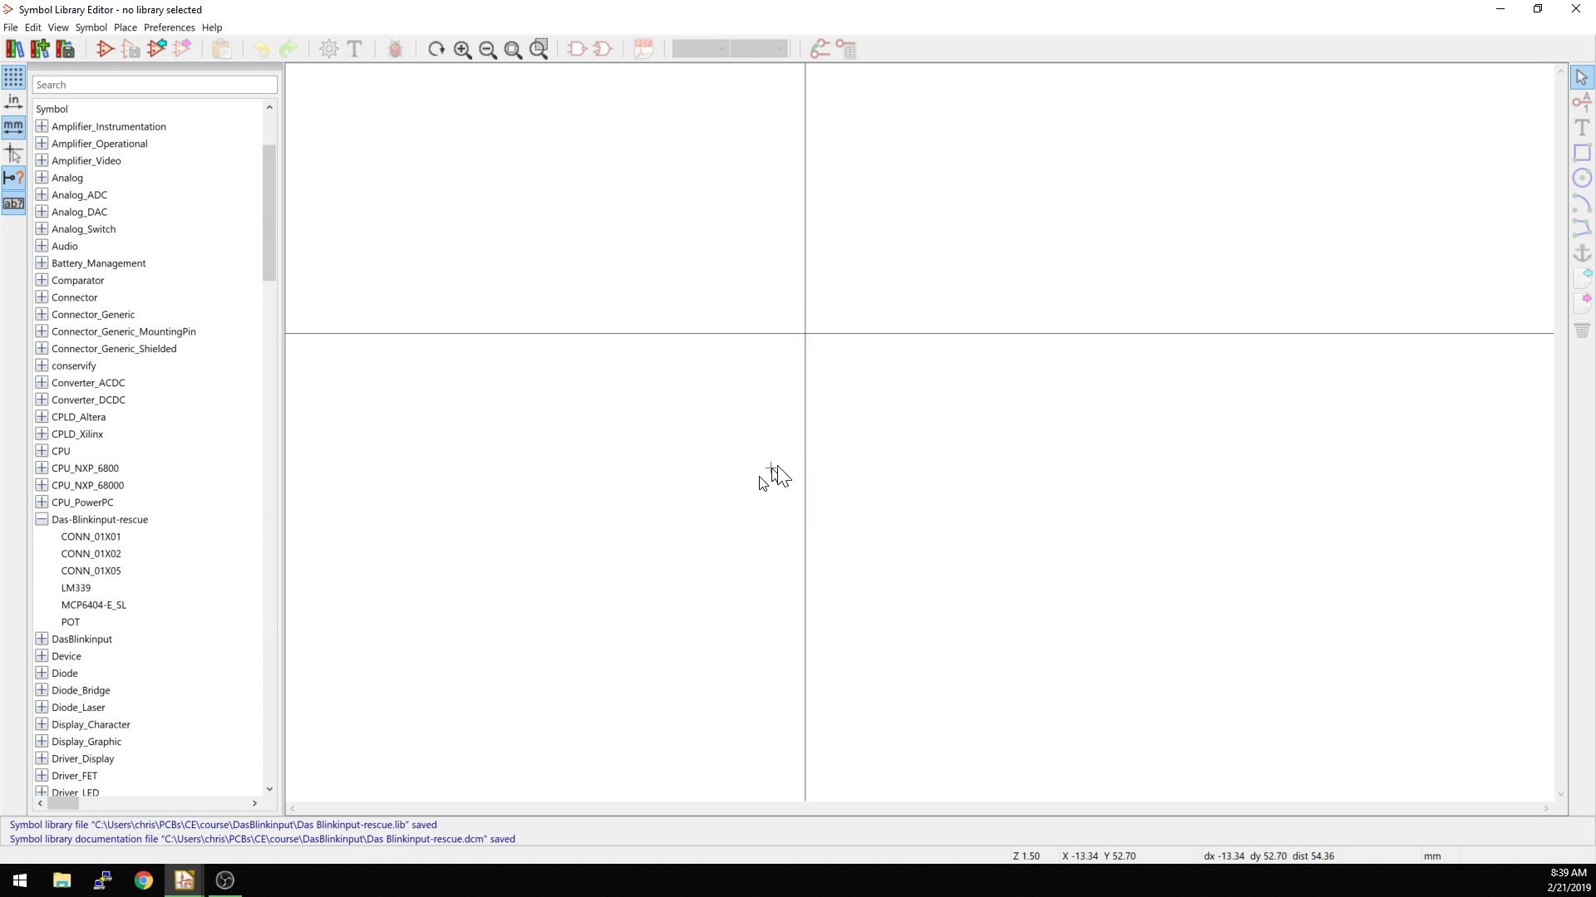
click(1575, 8)
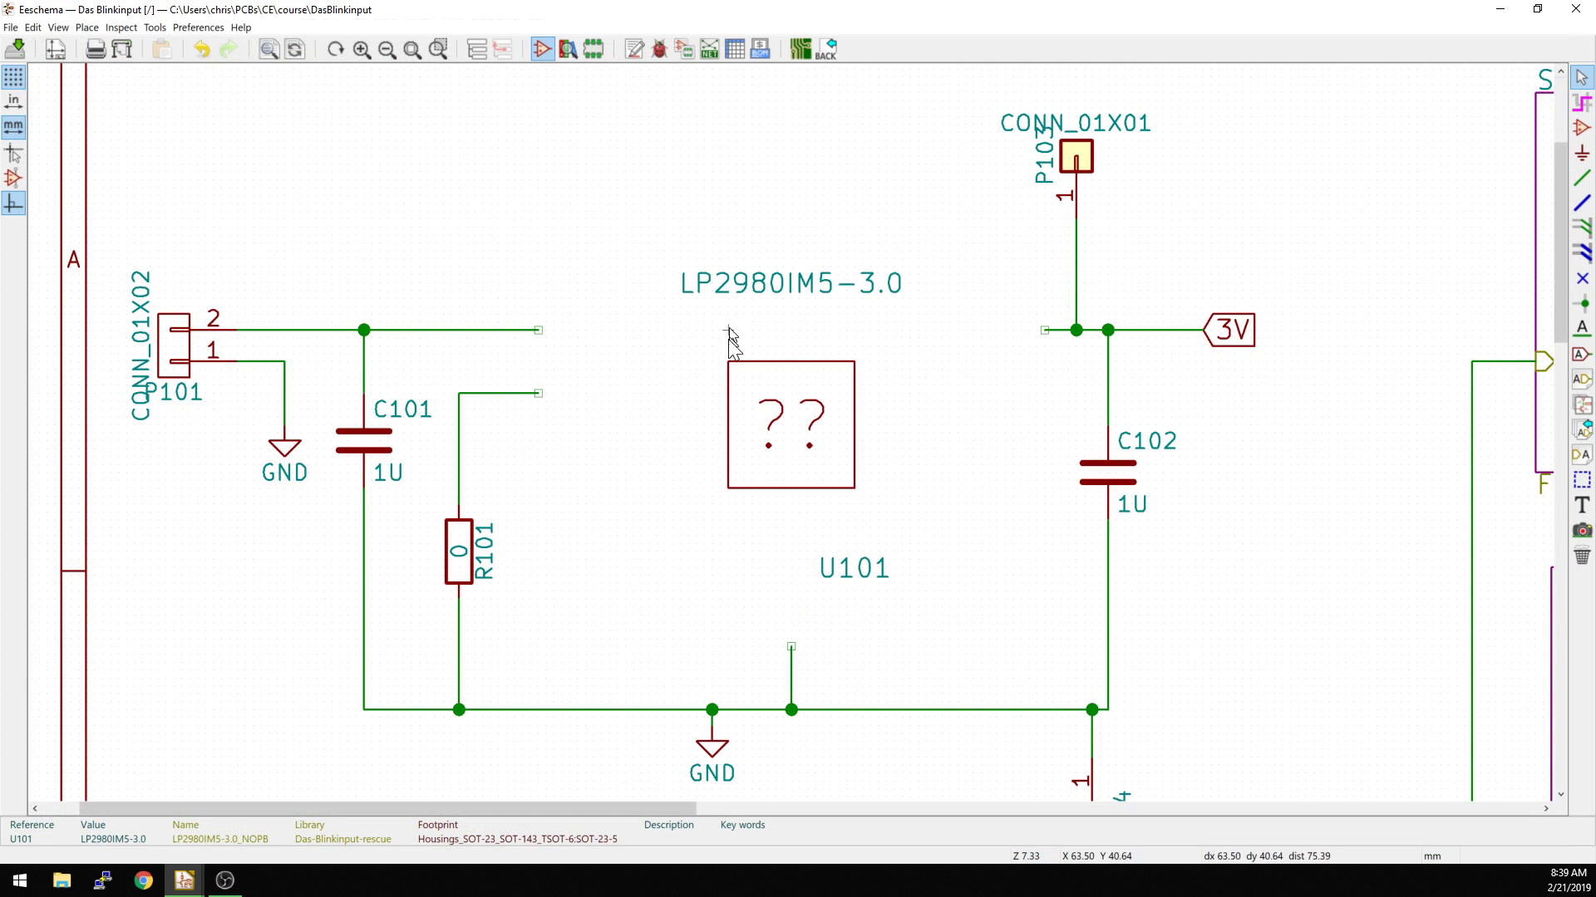
Step: Open U101's Symbol Properties and copy the symbol name LP2980IM5-3.0_NOPB from its library symbol reference
scroll(803, 384, down, 1)
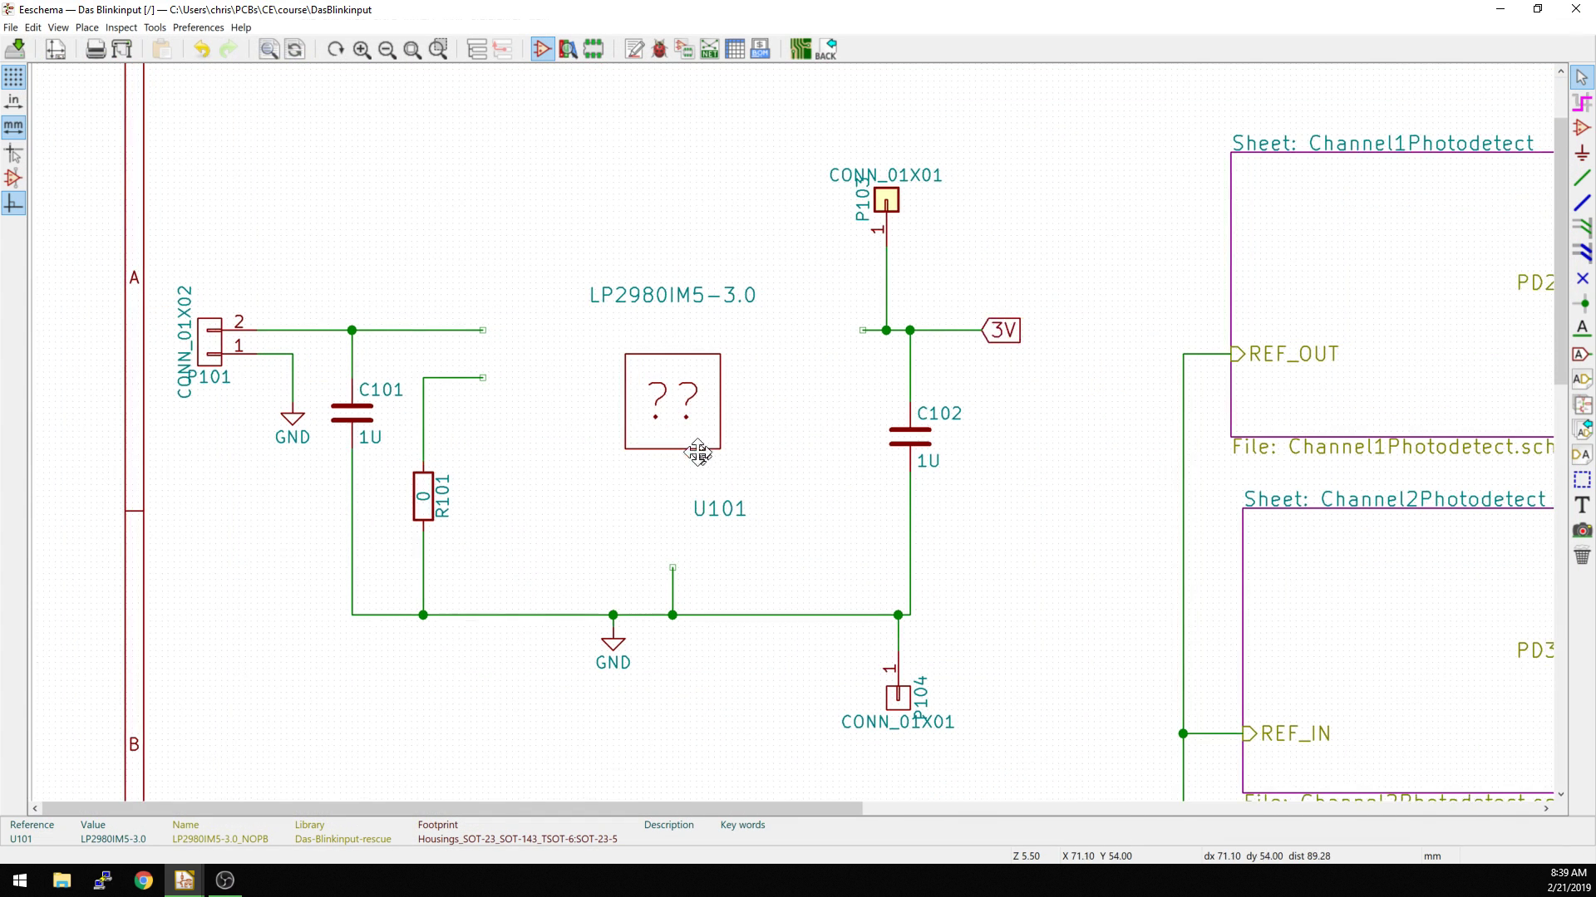
scroll(786, 434, up, 1)
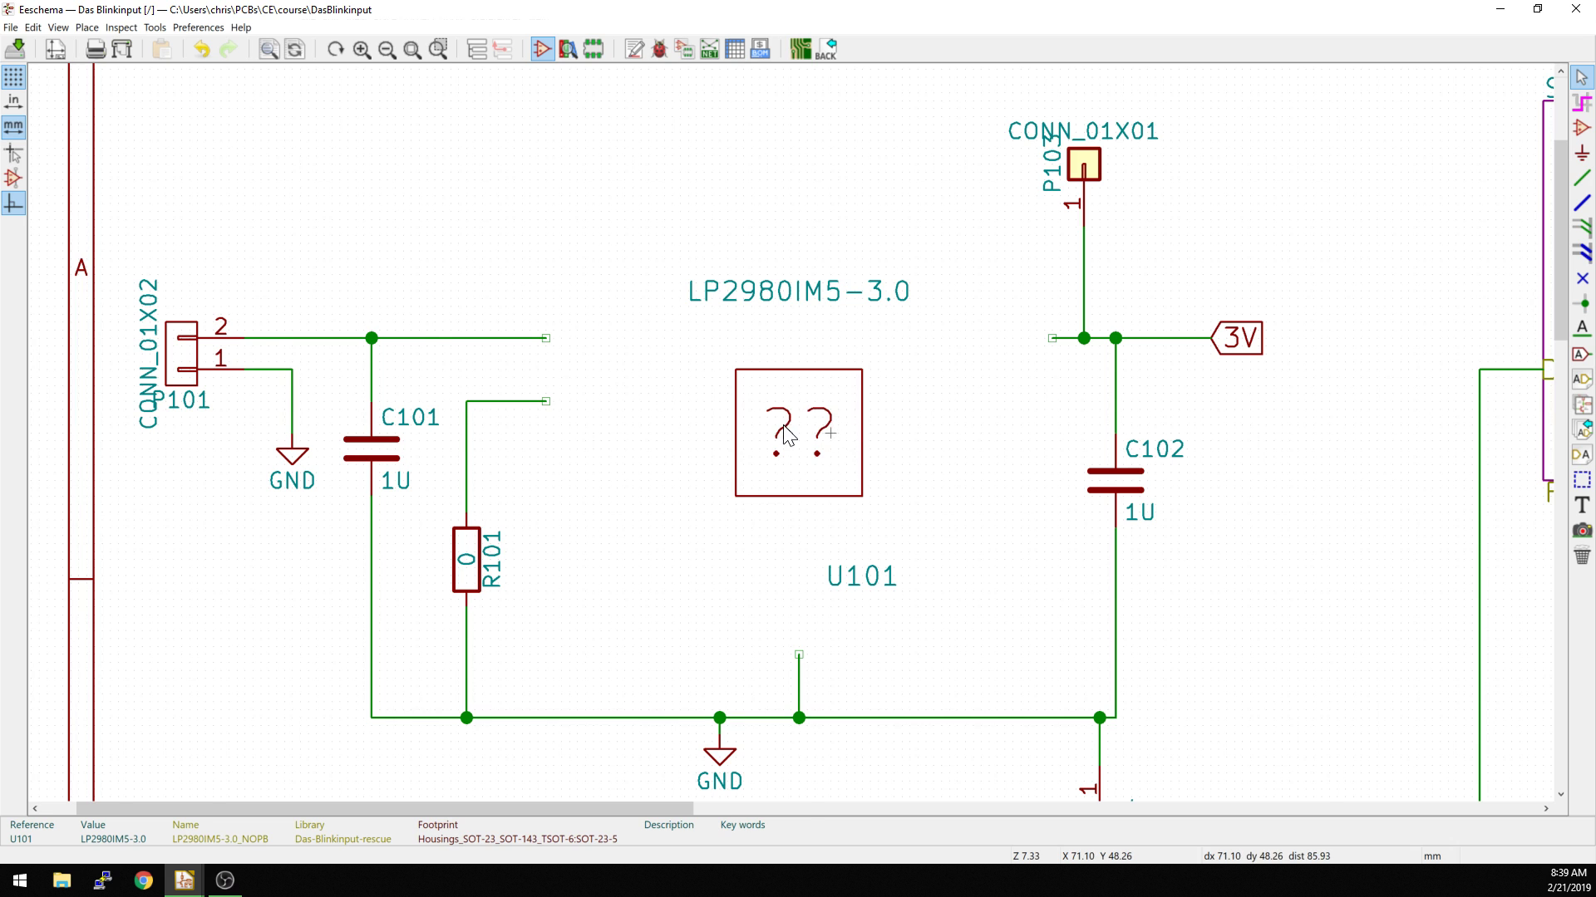
scroll(845, 429, down, 1)
middle_drag(854, 434, 606, 434)
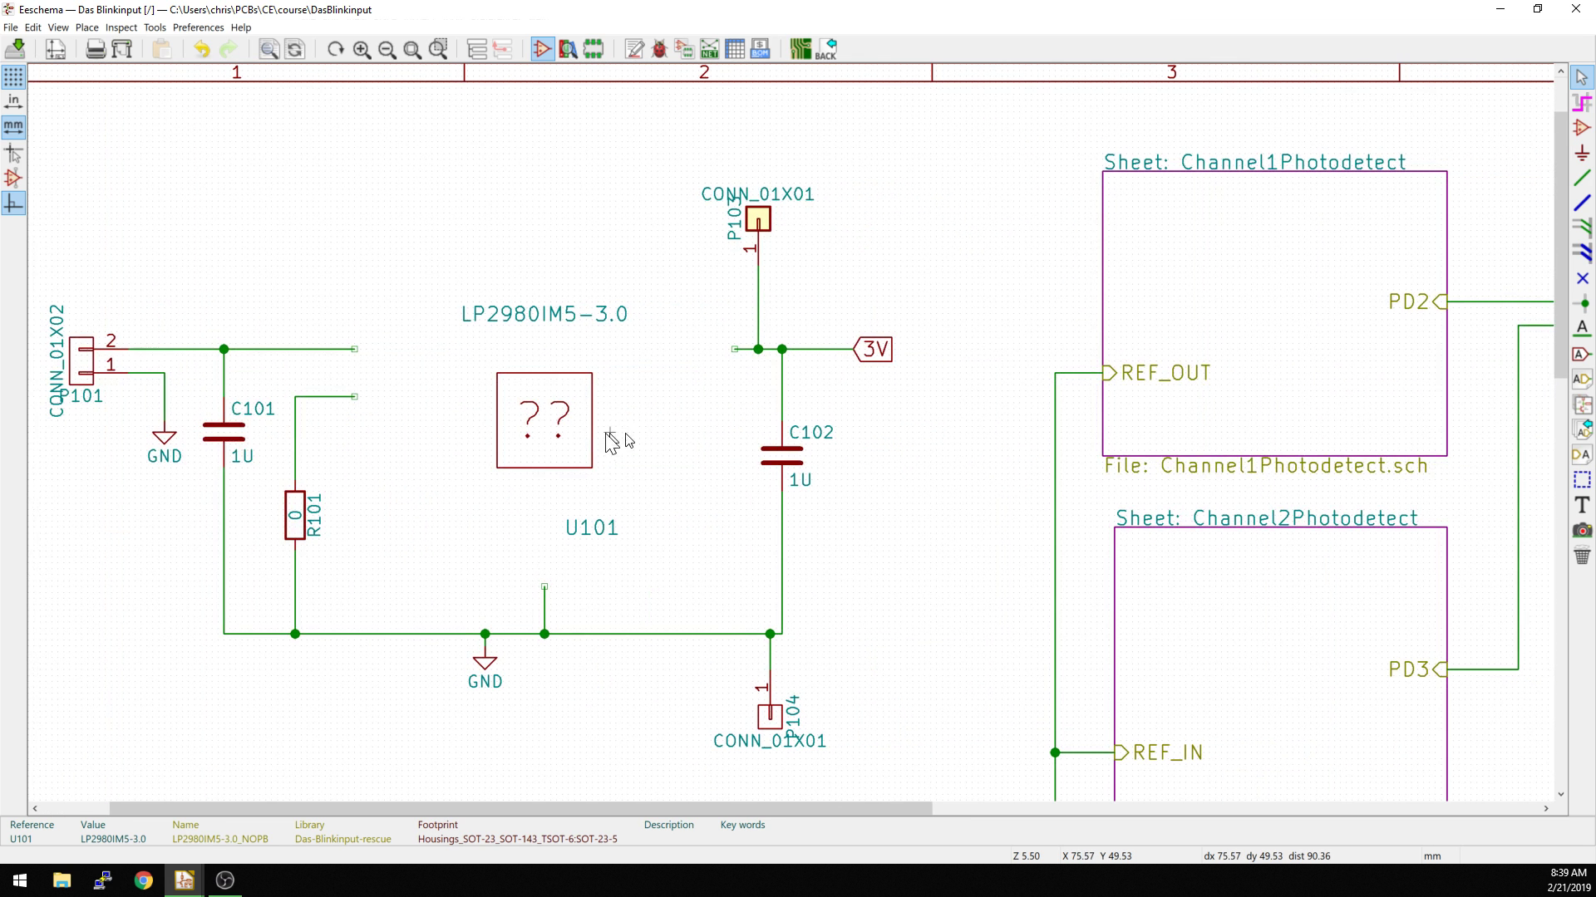
double_click(550, 440)
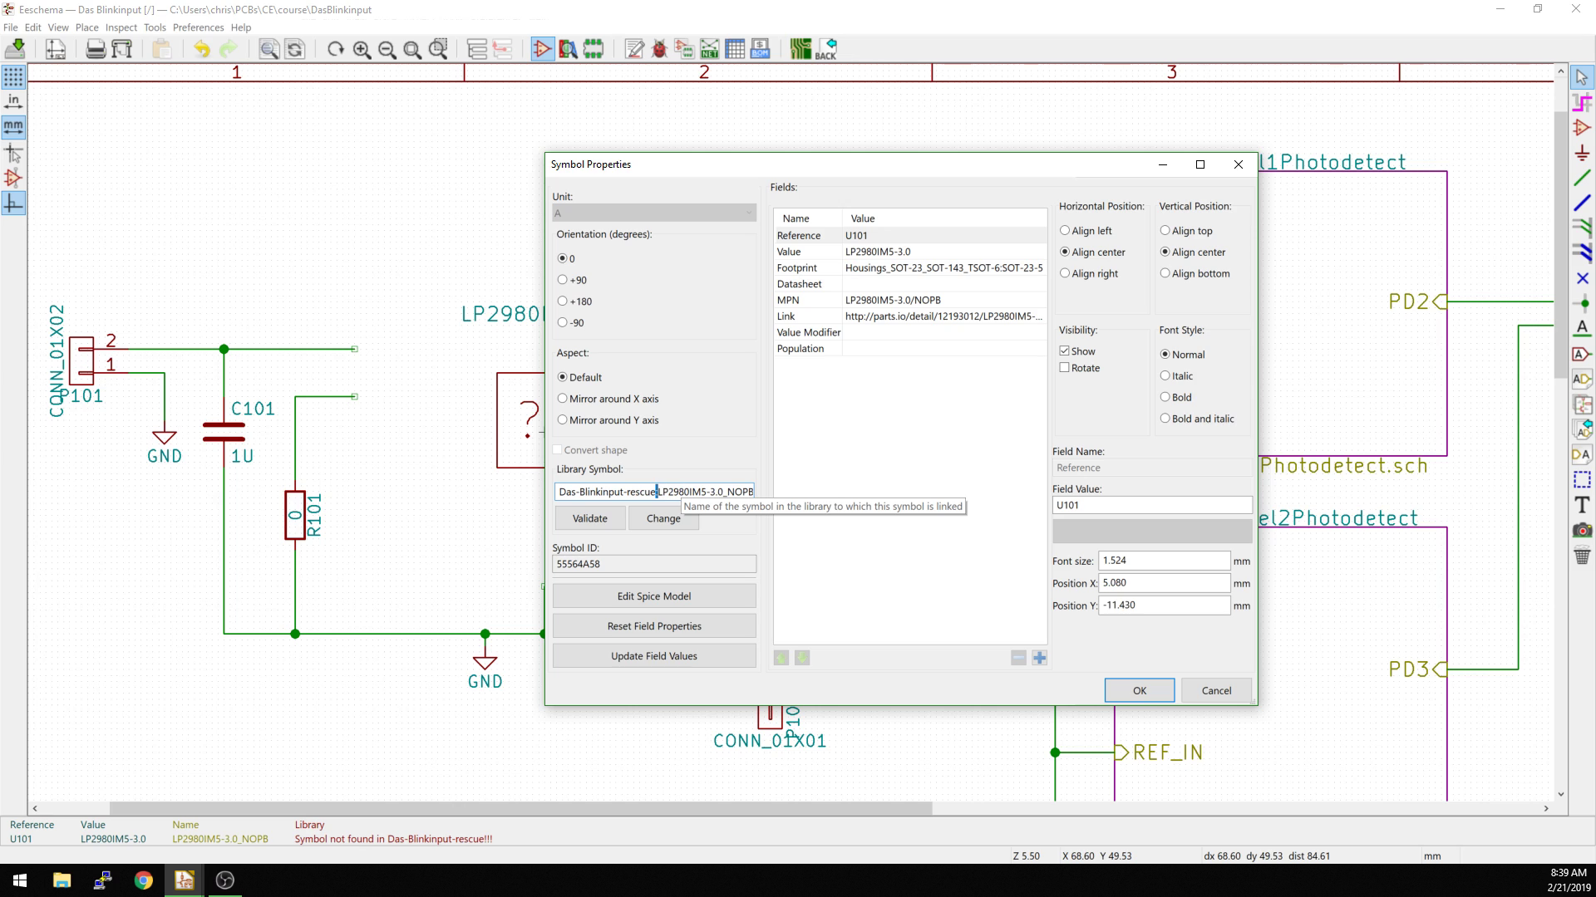
drag(661, 491, 781, 501)
key(ctrl+c)
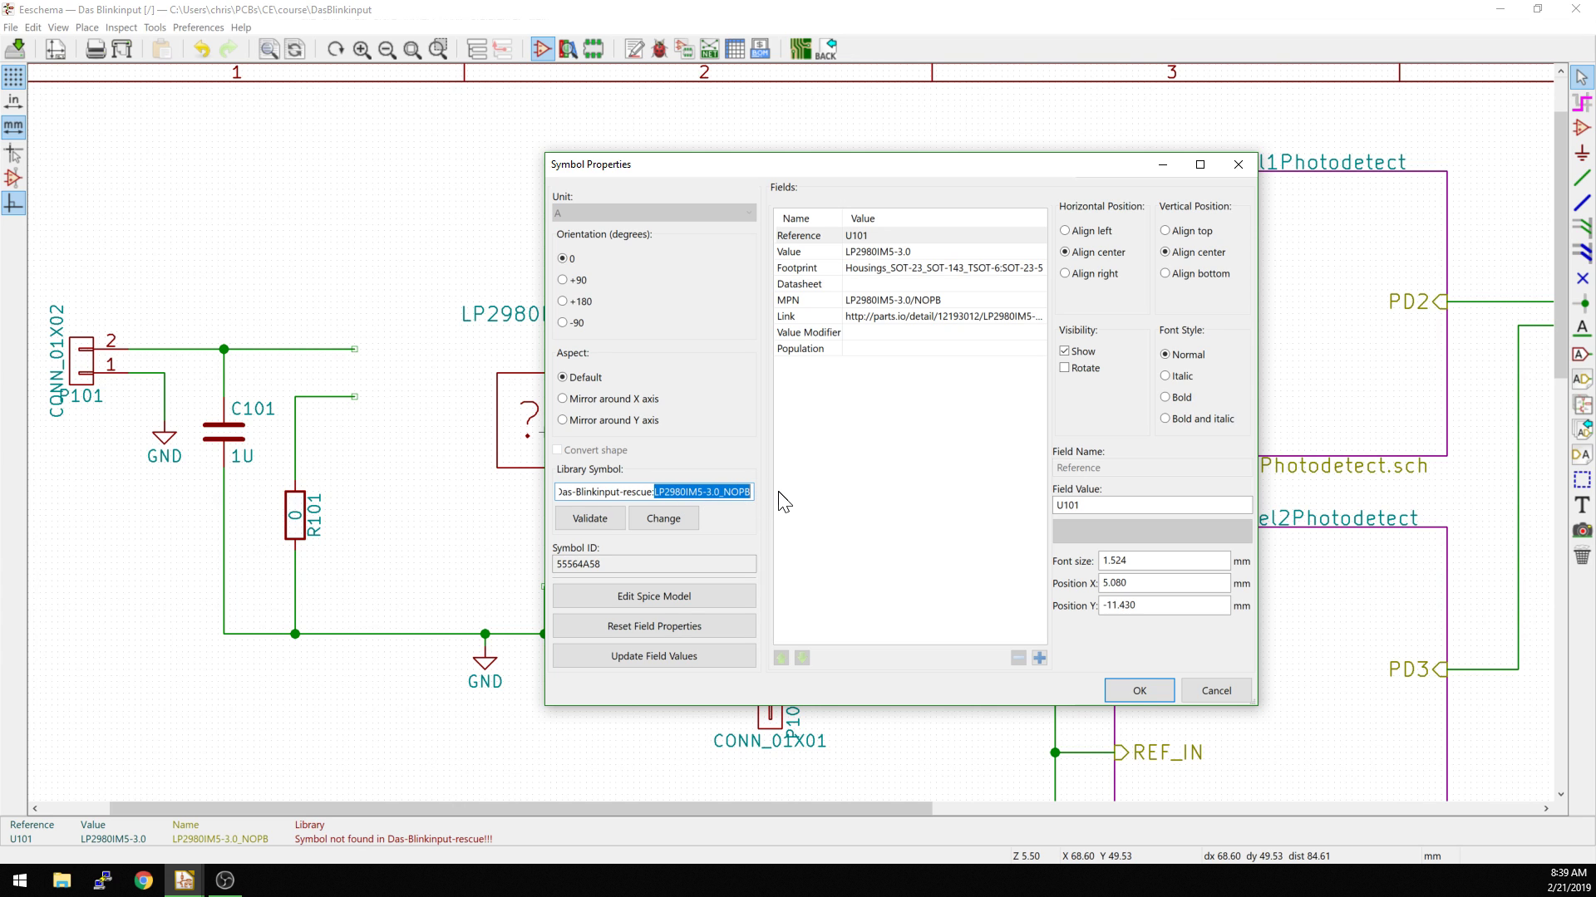
Step: Relink U101 to LP2980IM5-3.0_NOPB from the DasBlinkinput library using the copied name as the search, and apply the symbol properties
click(663, 519)
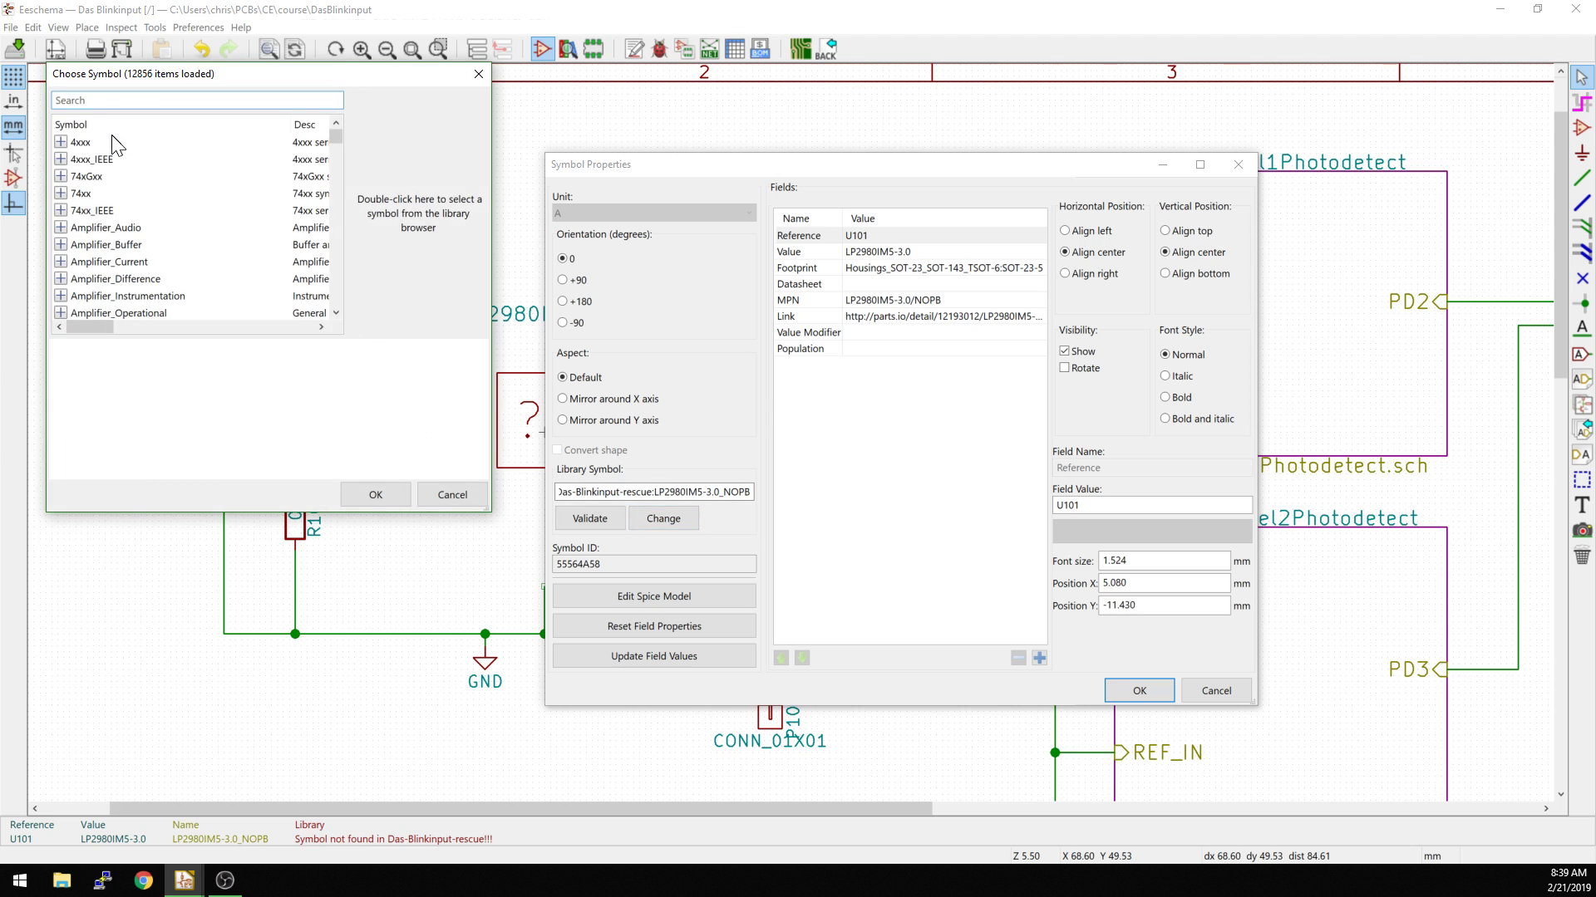
key(ctrl+v)
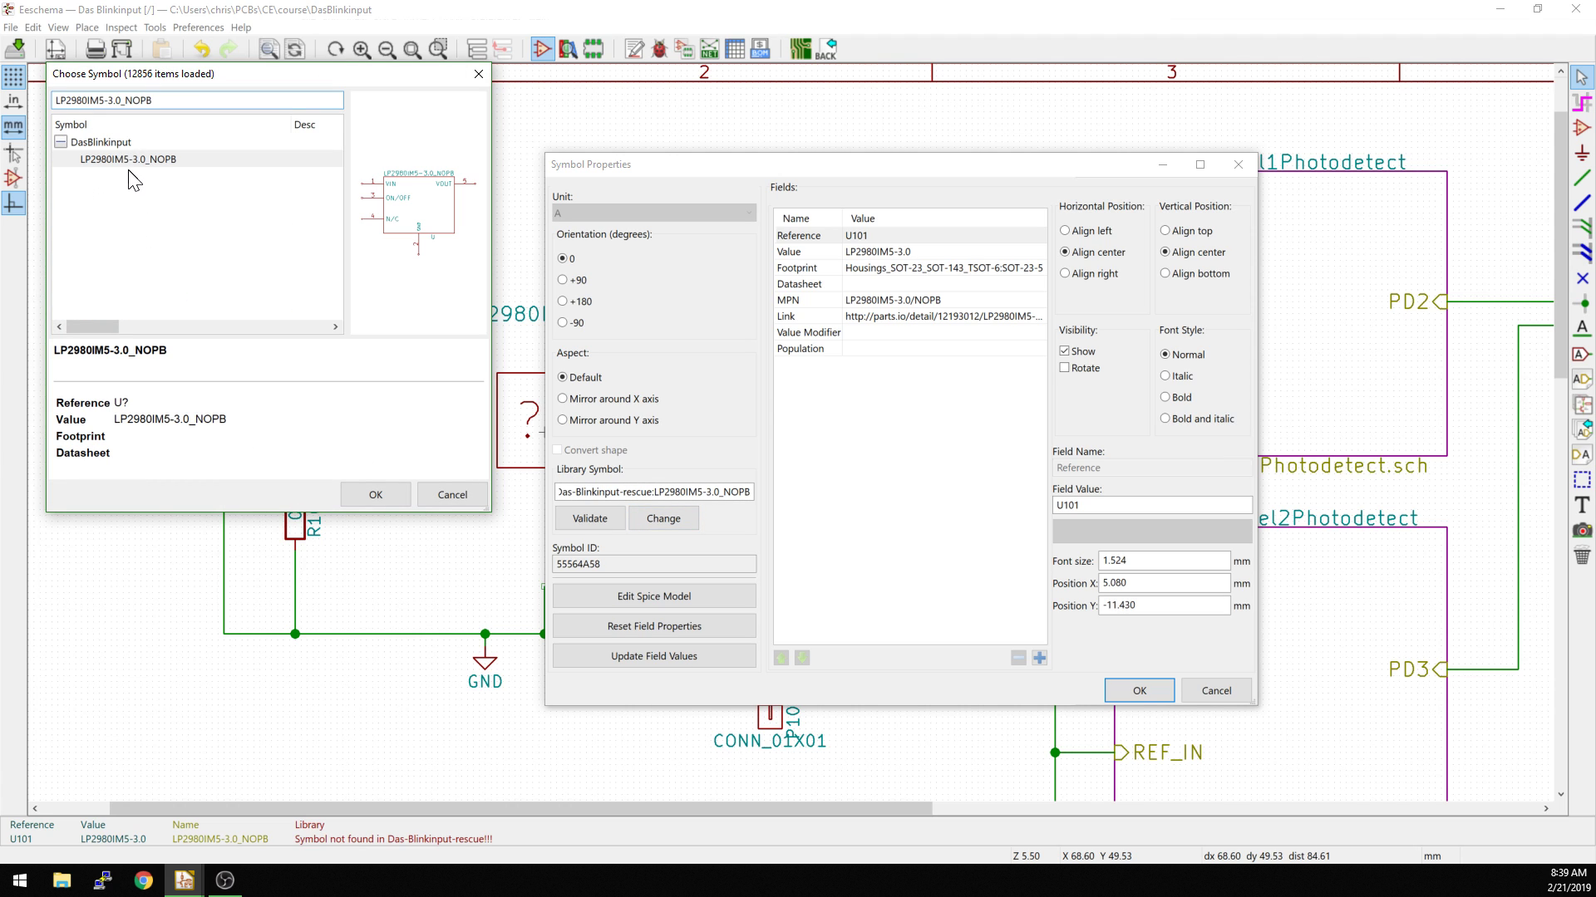
click(376, 495)
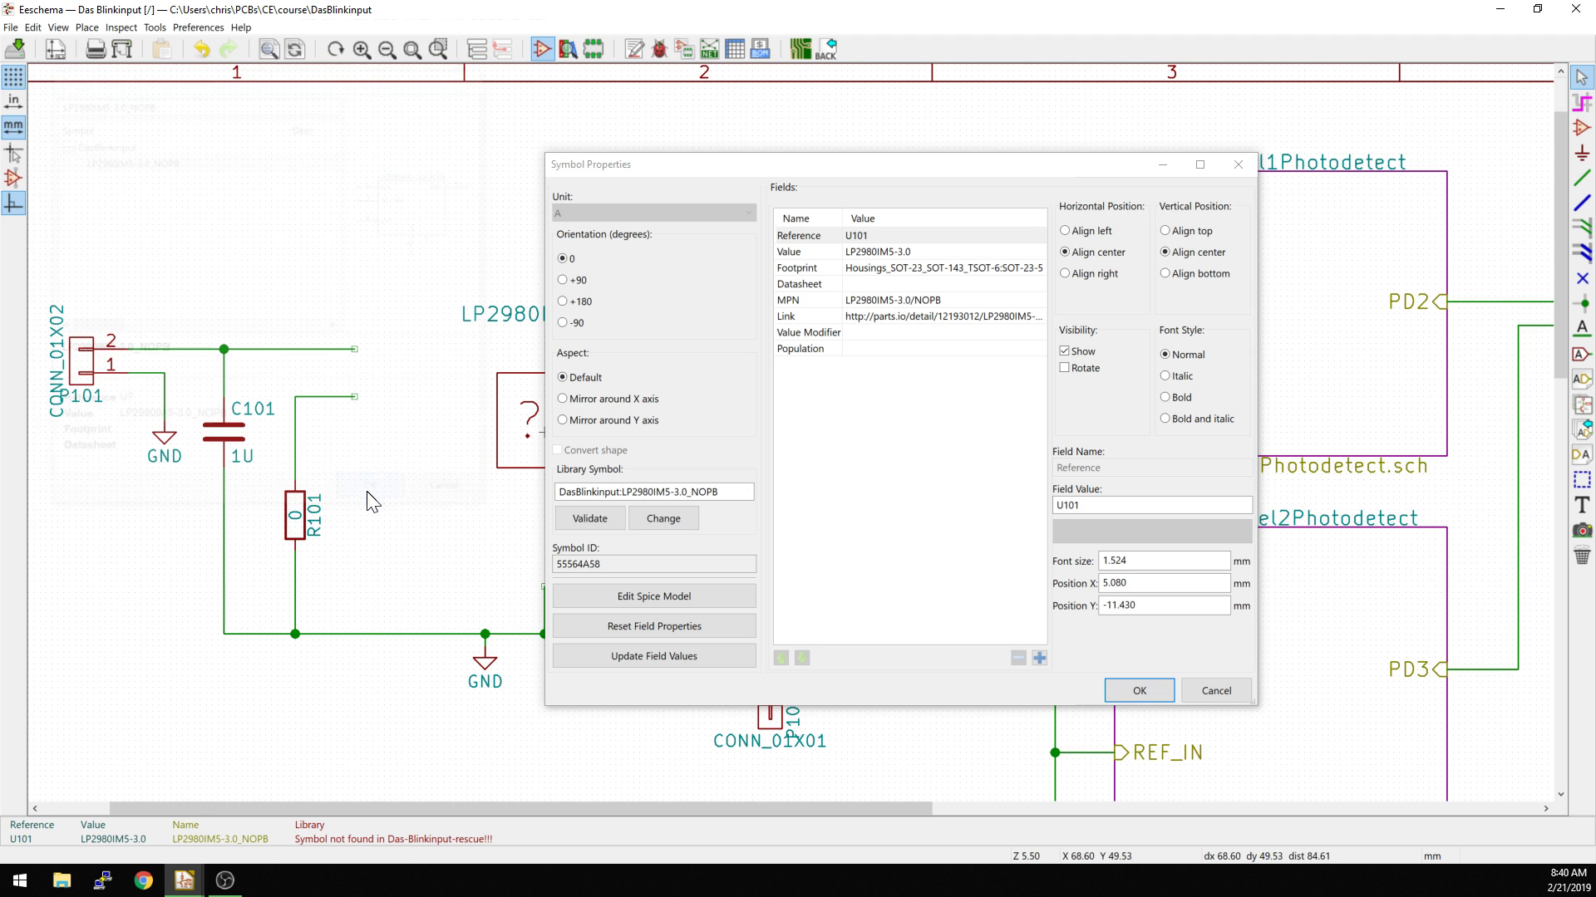
click(1139, 691)
scroll(395, 395, down, 1)
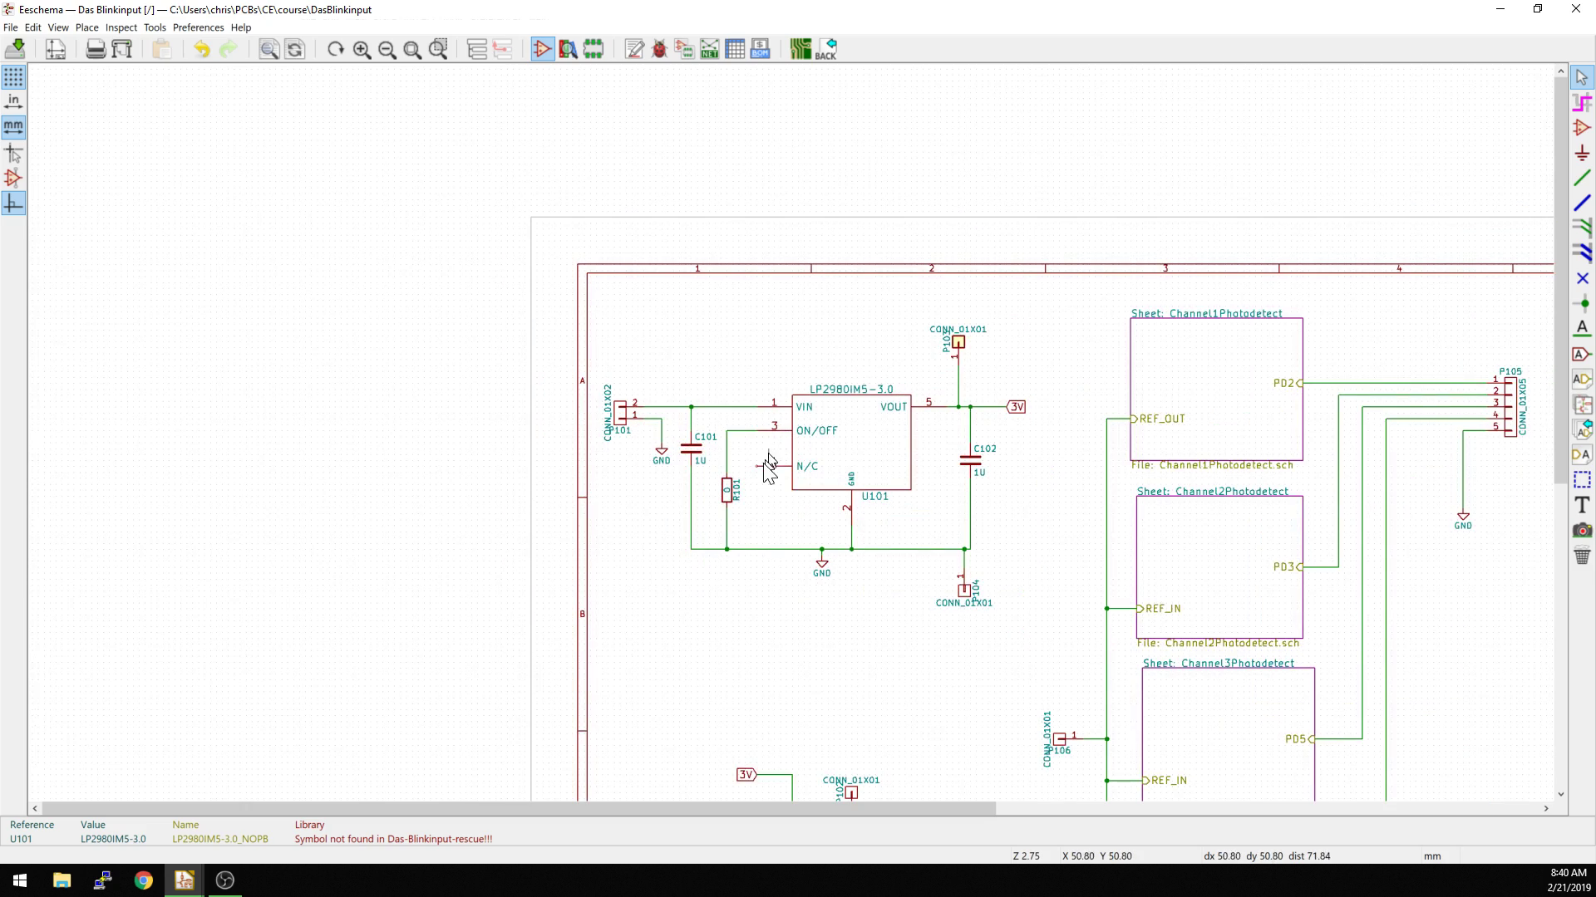
scroll(638, 432, right, 2)
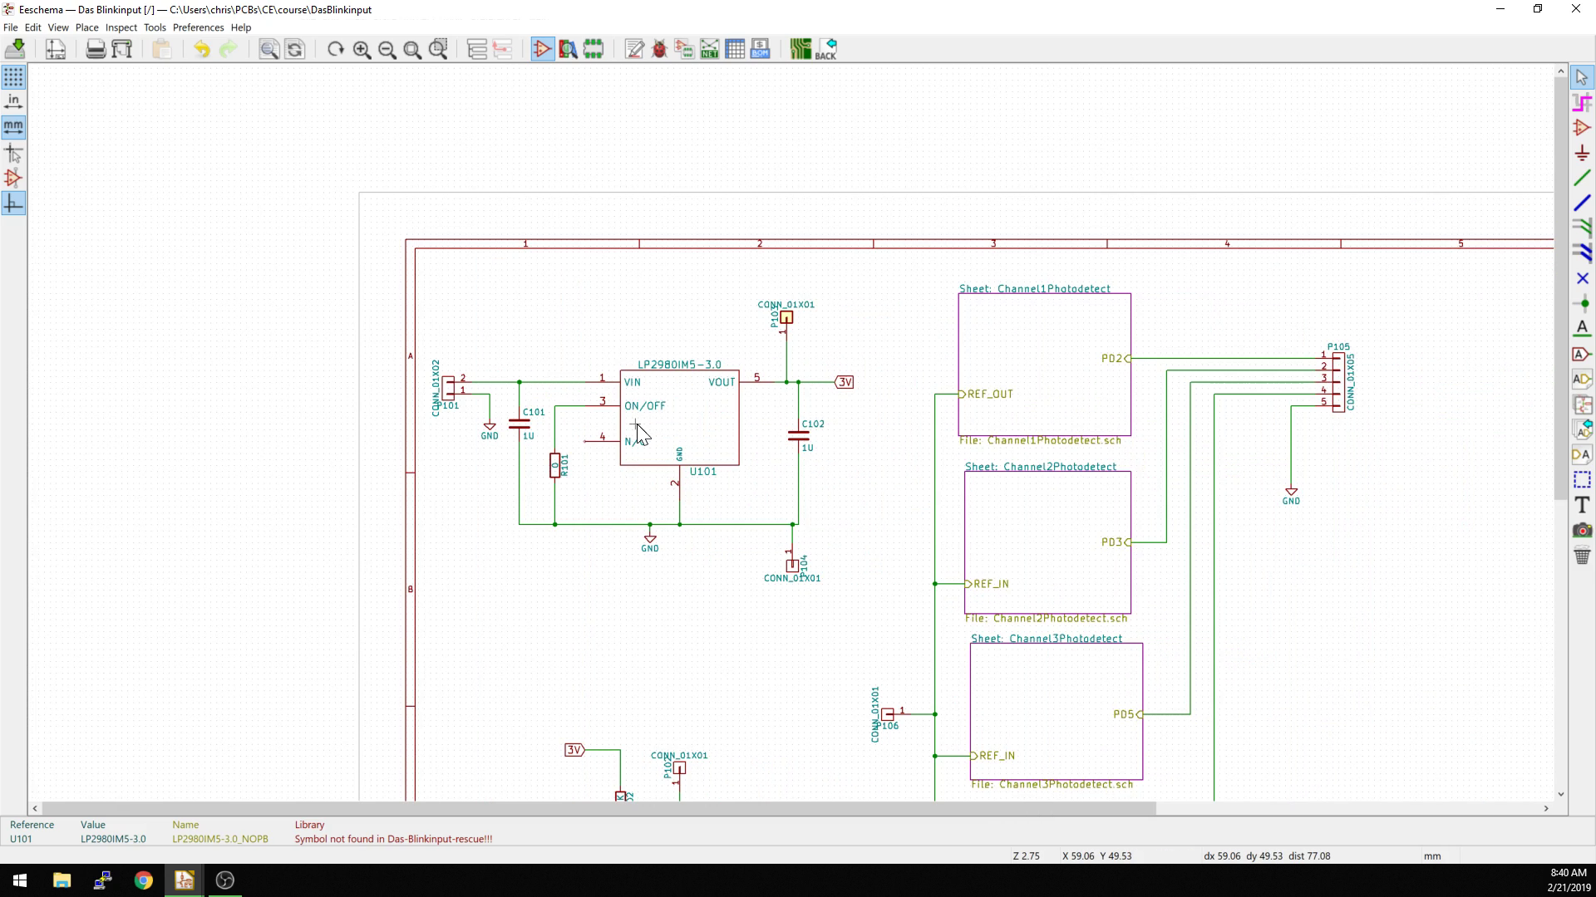